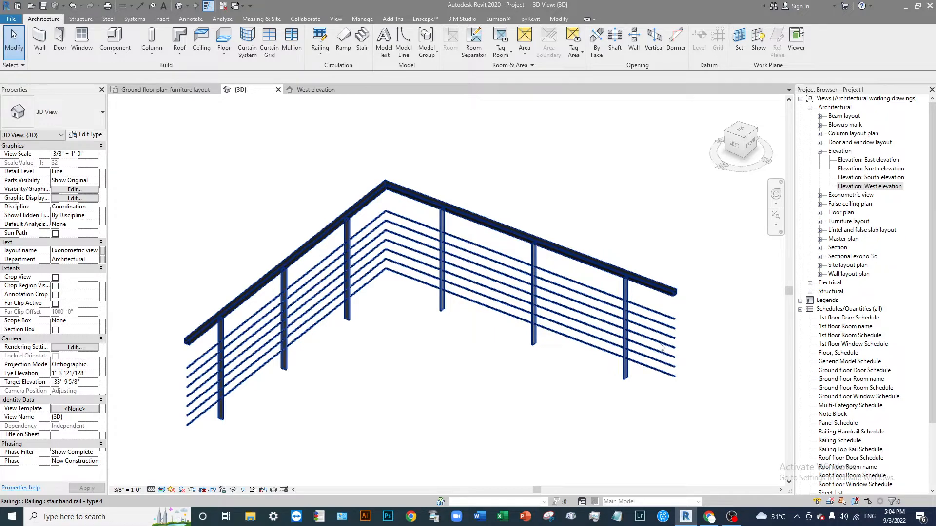
# - Close the 3D and West elevation views of Project1, keeping only the ground floor furniture layout plan open
pyautogui.scroll(-4, 328, 232)
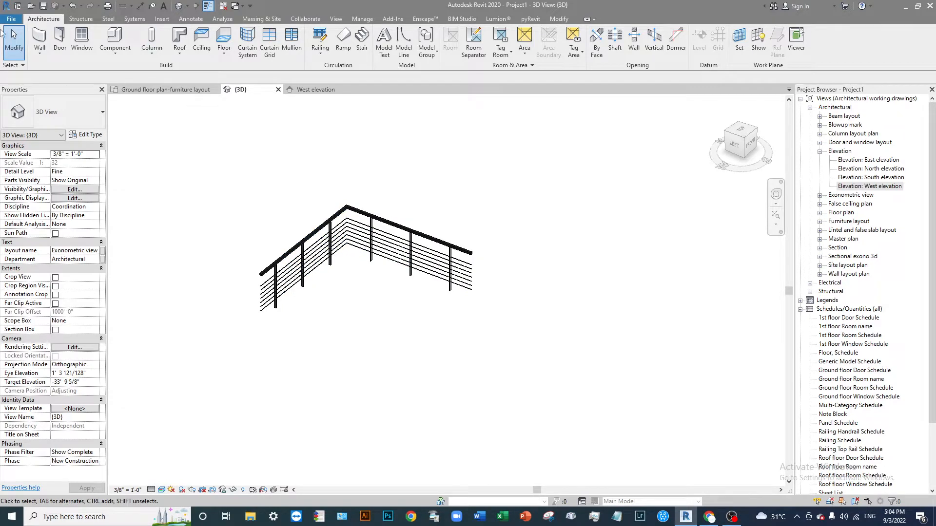
pyautogui.click(176, 90)
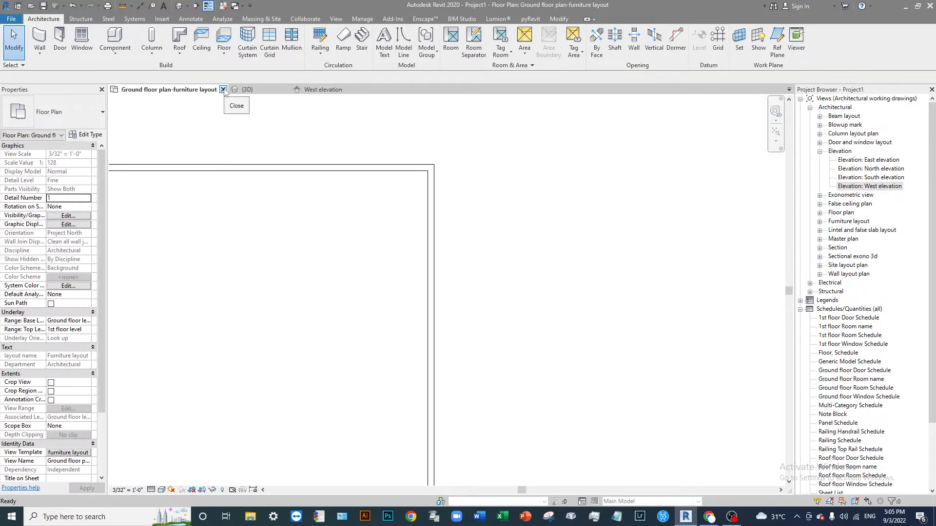
pyautogui.click(247, 89)
pyautogui.click(286, 89)
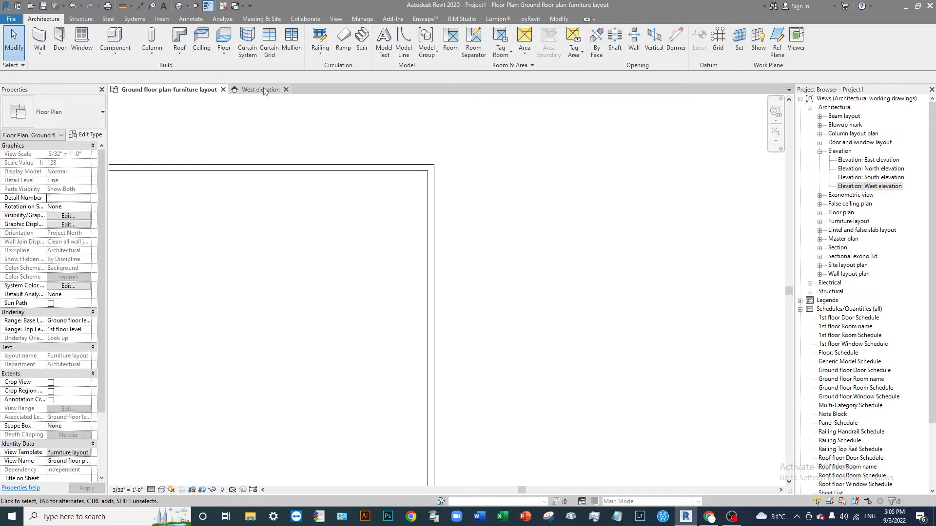
pyautogui.click(263, 91)
pyautogui.click(286, 89)
pyautogui.moveTo(236, 191); pyautogui.dragTo(200, 233, button='middle')
# - Create a new project from a template file browsed for in place of the Architectural Template
pyautogui.click(17, 5)
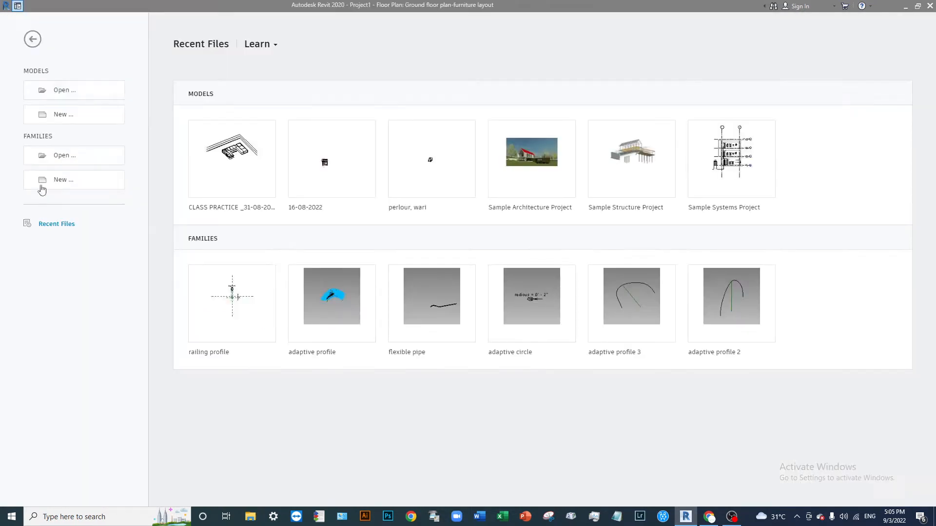
pyautogui.click(74, 115)
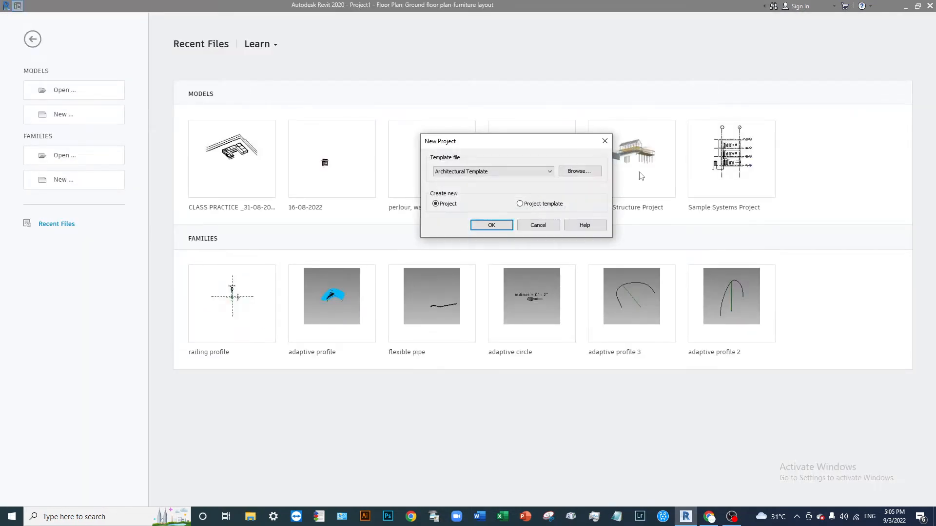
pyautogui.click(583, 172)
pyautogui.click(469, 227)
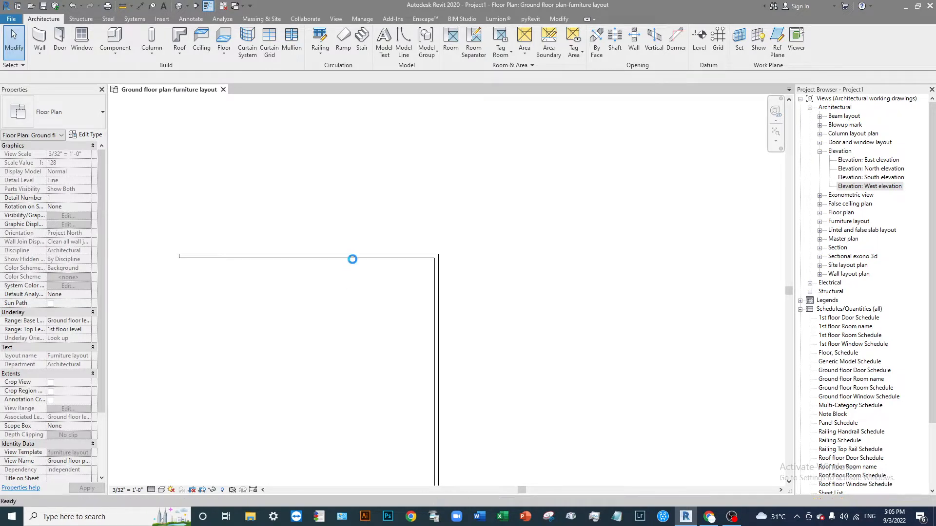
# - Start a railing path sketch in the ground floor plan using the Guardrail - Rectangular type
pyautogui.scroll(3, 394, 271)
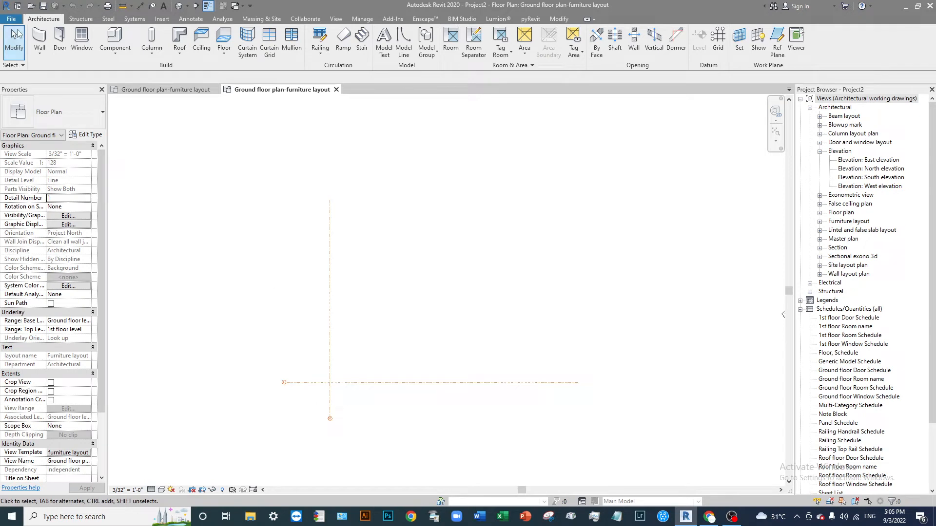
pyautogui.click(320, 39)
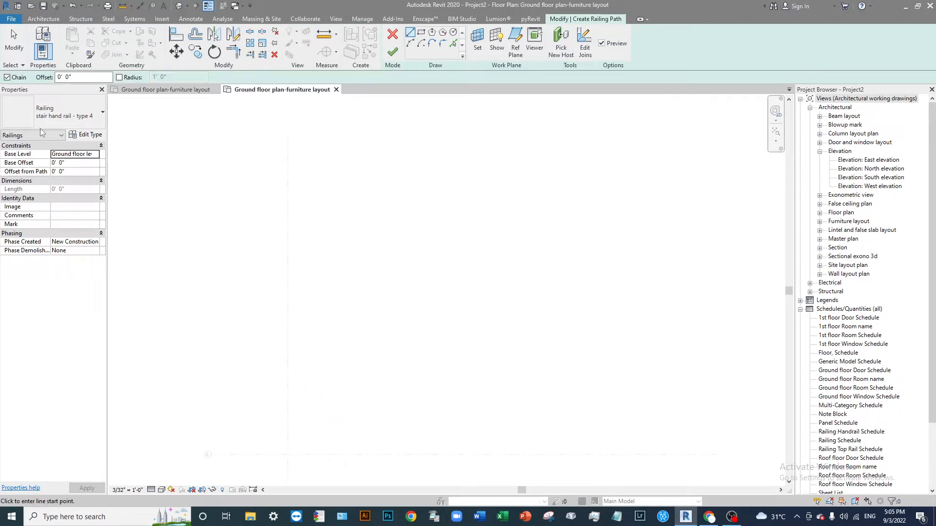
pyautogui.click(72, 118)
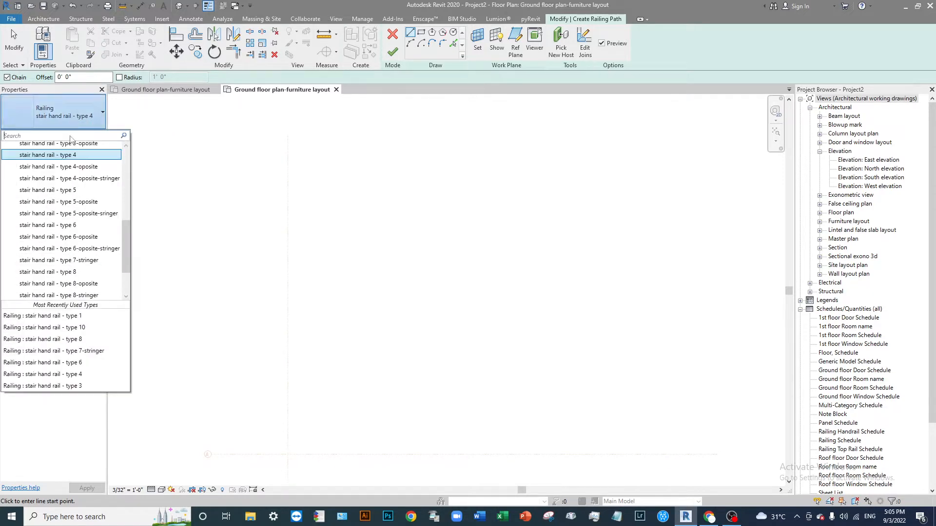
pyautogui.scroll(8, 68, 234)
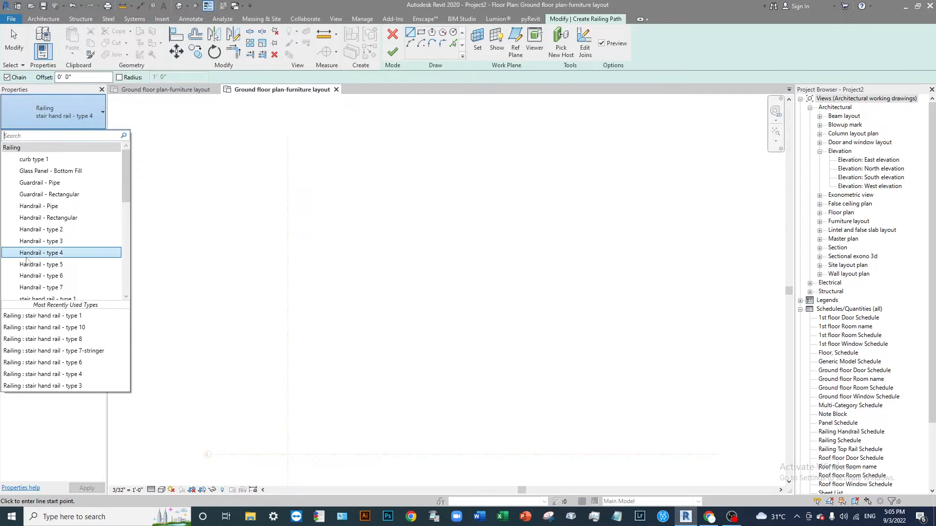
pyautogui.click(57, 195)
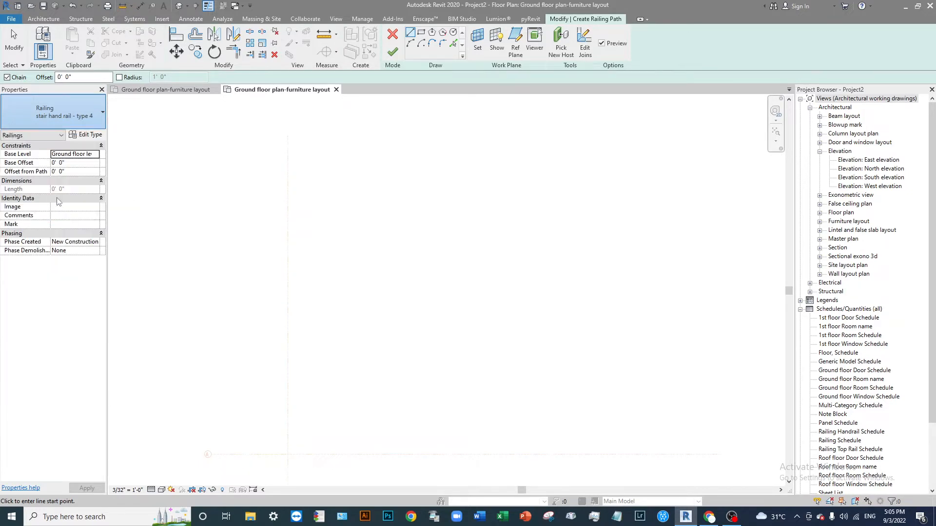
# - Sketch an L-shaped railing path about 40' 6" long in total, with one horizontal and one vertical segment, and finish the sketch
pyautogui.click(358, 318)
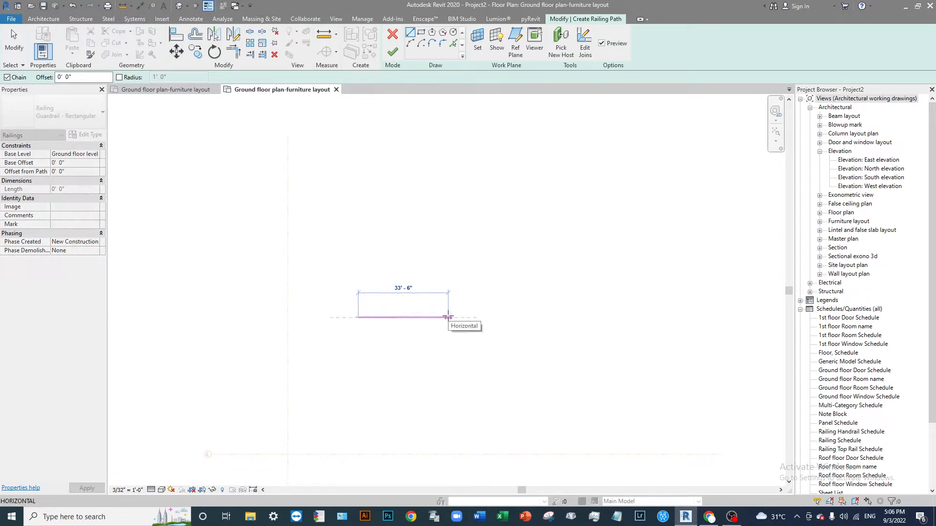
pyautogui.click(422, 318)
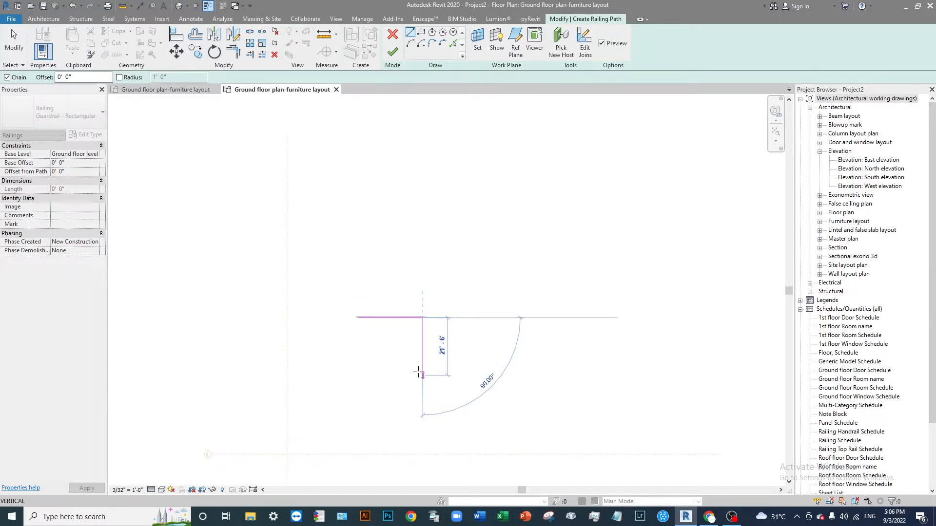
pyautogui.click(414, 362)
pyautogui.scroll(5, 414, 362)
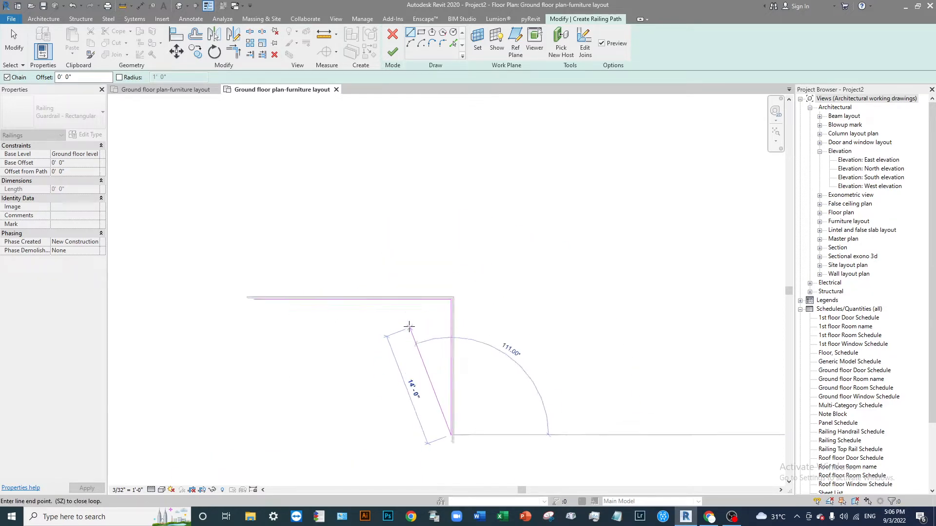
pyautogui.press('Escape')
pyautogui.press('Escape')
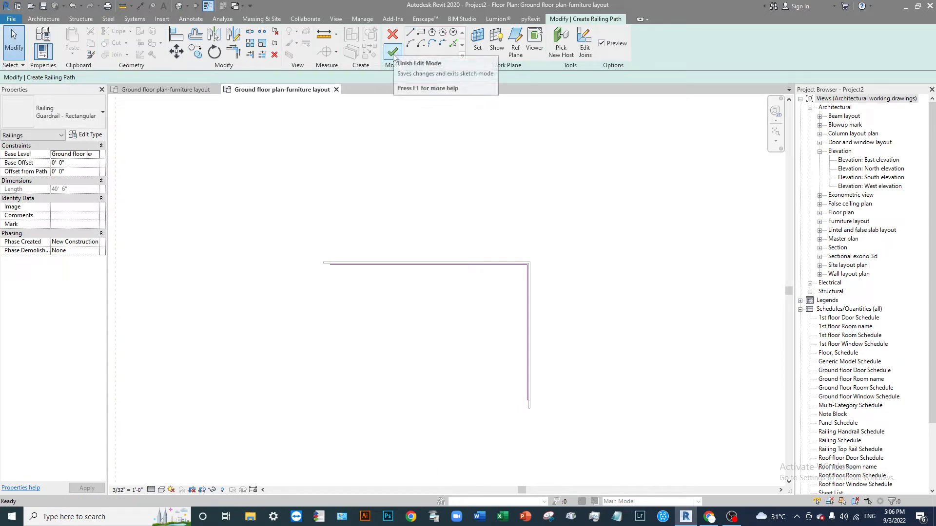
pyautogui.click(392, 51)
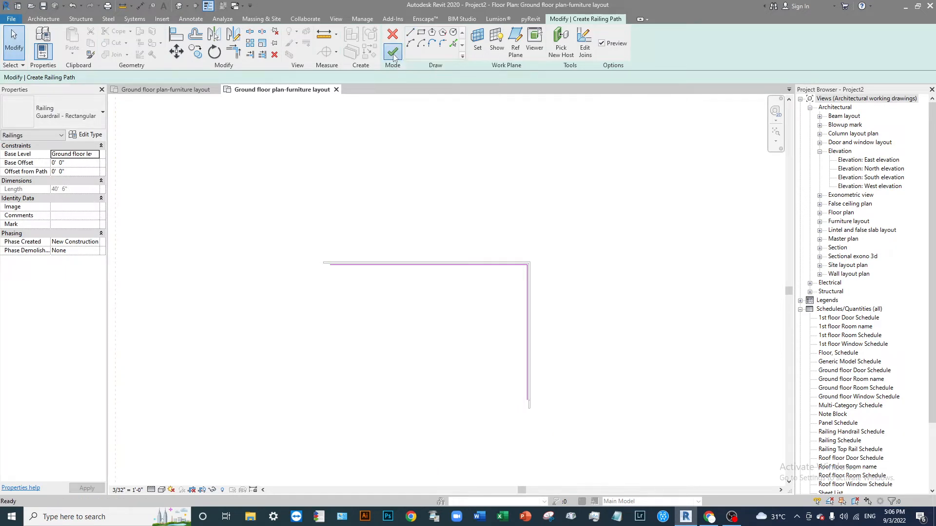
# - Open the default 3D view and examine the L-shaped guardrail's rails and balusters from several angles
pyautogui.click(213, 5)
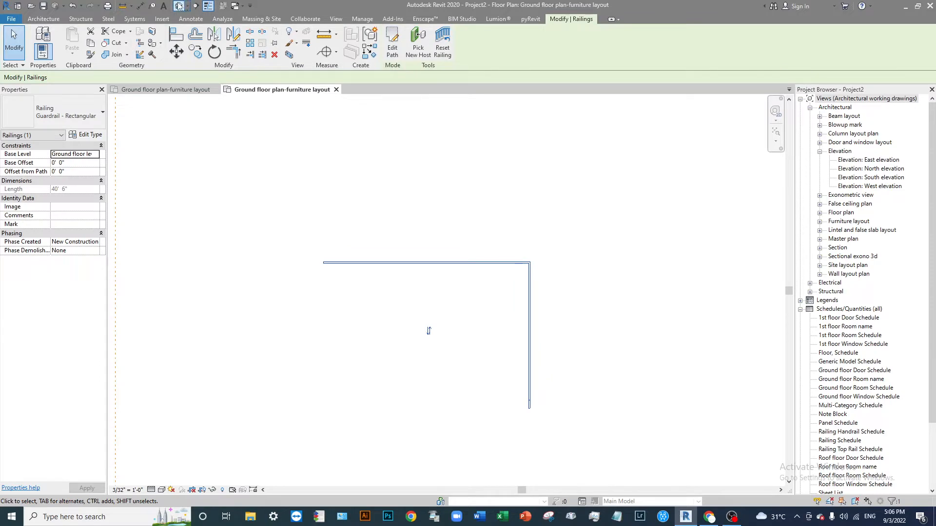
pyautogui.scroll(5, 465, 351)
pyautogui.keyDown('shift'); pyautogui.moveTo(467, 341); pyautogui.dragTo(405, 372, button='middle'); pyautogui.keyUp('shift')
pyautogui.moveTo(316, 278); pyautogui.dragTo(730, 176, button='middle')
pyautogui.scroll(-3, 467, 348)
pyautogui.keyDown('shift'); pyautogui.moveTo(469, 351); pyautogui.dragTo(541, 374, button='middle'); pyautogui.keyUp('shift')
pyautogui.moveTo(341, 269); pyautogui.dragTo(480, 183, button='middle')
pyautogui.scroll(3, 316, 354)
pyautogui.keyDown('shift'); pyautogui.moveTo(323, 356); pyautogui.dragTo(539, 236, button='middle'); pyautogui.keyUp('shift')
pyautogui.scroll(2, 539, 236)
# - Open the selected guardrail's type properties and review its non-continuous rail structure
pyautogui.click(457, 265)
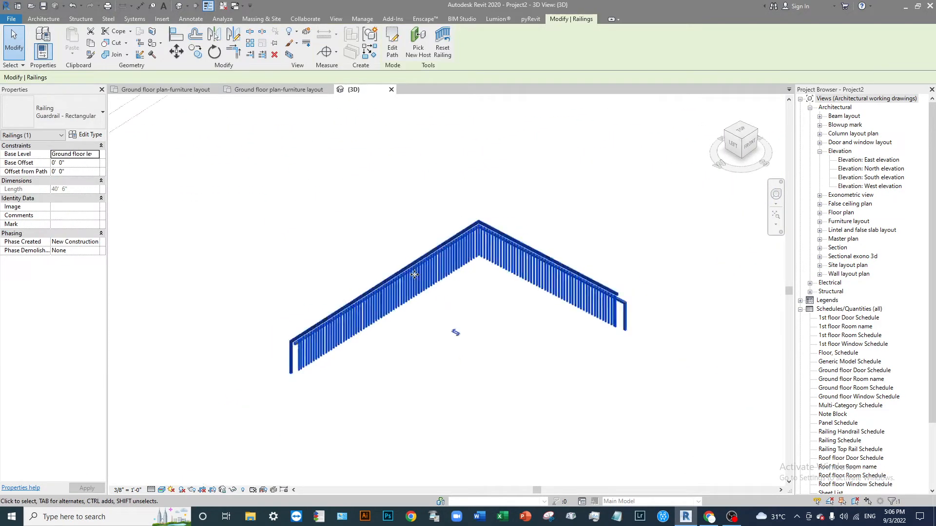
pyautogui.keyDown('shift'); pyautogui.moveTo(417, 344); pyautogui.dragTo(453, 332, button='middle'); pyautogui.keyUp('shift')
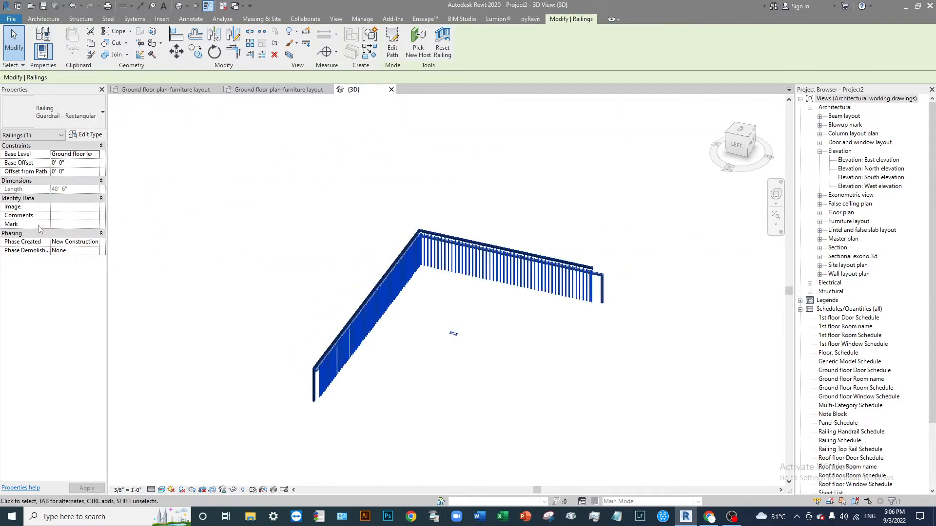
pyautogui.click(86, 134)
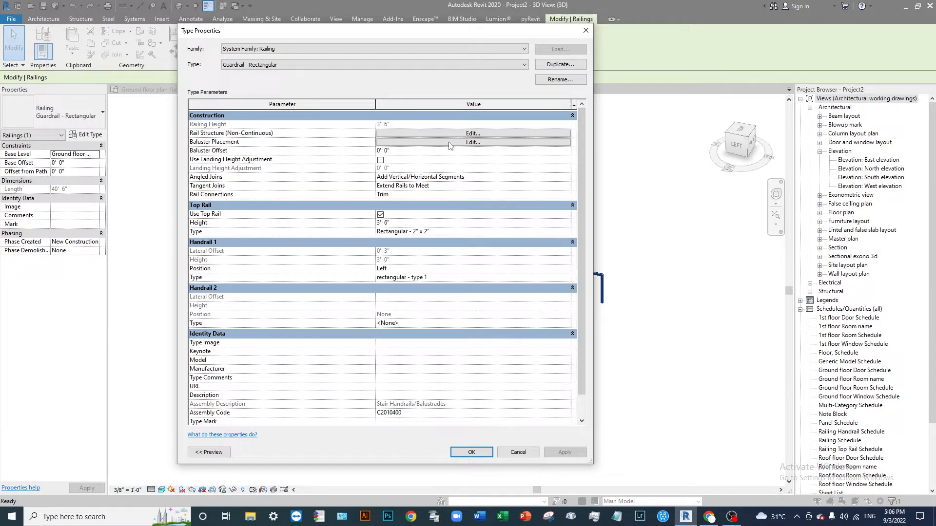
pyautogui.click(455, 131)
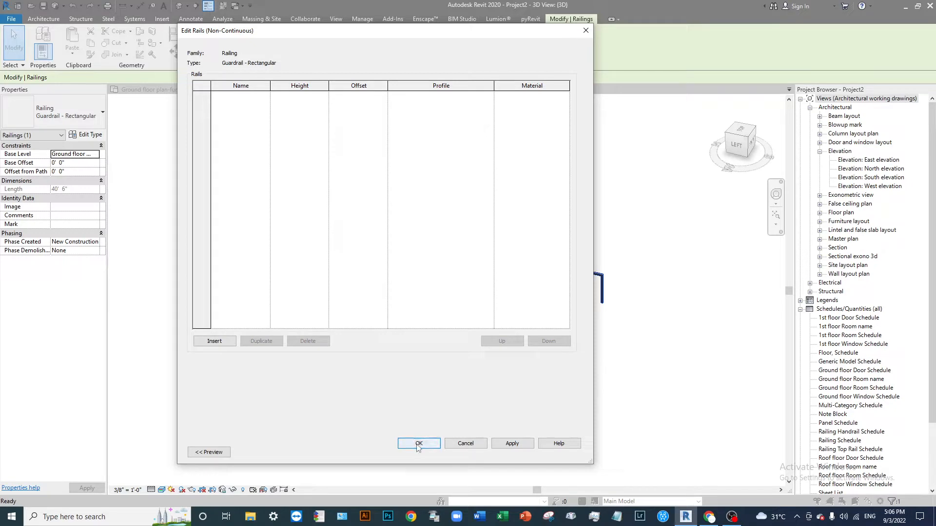
pyautogui.click(418, 444)
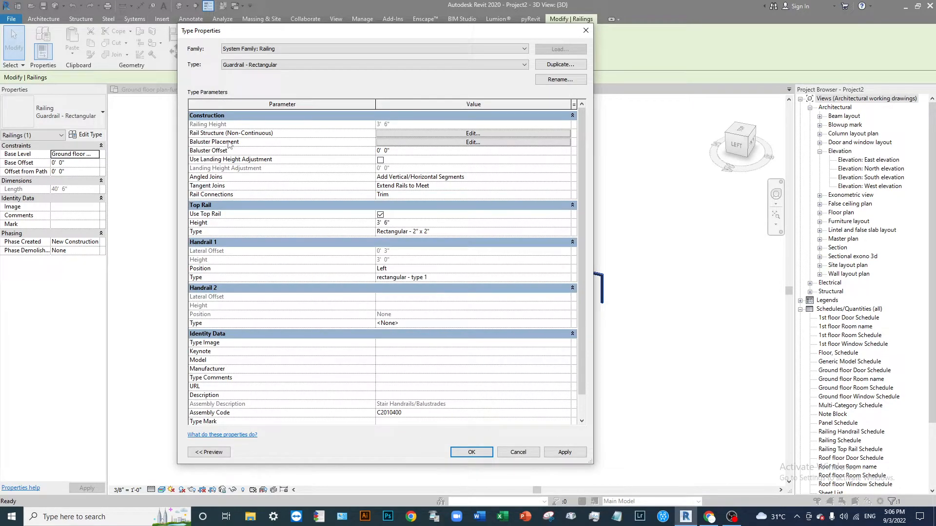
# - Set the baluster family of the start, corner and end posts to None in the guardrail's baluster placement
pyautogui.click(472, 142)
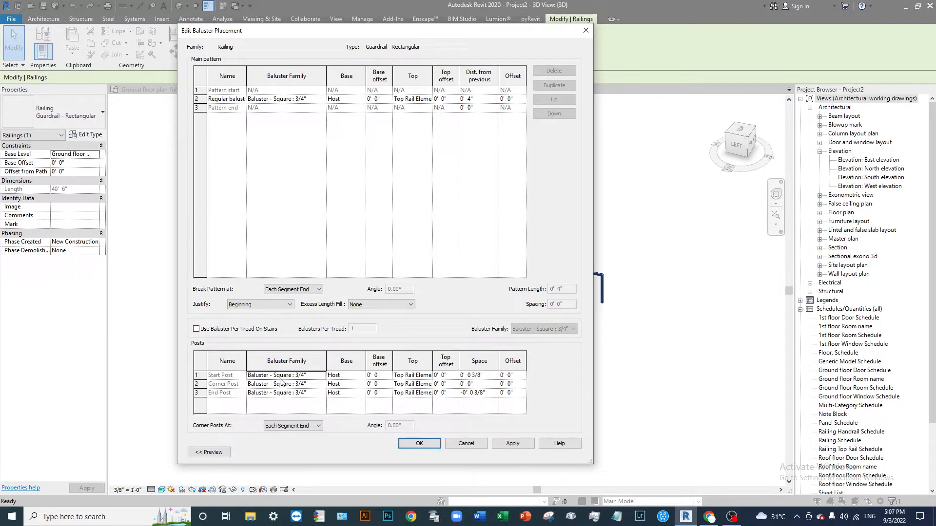
pyautogui.click(322, 377)
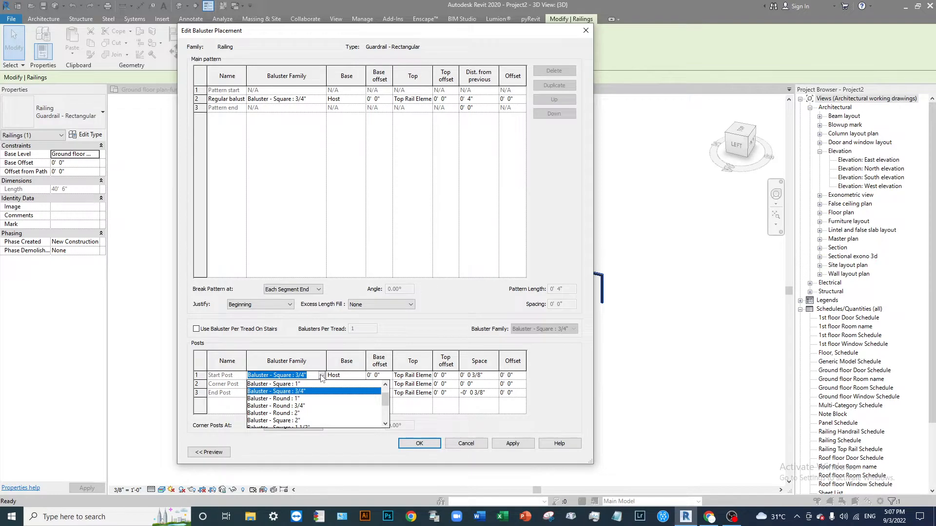
pyautogui.scroll(1, 309, 394)
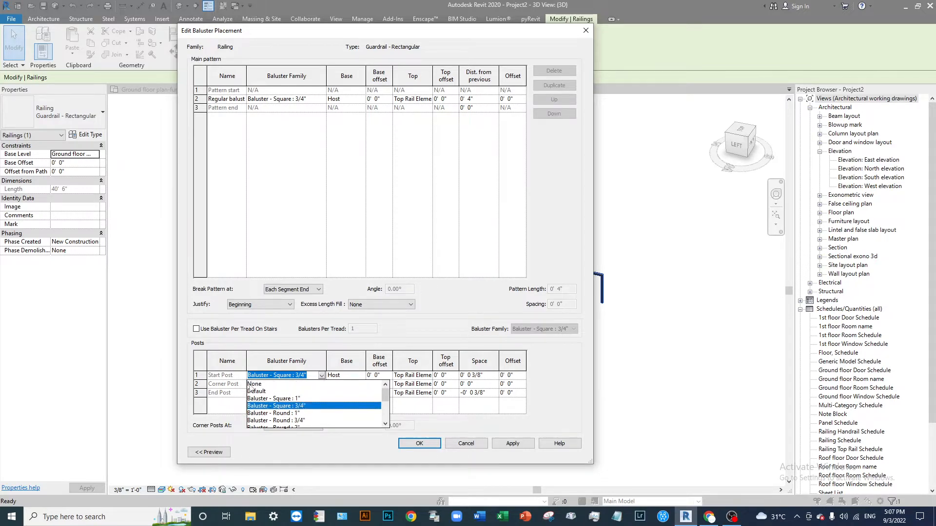
pyautogui.click(256, 385)
pyautogui.click(322, 385)
pyautogui.click(322, 384)
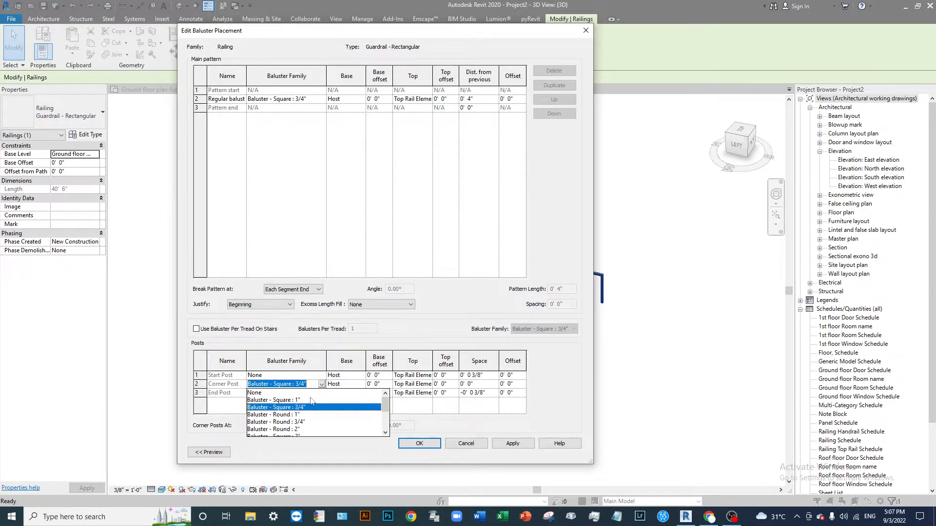
pyautogui.click(304, 395)
pyautogui.click(312, 392)
pyautogui.click(322, 392)
pyautogui.click(302, 401)
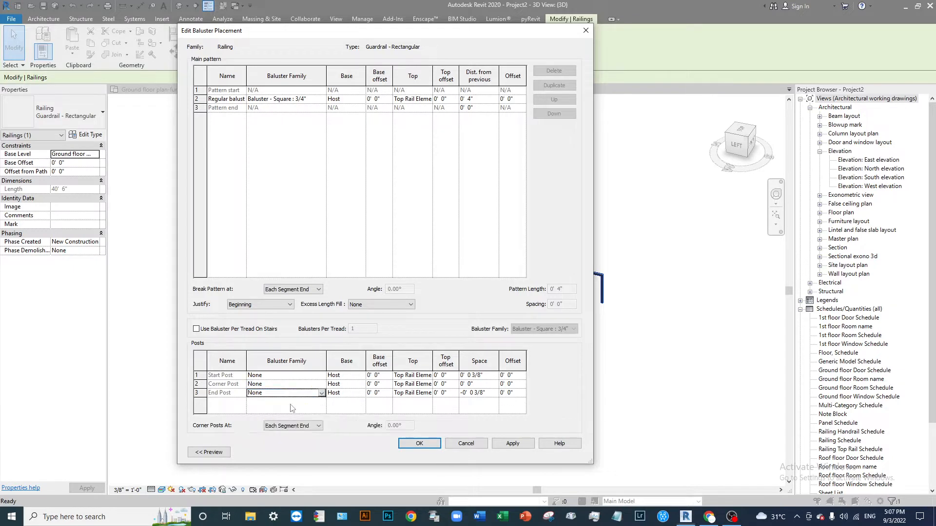
pyautogui.click(425, 444)
pyautogui.click(423, 445)
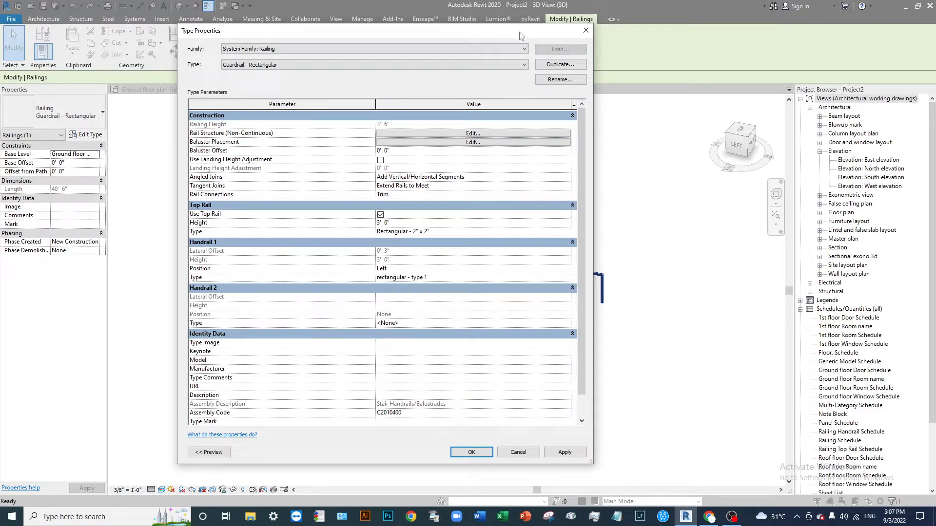
# - Show the type preview, set the Handrail 1 position to None, and apply the change to the guardrail type
pyautogui.moveTo(505, 30); pyautogui.dragTo(599, 25)
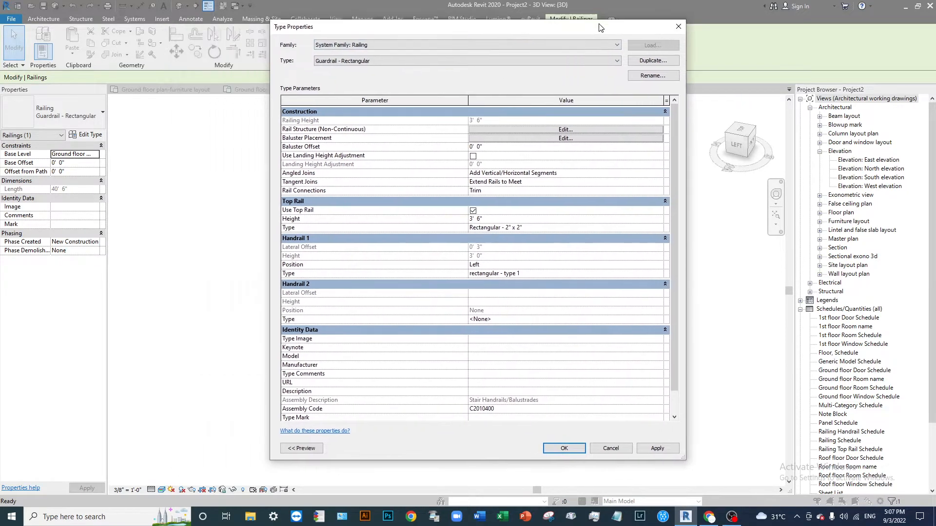
pyautogui.click(303, 447)
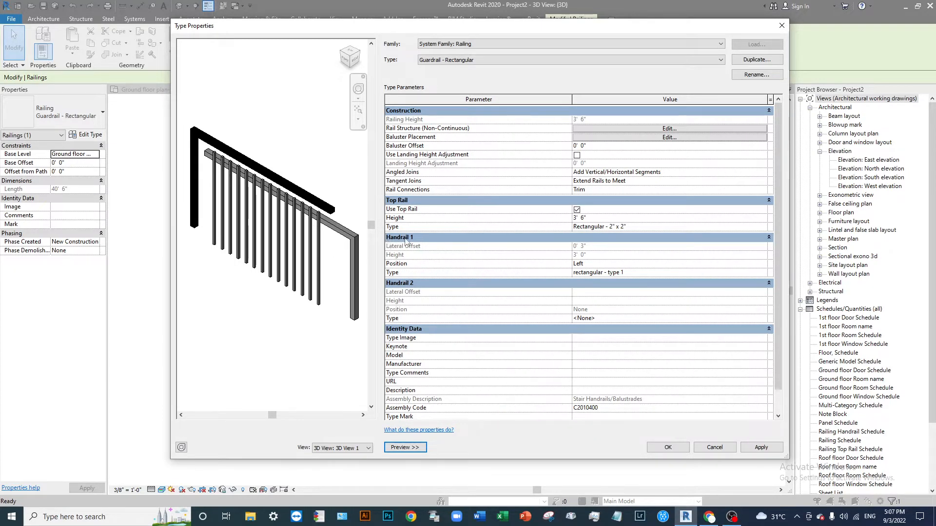
pyautogui.click(764, 265)
pyautogui.click(763, 265)
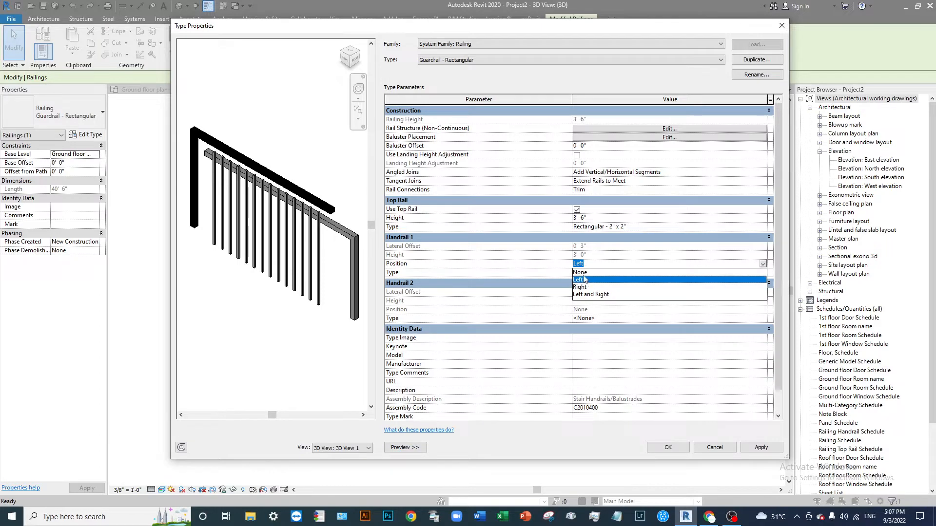
pyautogui.click(585, 272)
pyautogui.click(753, 448)
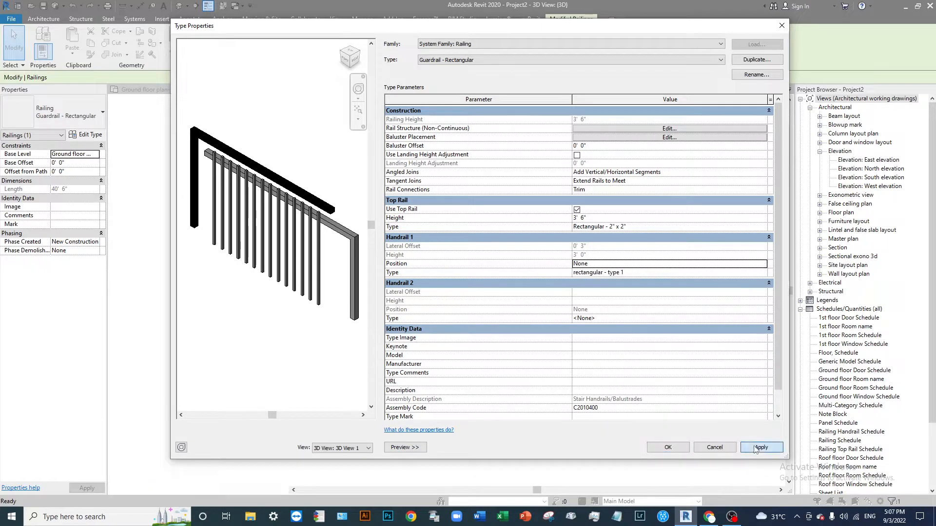
pyautogui.click(668, 447)
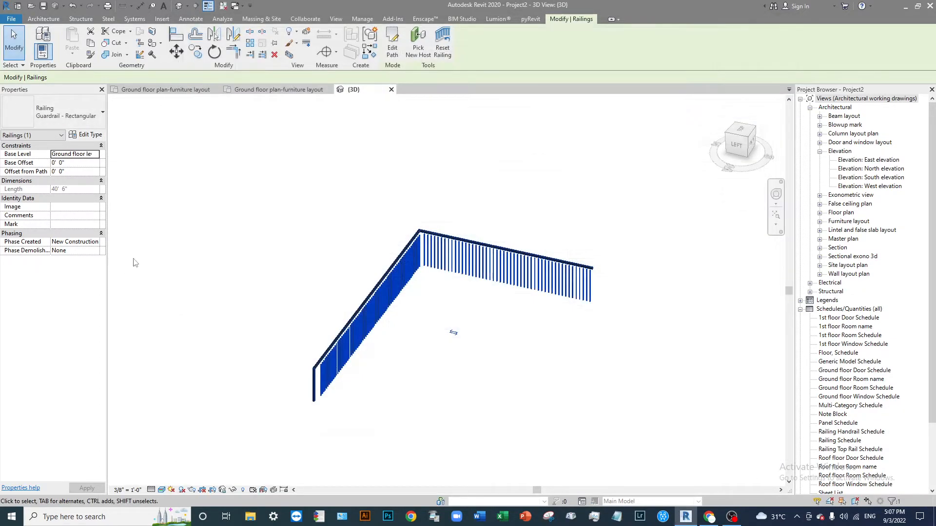
pyautogui.scroll(5, 369, 250)
pyautogui.scroll(-3, 368, 249)
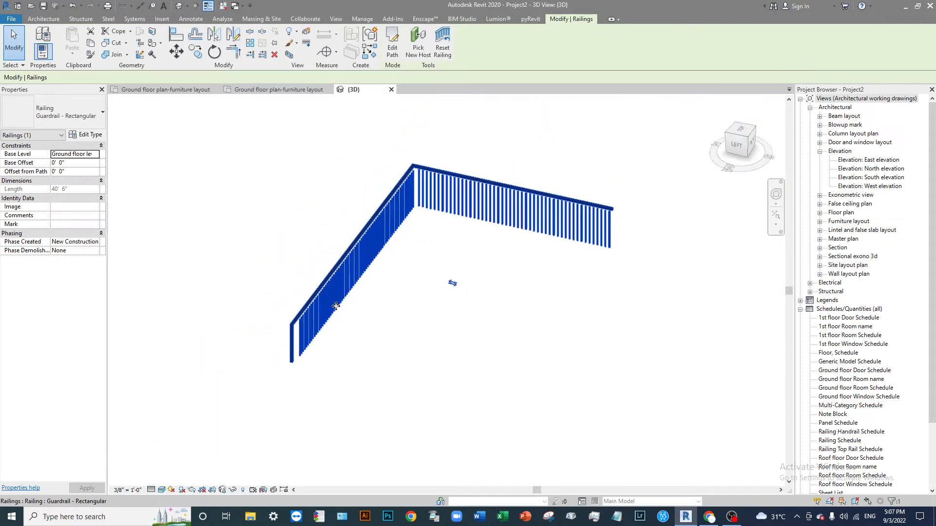
pyautogui.keyDown('shift'); pyautogui.moveTo(376, 271); pyautogui.dragTo(439, 335, button='middle'); pyautogui.keyUp('shift')
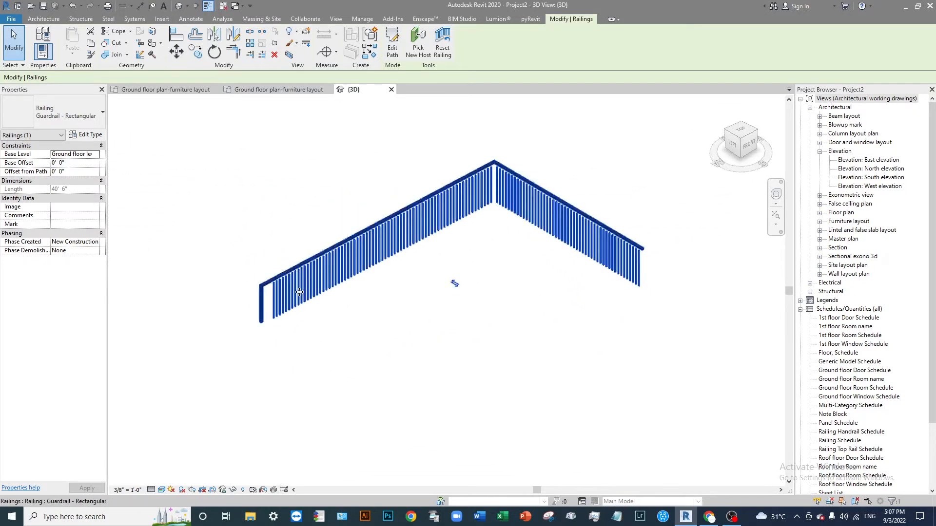
# - Set the top rail height of the selected guardrail's type to 3' 0"
pyautogui.scroll(4, 287, 303)
pyautogui.scroll(-5, 474, 299)
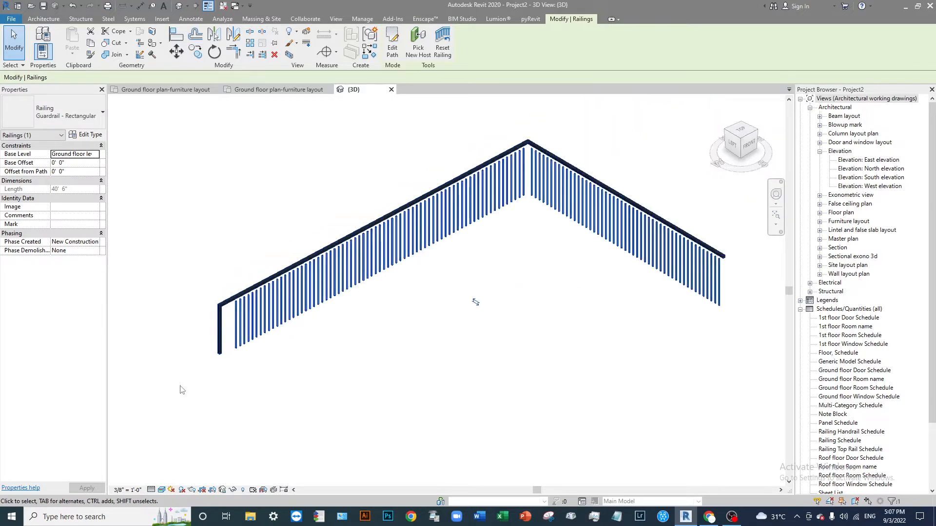
pyautogui.keyDown('shift'); pyautogui.moveTo(474, 298); pyautogui.dragTo(321, 361, button='middle'); pyautogui.keyUp('shift')
pyautogui.scroll(2, 224, 384)
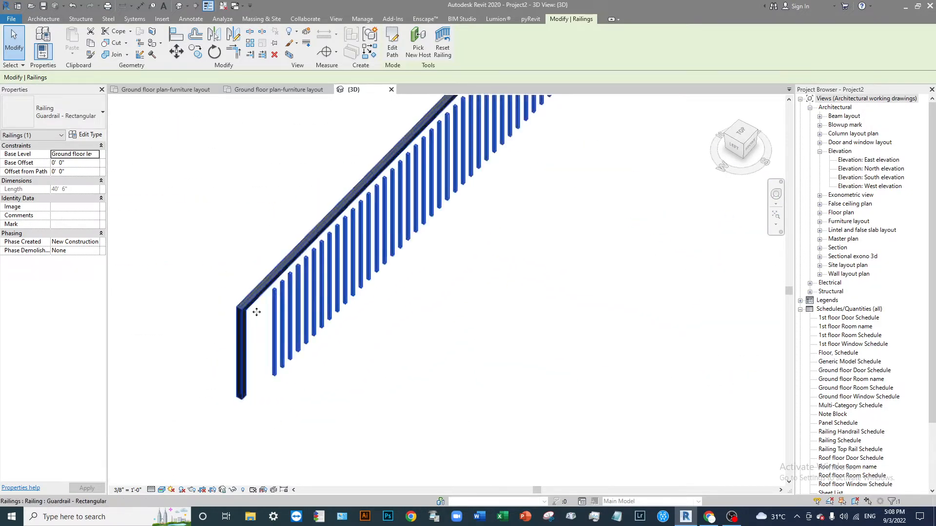
pyautogui.scroll(-5, 174, 349)
pyautogui.scroll(5, 174, 349)
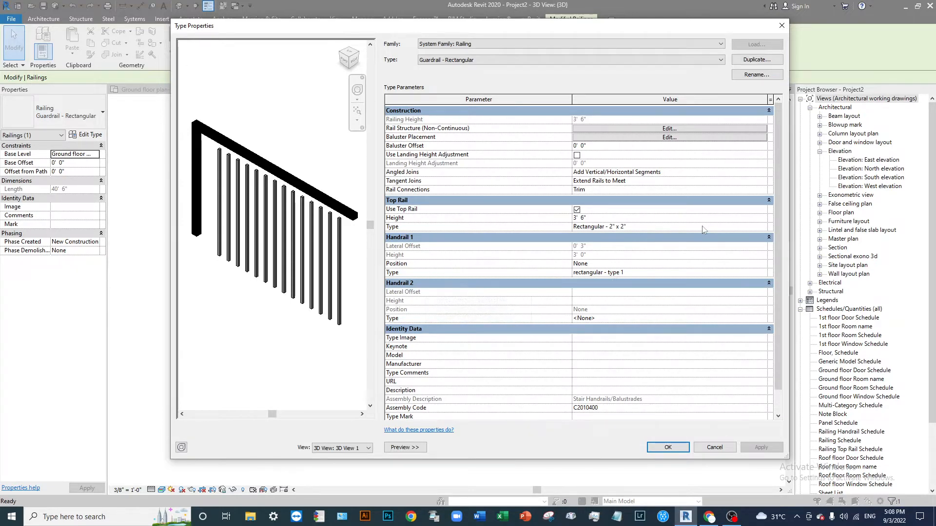
pyautogui.click(599, 219)
pyautogui.write('3')
pyautogui.press('Return')
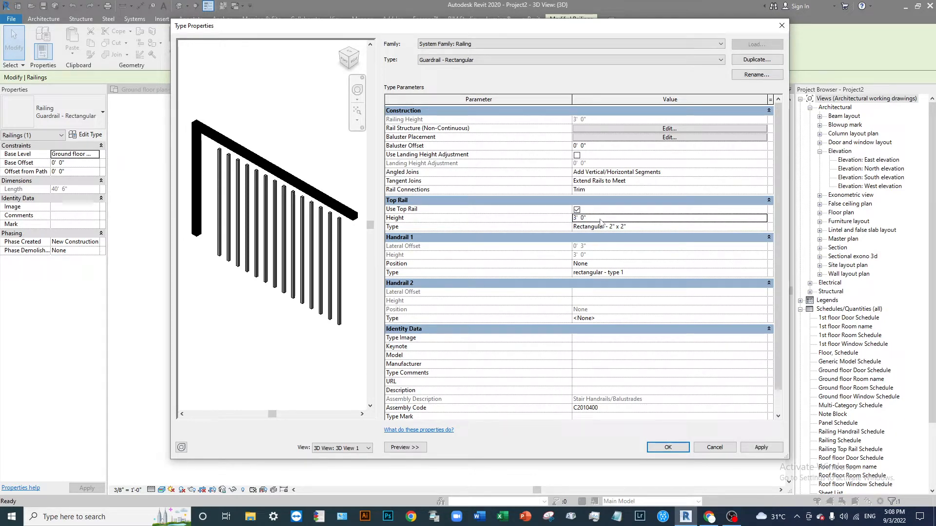
# - In the Rectangular - 2" x 2" top rail type, set the beginning extension style to None and its length to 0, and apply
pyautogui.click(675, 225)
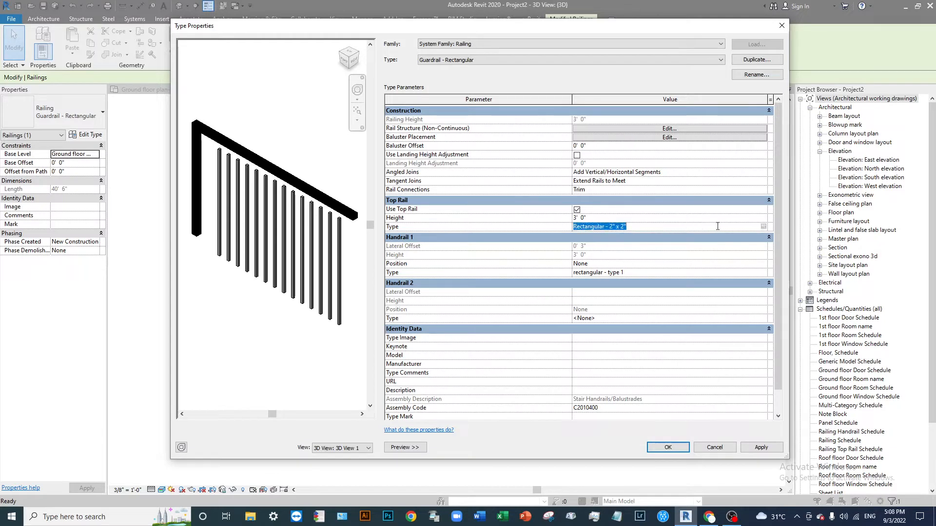
pyautogui.click(764, 227)
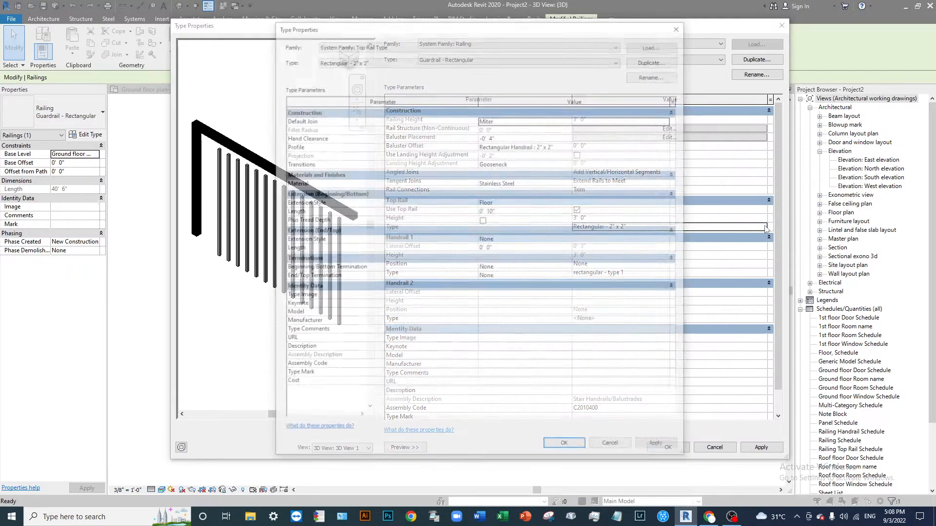
pyautogui.click(670, 203)
pyautogui.click(493, 216)
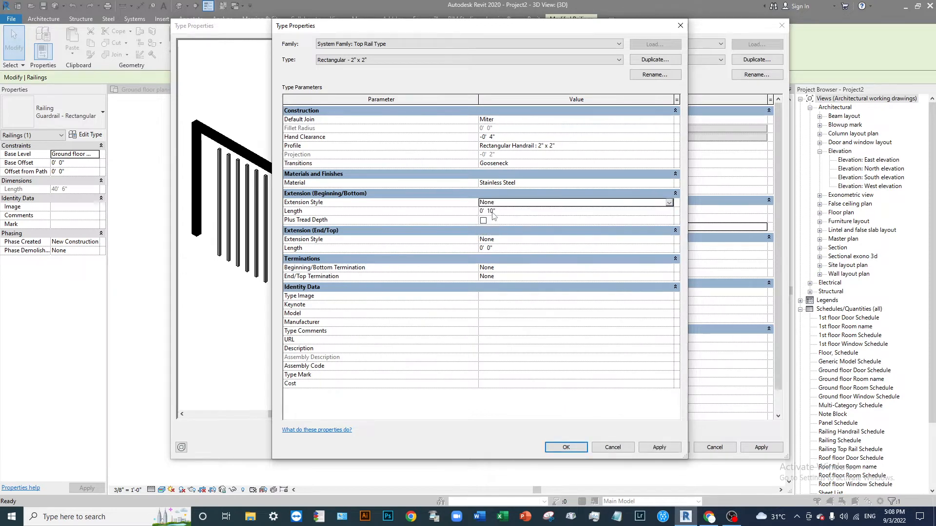
pyautogui.click(491, 211)
pyautogui.write('0')
pyautogui.press('Return')
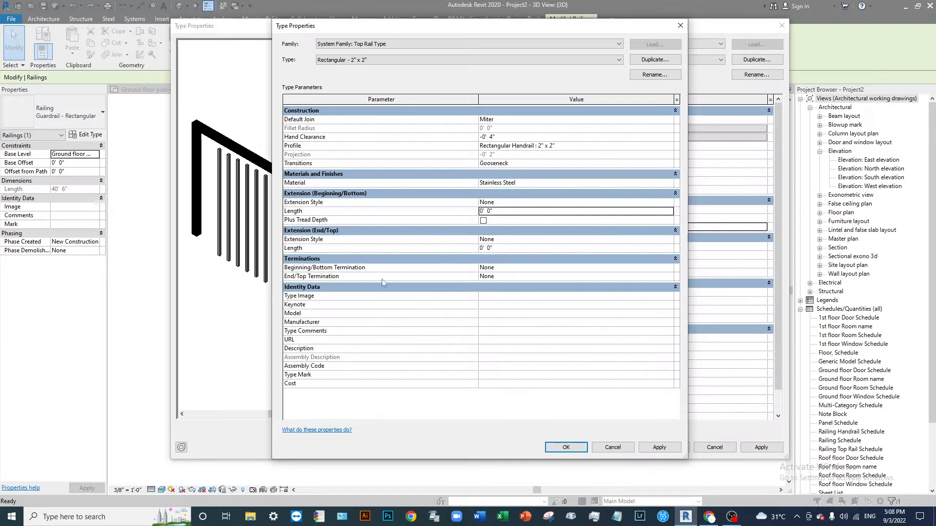
pyautogui.click(659, 447)
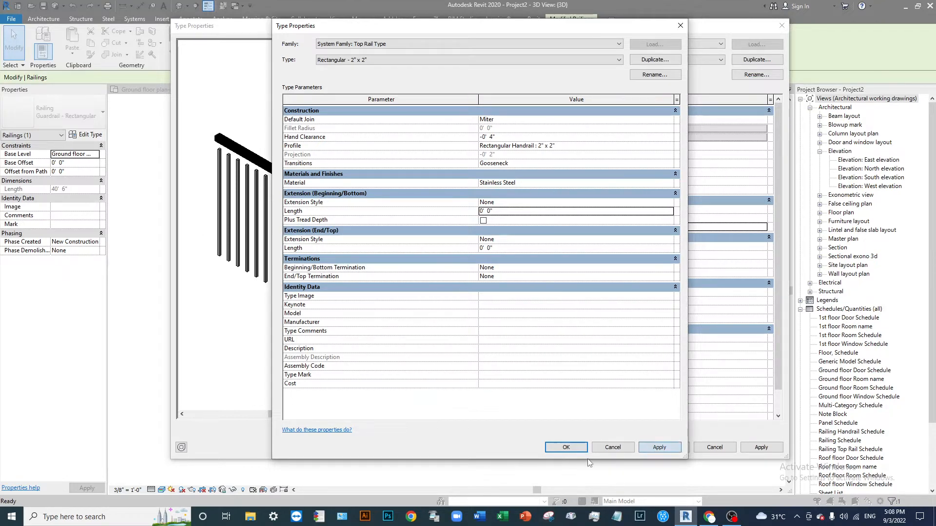
pyautogui.click(566, 448)
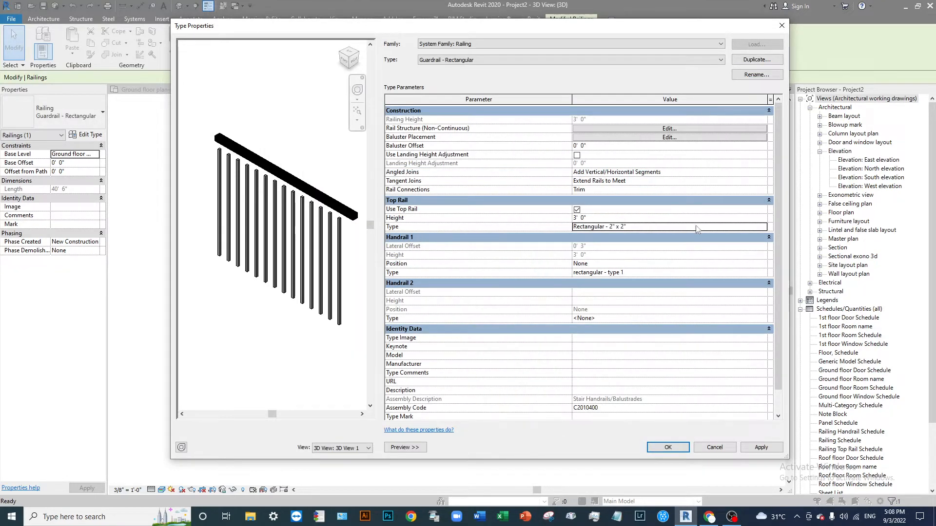
# - Set the hand clearance of the Rectangular - 2" x 2" top rail type to 0 and apply the change
pyautogui.click(764, 227)
pyautogui.click(764, 227)
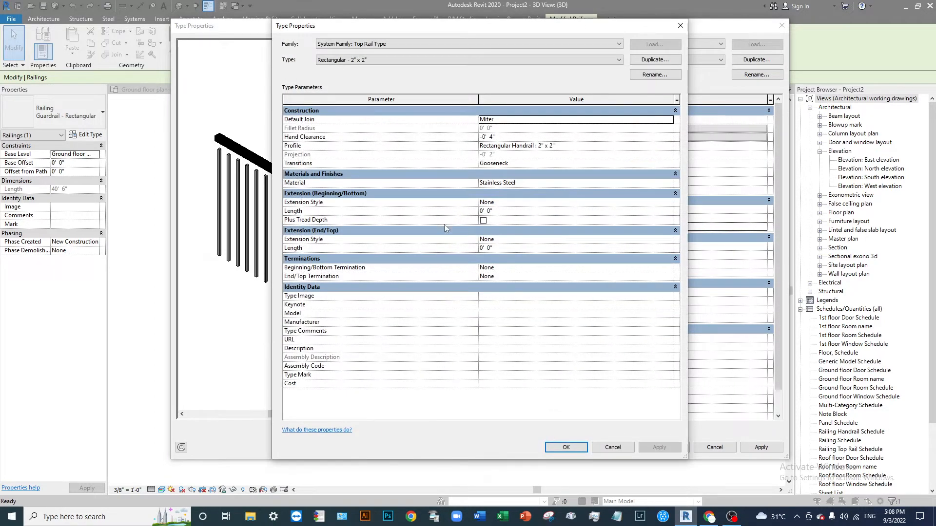
pyautogui.click(516, 138)
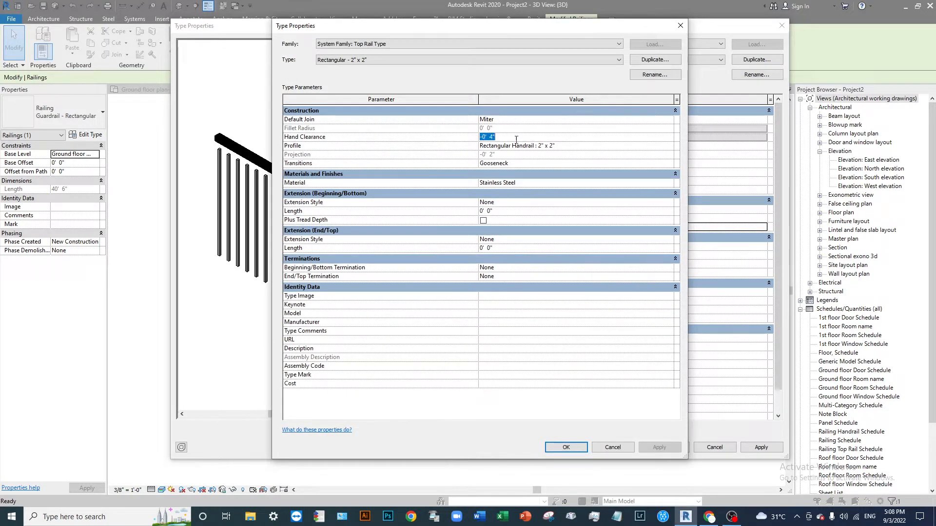
pyautogui.write('0')
pyautogui.press('Return')
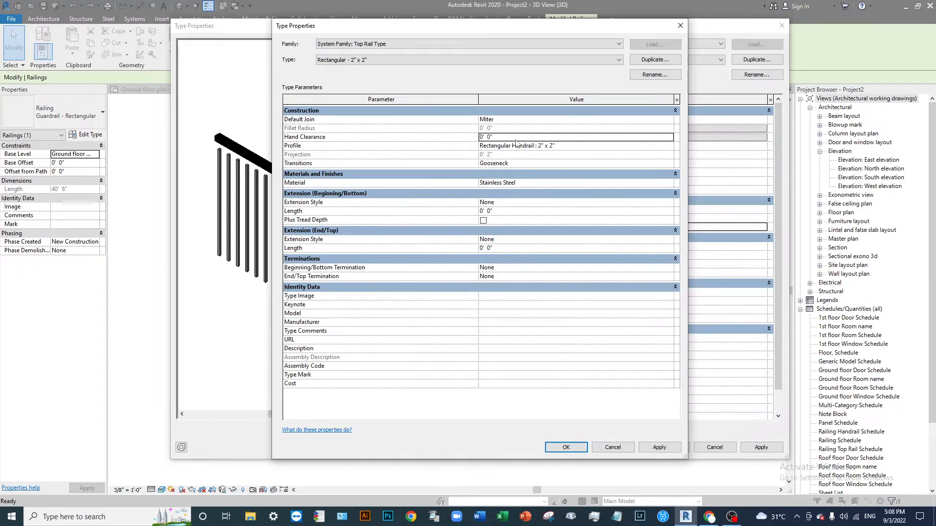
pyautogui.click(659, 448)
pyautogui.click(566, 448)
# - Show the type preview in the left elevation, and accept the guardrail type's changes
pyautogui.click(355, 448)
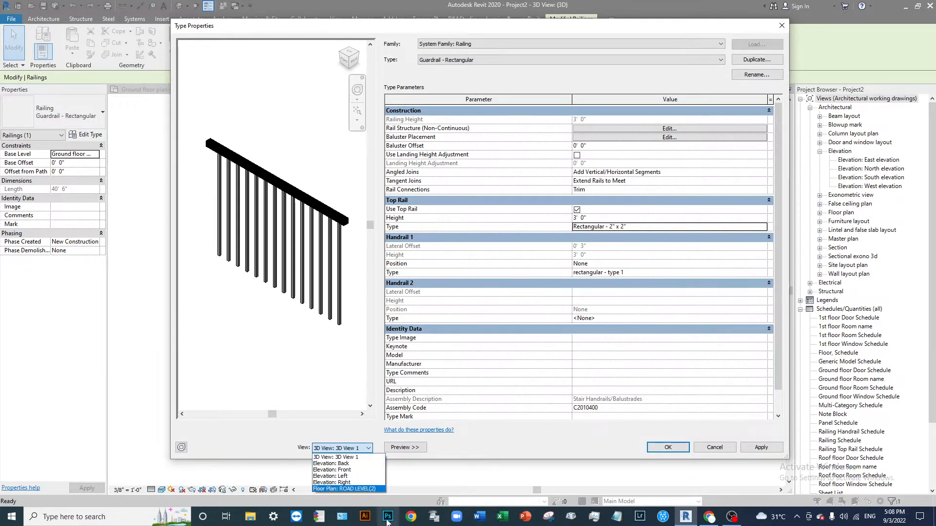
pyautogui.click(345, 477)
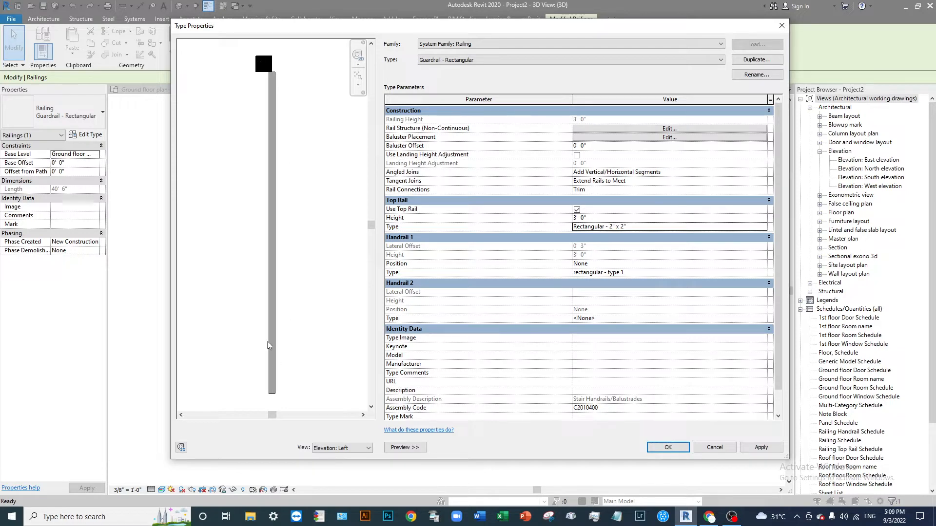
pyautogui.click(668, 448)
# - Examine the guardrail in the 3D view and review its type properties against the left elevation preview
pyautogui.moveTo(573, 256); pyautogui.dragTo(440, 324, button='middle')
pyautogui.scroll(-4, 503, 236)
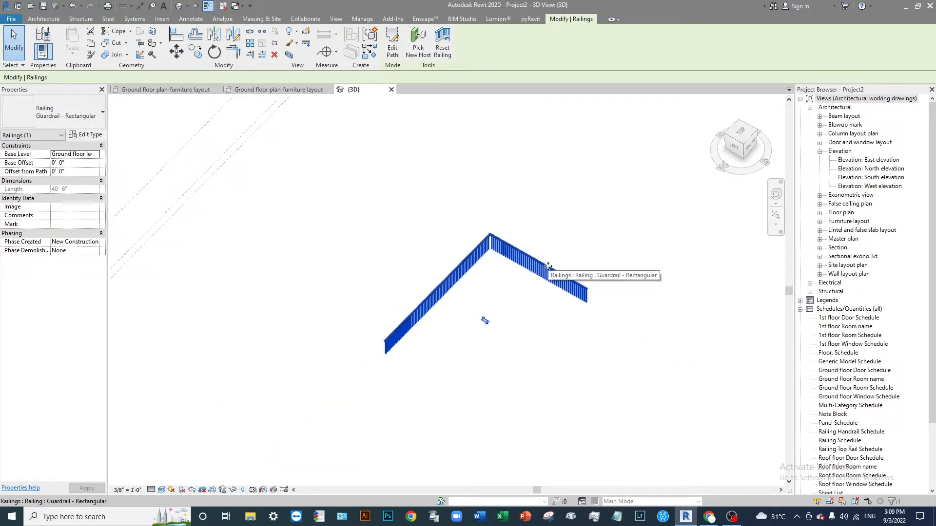
pyautogui.scroll(2, 534, 265)
pyautogui.click(658, 356)
pyautogui.click(616, 308)
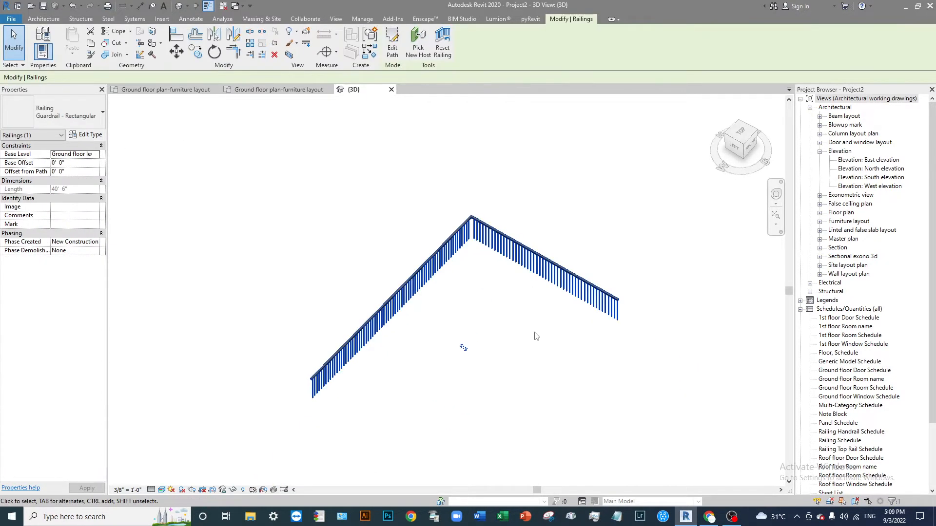
pyautogui.click(91, 135)
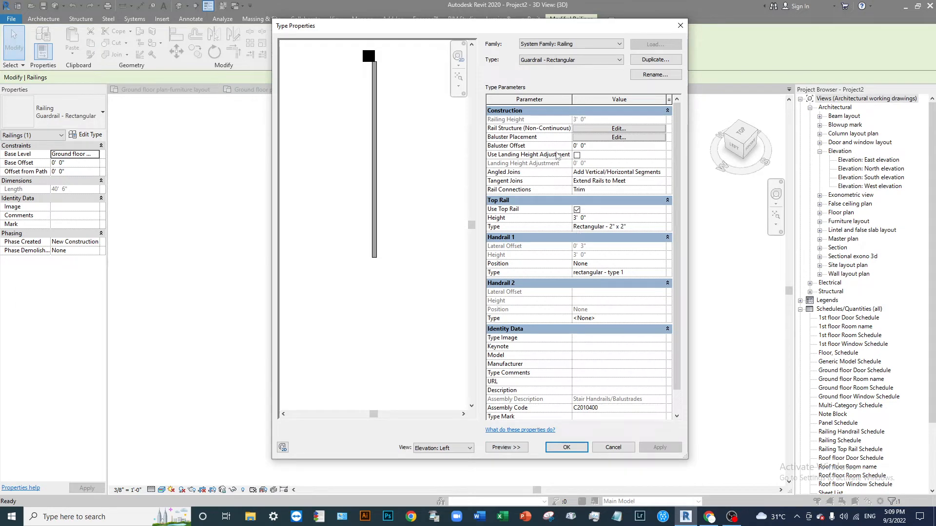
pyautogui.click(566, 448)
pyautogui.moveTo(356, 263); pyautogui.dragTo(497, 323, button='middle')
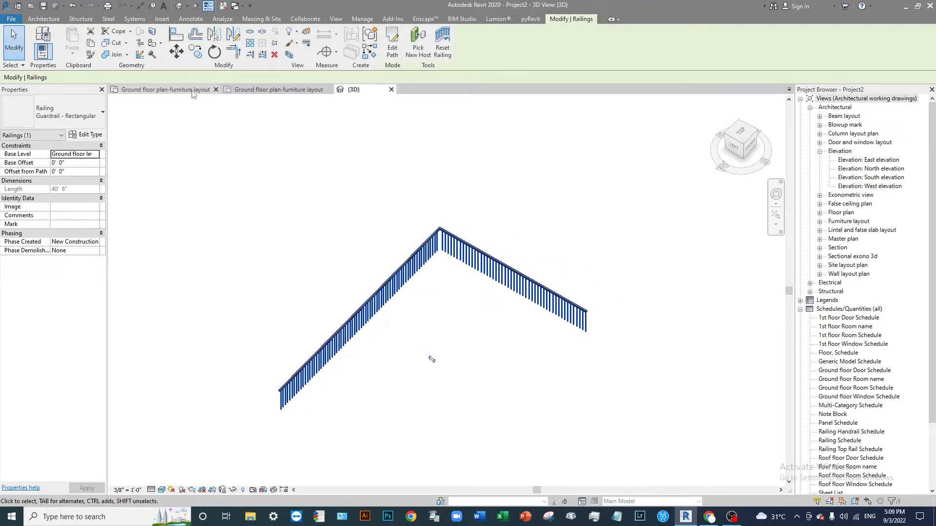
pyautogui.click(86, 135)
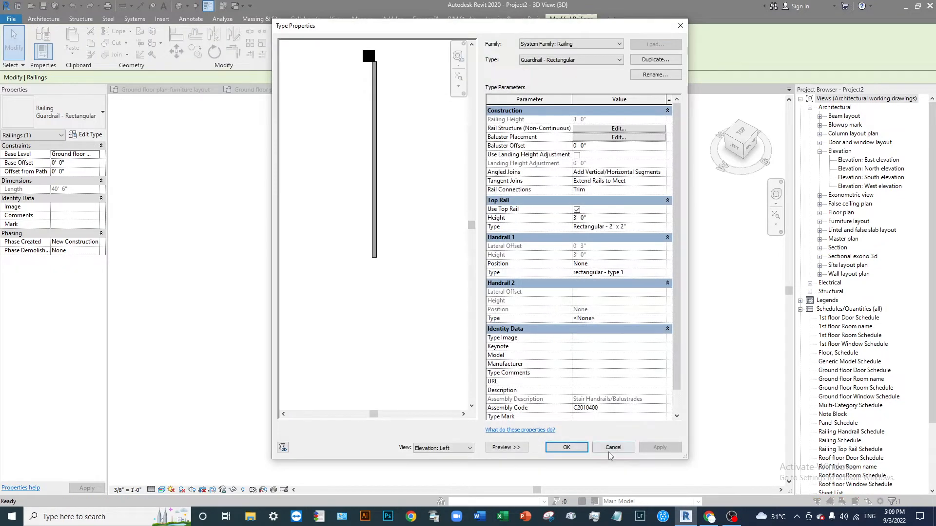
pyautogui.click(565, 446)
# - Close the Project1 floor plan without saving its changes
pyautogui.click(217, 90)
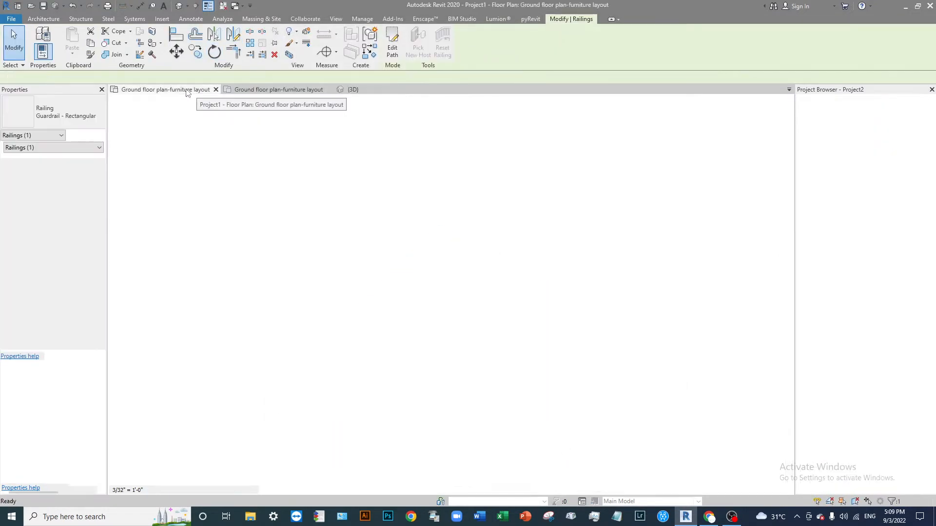
pyautogui.click(223, 90)
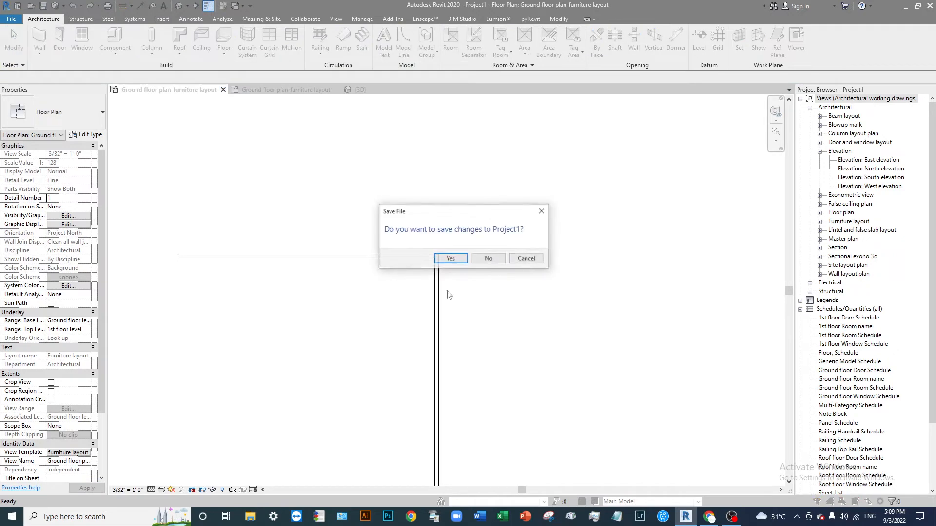
pyautogui.click(489, 259)
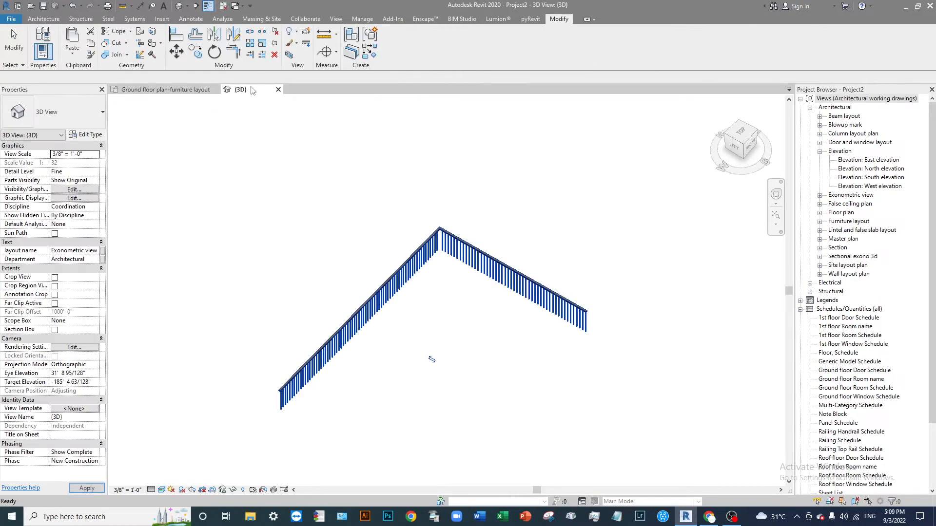
# - Cut a short horizontal section across the guardrail's vertical run in the ground floor furniture plan, and open the section view
pyautogui.click(178, 92)
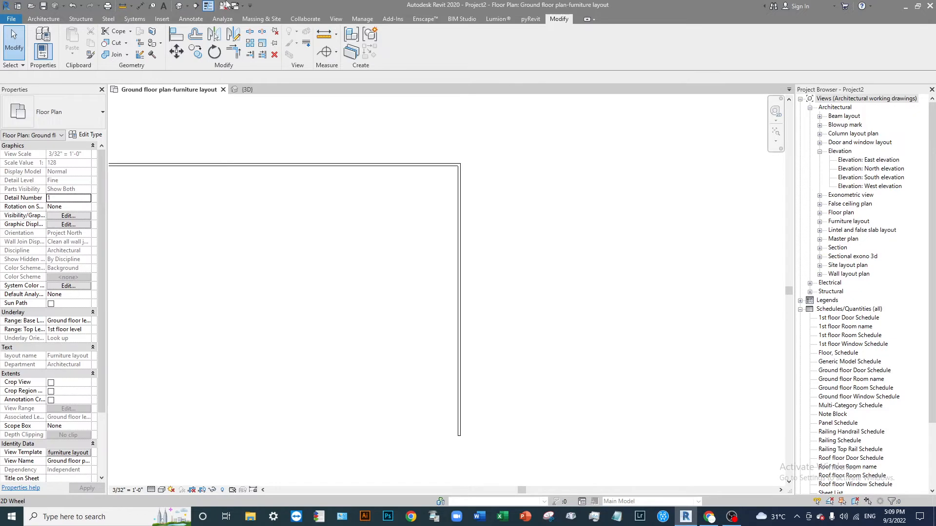
pyautogui.click(196, 6)
pyautogui.click(411, 299)
pyautogui.click(534, 298)
pyautogui.press('Escape')
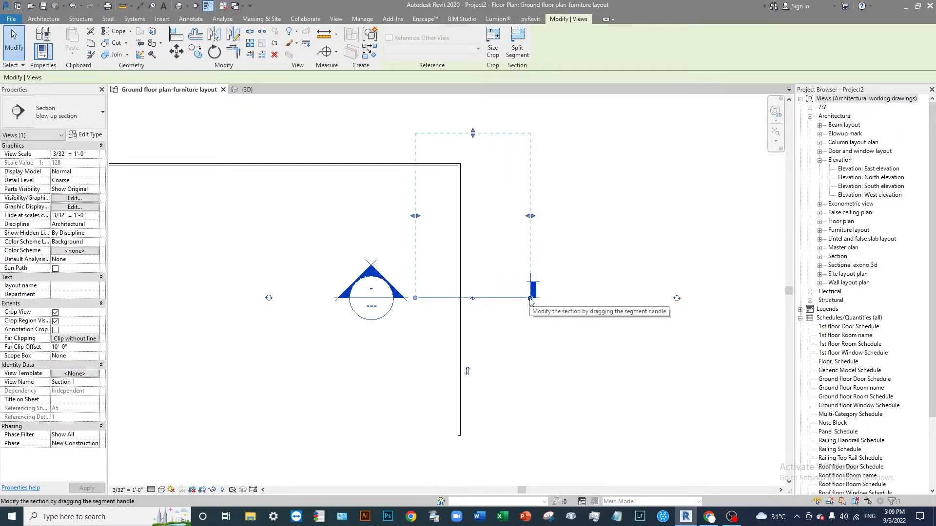
pyautogui.press('Escape')
pyautogui.doubleClick(370, 269)
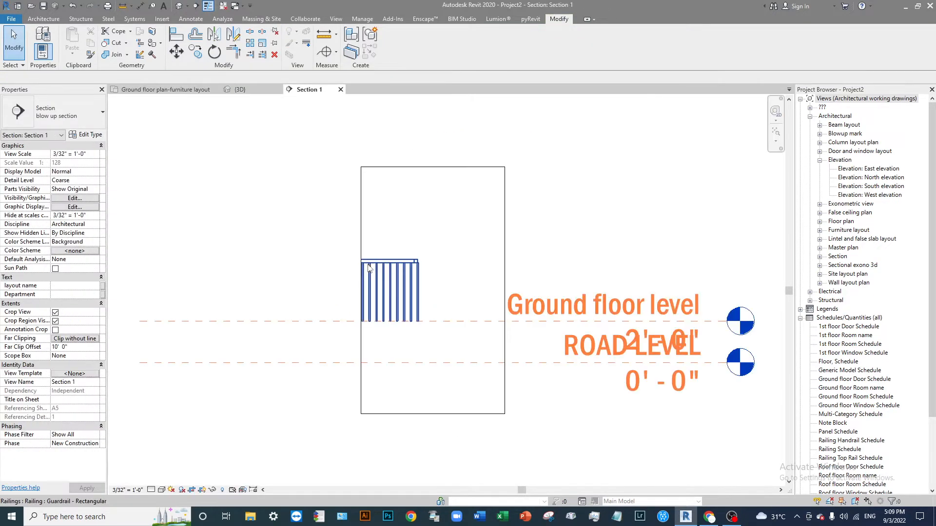
# - Examine how the balusters align with the top rail in the section, and review the guardrail type's baluster offset and baluster placement
pyautogui.scroll(5, 429, 293)
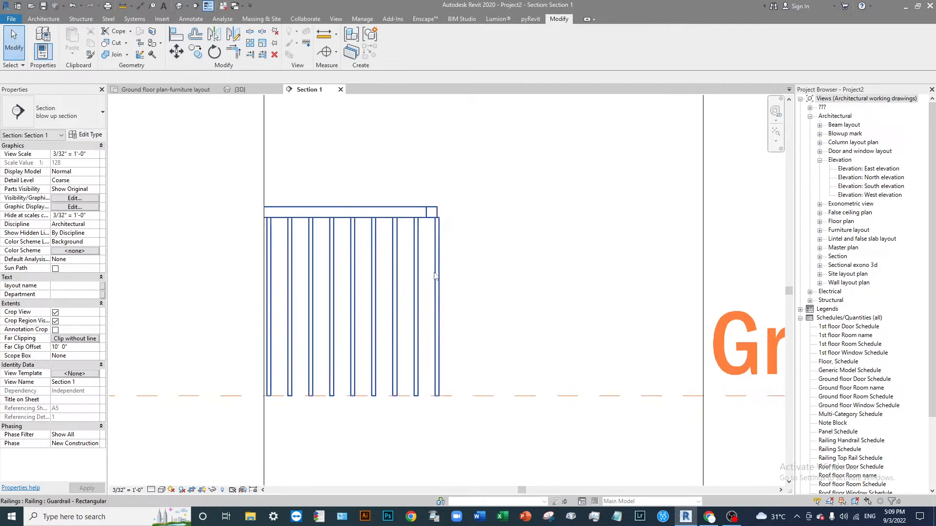
pyautogui.moveTo(546, 250); pyautogui.dragTo(602, 249, button='middle')
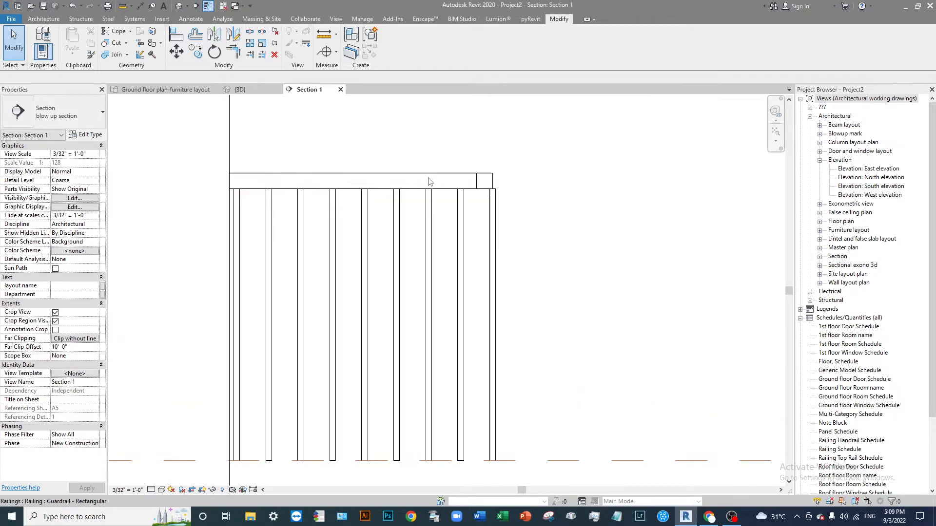
pyautogui.scroll(2, 488, 179)
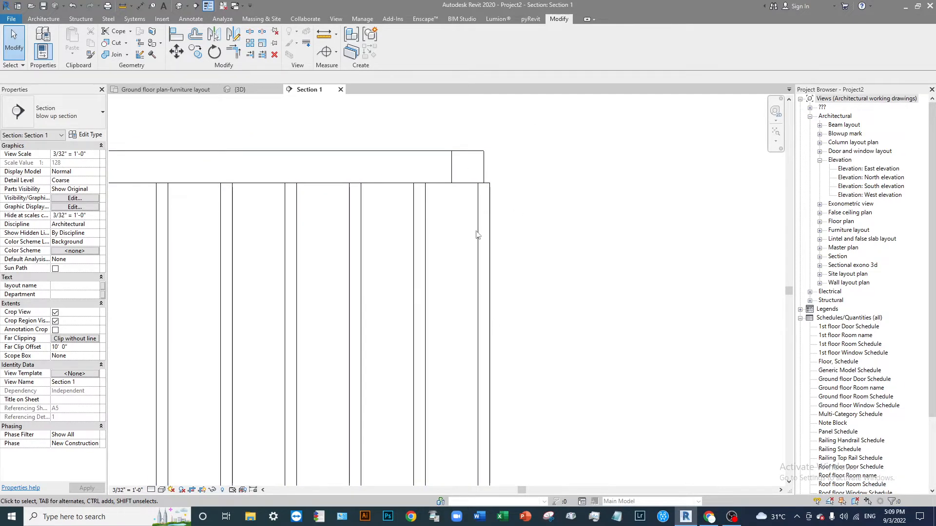
pyautogui.scroll(-1, 548, 240)
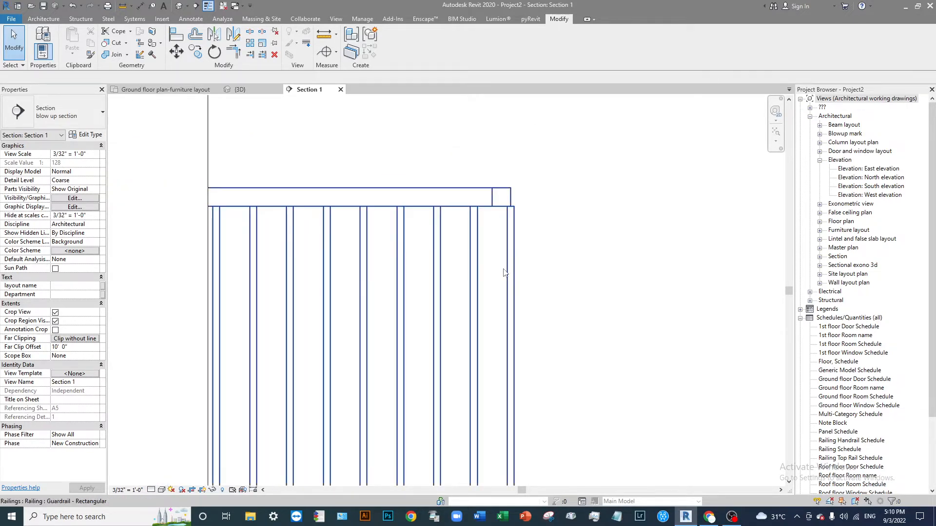
pyautogui.click(395, 247)
pyautogui.moveTo(395, 247); pyautogui.dragTo(536, 257, button='middle')
pyautogui.click(86, 135)
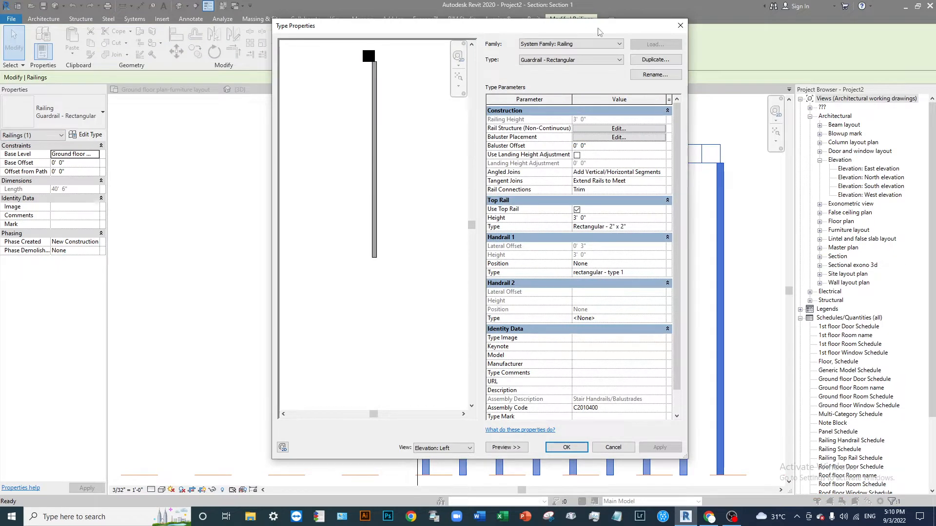
pyautogui.moveTo(597, 28); pyautogui.dragTo(469, 30)
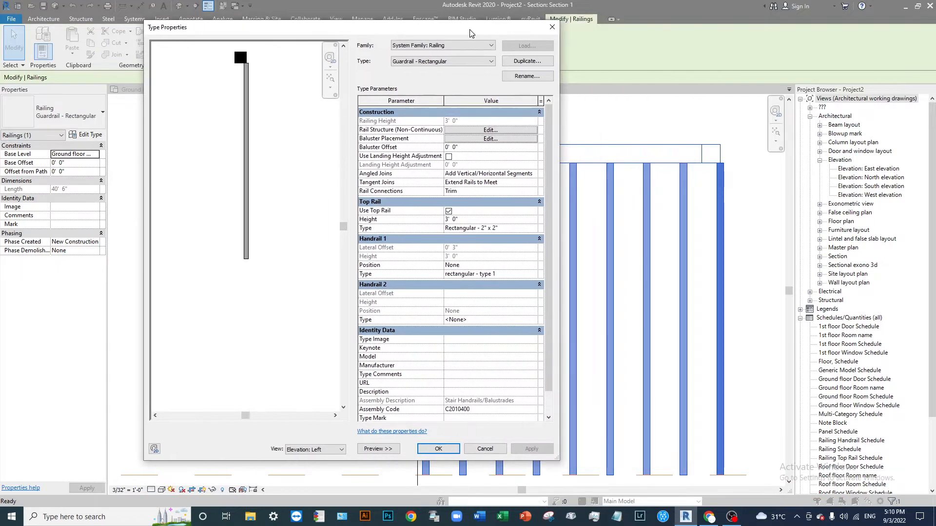
pyautogui.click(474, 147)
pyautogui.click(491, 139)
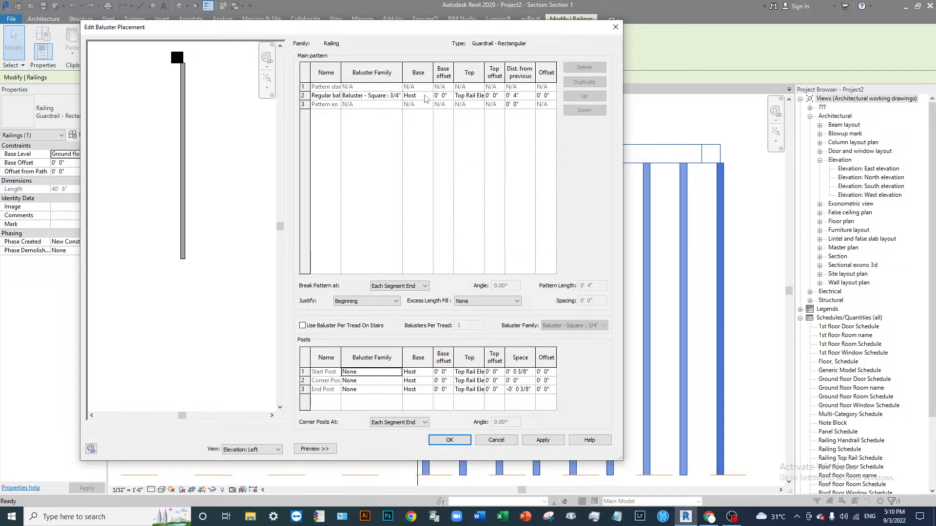
pyautogui.click(453, 441)
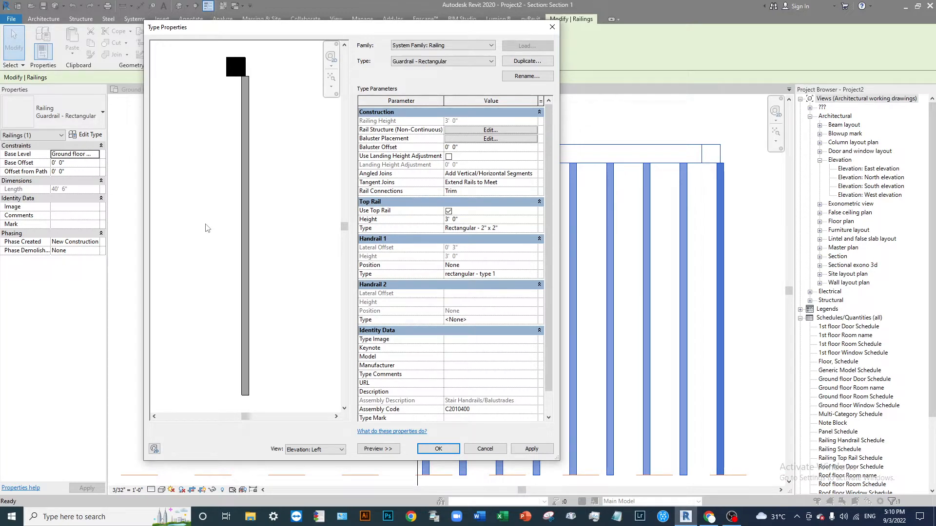
pyautogui.click(471, 147)
pyautogui.click(451, 450)
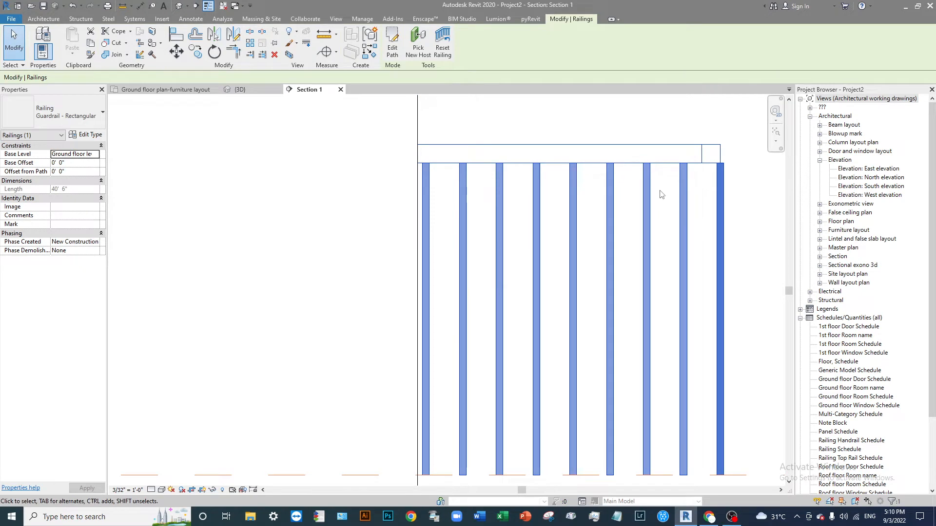
# - Measure from the midpoint of the top rail's underside to its outer edge in the section
pyautogui.moveTo(661, 194); pyautogui.dragTo(617, 234, button='middle')
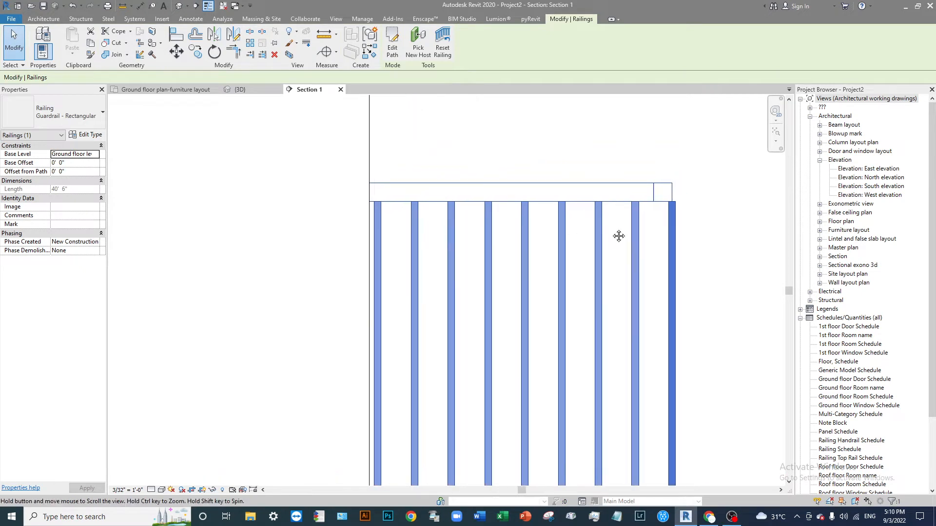
pyautogui.click(324, 35)
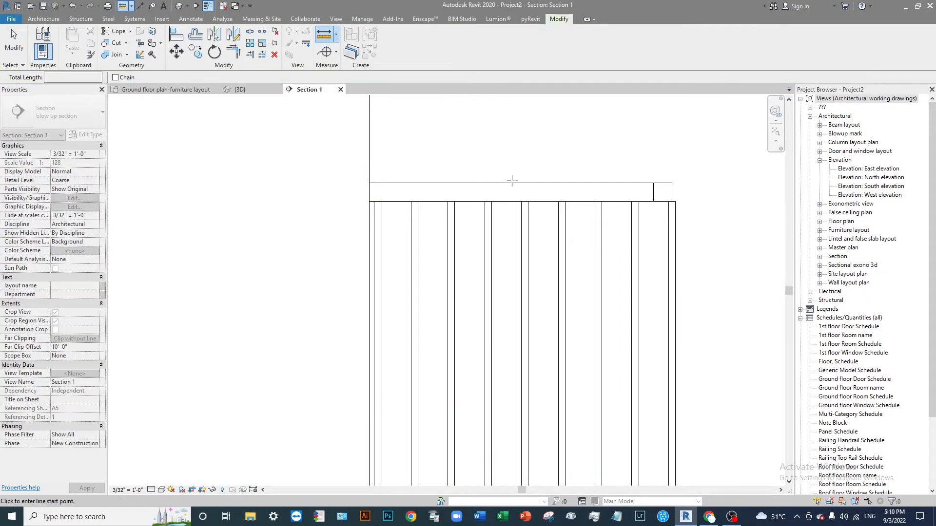
pyautogui.scroll(5, 702, 200)
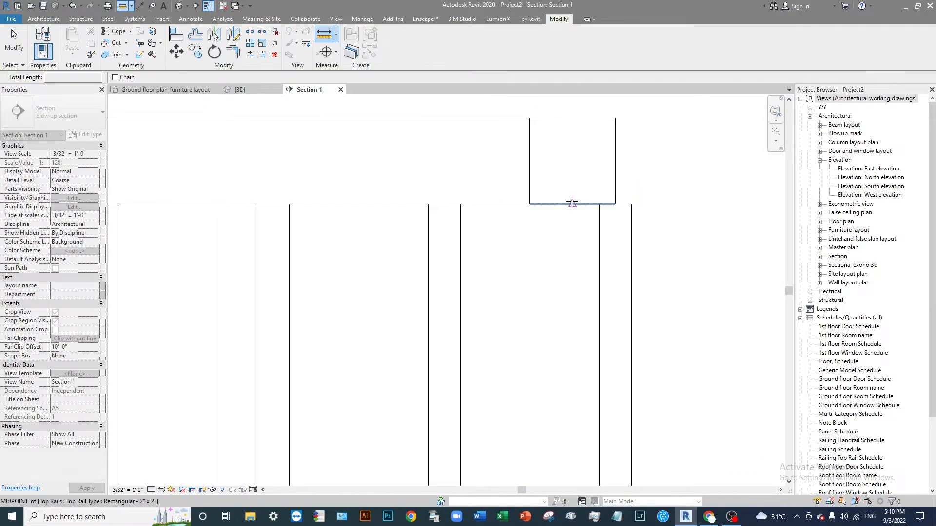
pyautogui.scroll(3, 571, 202)
pyautogui.click(571, 207)
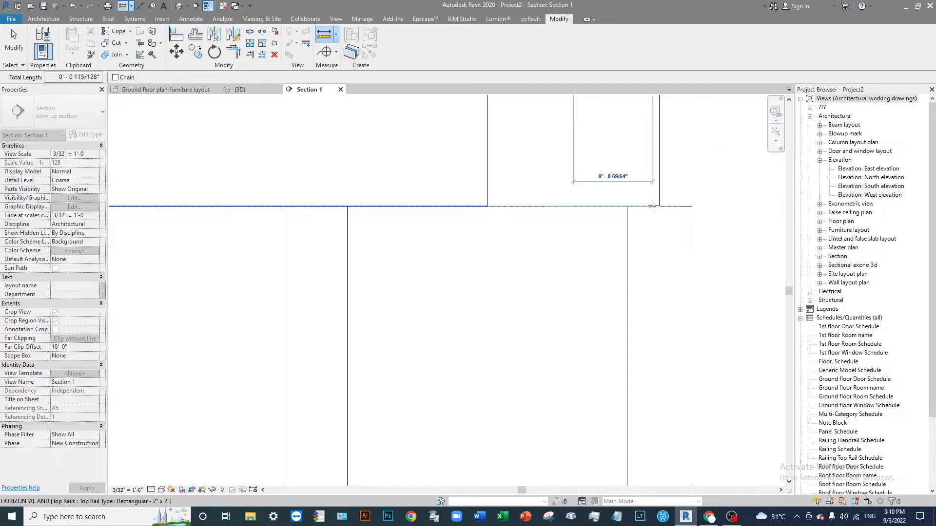
pyautogui.scroll(3, 652, 207)
pyautogui.scroll(1, 656, 207)
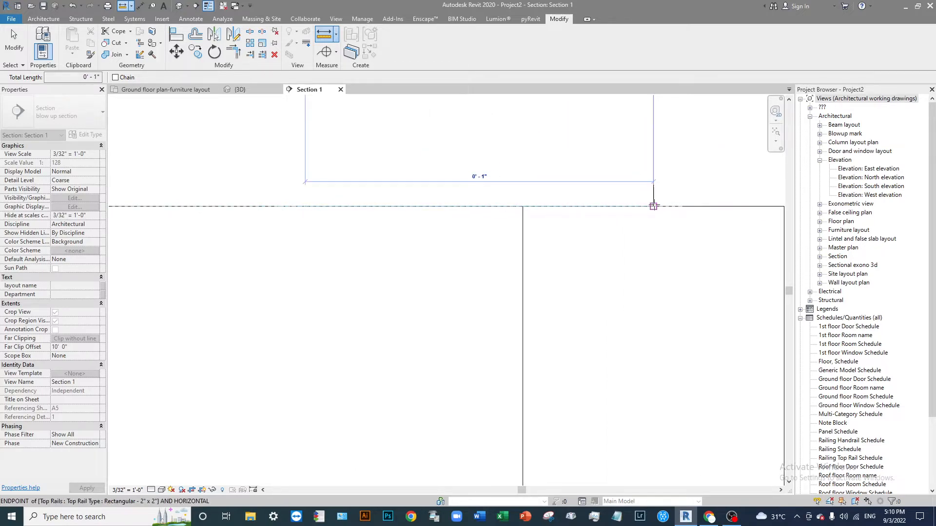
pyautogui.scroll(-4, 653, 207)
pyautogui.scroll(-1, 653, 206)
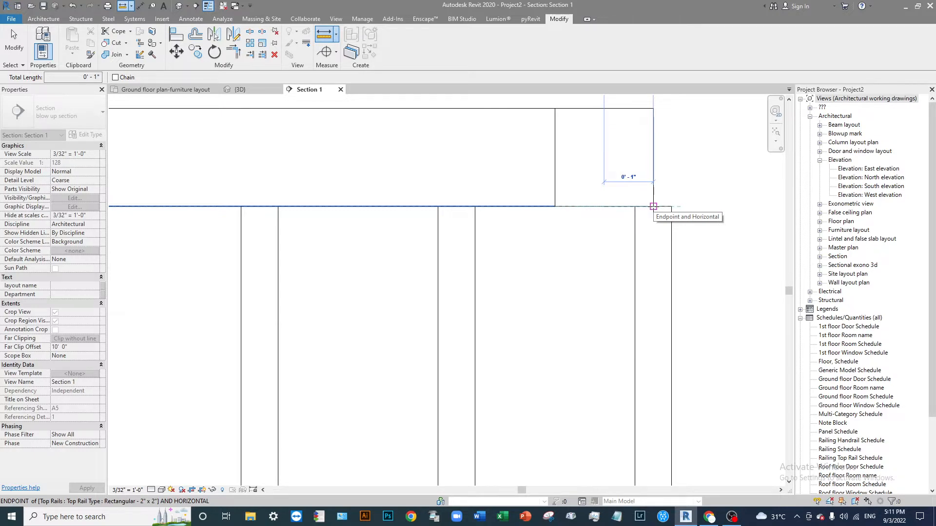
pyautogui.press('Escape')
pyautogui.press('Escape')
# - Try a Baluster Offset of 0' 1" on the Guardrail - Rectangular type and apply it
pyautogui.click(651, 239)
pyautogui.scroll(-1, 668, 272)
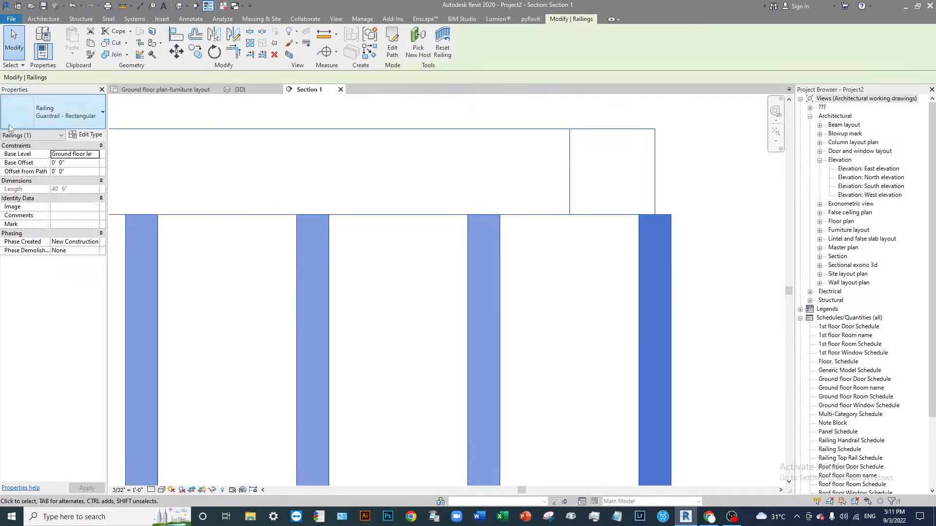
pyautogui.click(90, 135)
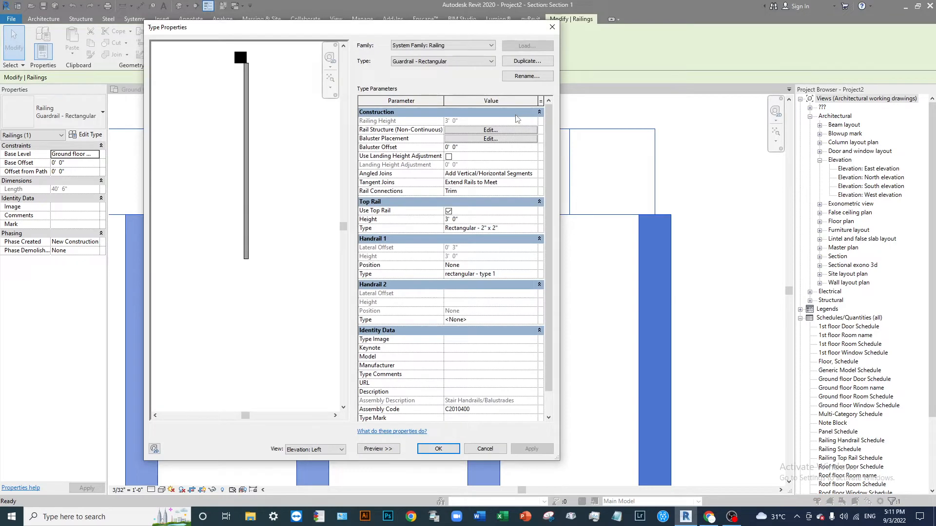
pyautogui.click(475, 147)
pyautogui.write('0\' 1"')
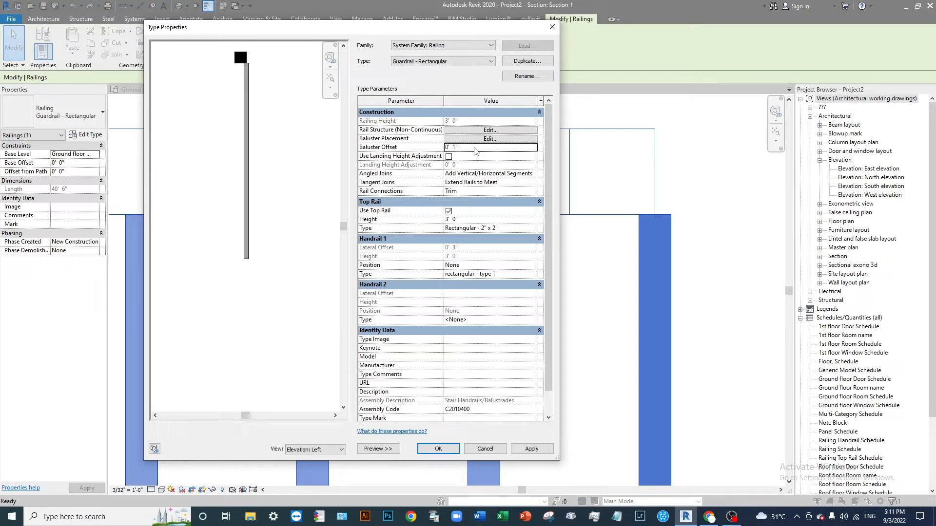
pyautogui.click(549, 454)
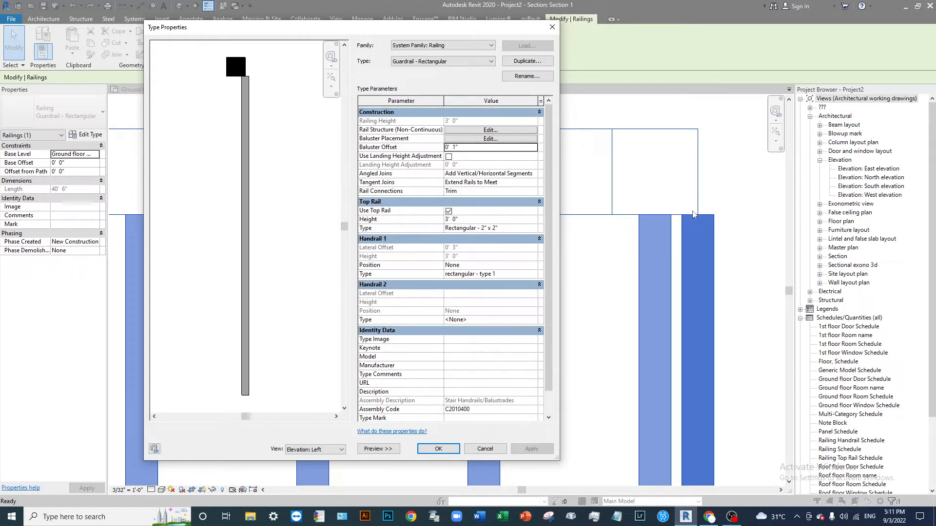
# - Reset the guardrail type's Baluster Offset to 0' 0"
pyautogui.click(466, 148)
pyautogui.write('0')
pyautogui.press('Return')
# - Set the Hand Clearance of the guardrail's Rectangular - 2" x 2" top rail type to -0' 1" and apply both types' changes
pyautogui.click(526, 228)
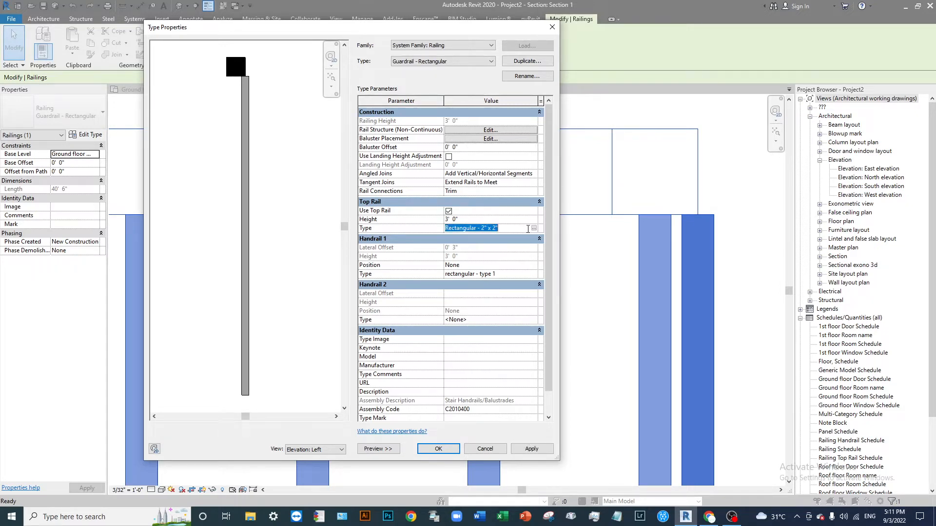
pyautogui.click(535, 229)
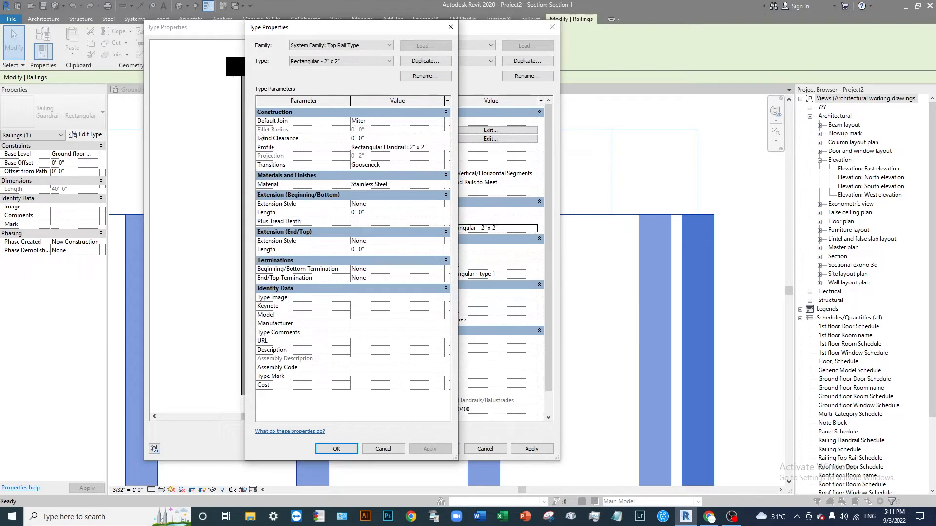
pyautogui.click(387, 139)
pyautogui.write("-0' 1")
pyautogui.write('"')
pyautogui.press('Return')
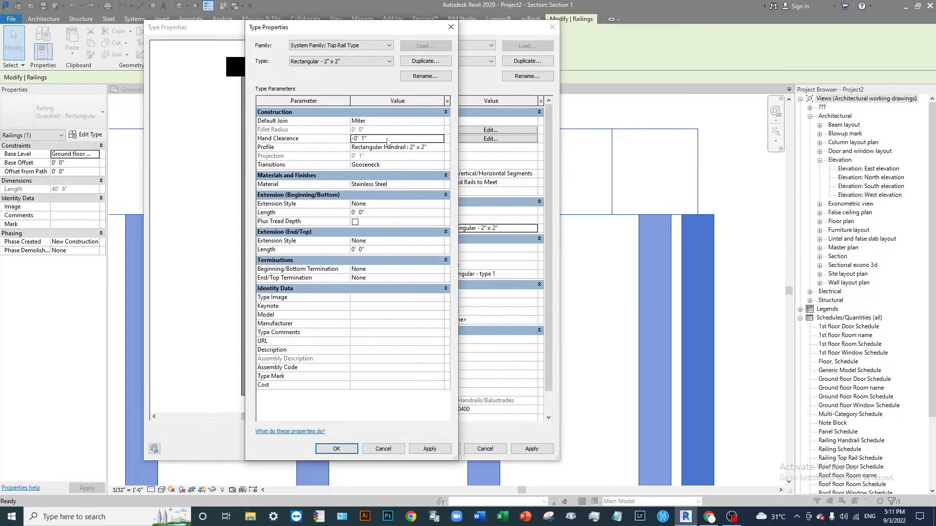
pyautogui.click(446, 449)
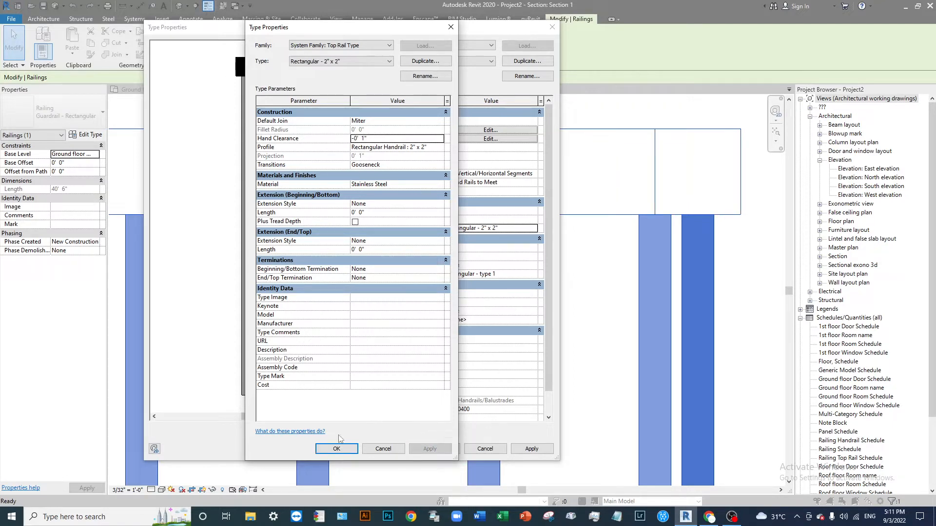
pyautogui.click(328, 452)
pyautogui.click(535, 451)
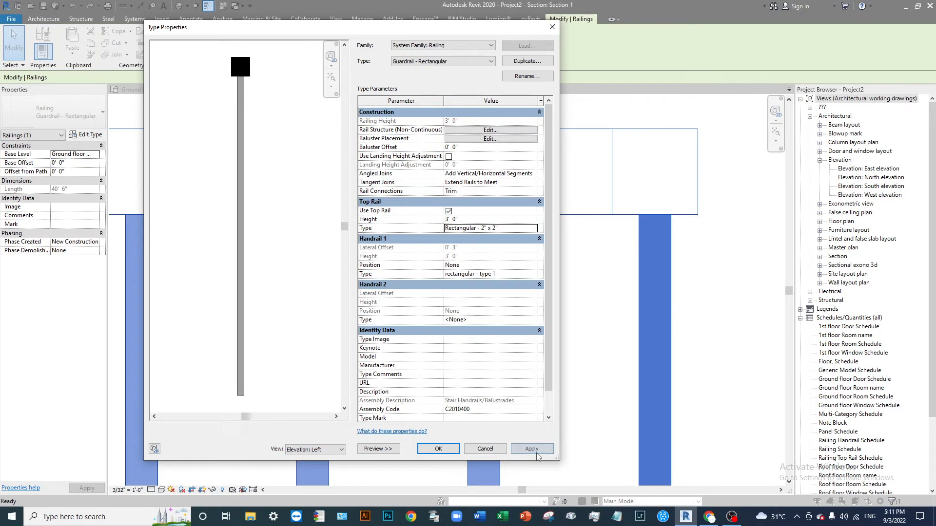
pyautogui.click(450, 453)
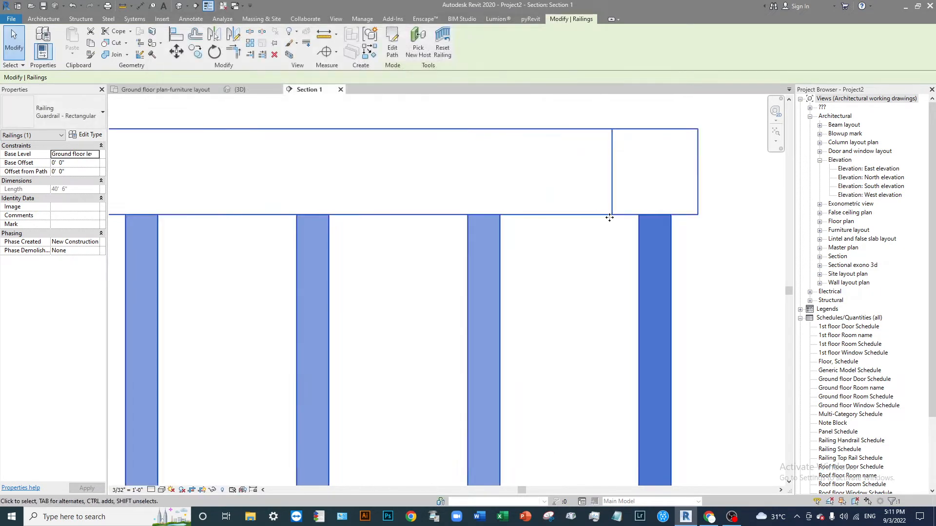
# - Inspect the end baluster under the top rail and measure from the rail's outer edge to the baluster's centre line
pyautogui.moveTo(751, 230); pyautogui.dragTo(555, 242, button='middle')
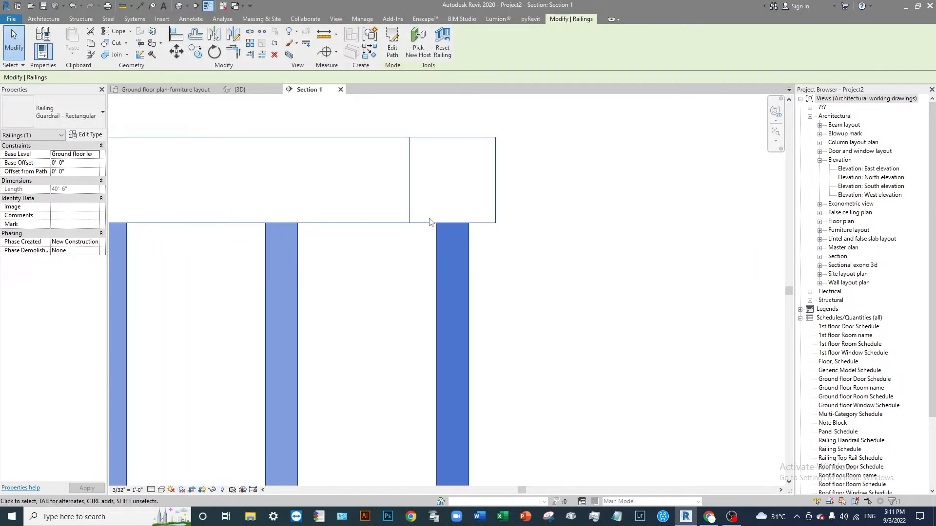
pyautogui.scroll(2, 434, 220)
pyautogui.moveTo(473, 247); pyautogui.dragTo(659, 265, button='middle')
pyautogui.scroll(1, 659, 264)
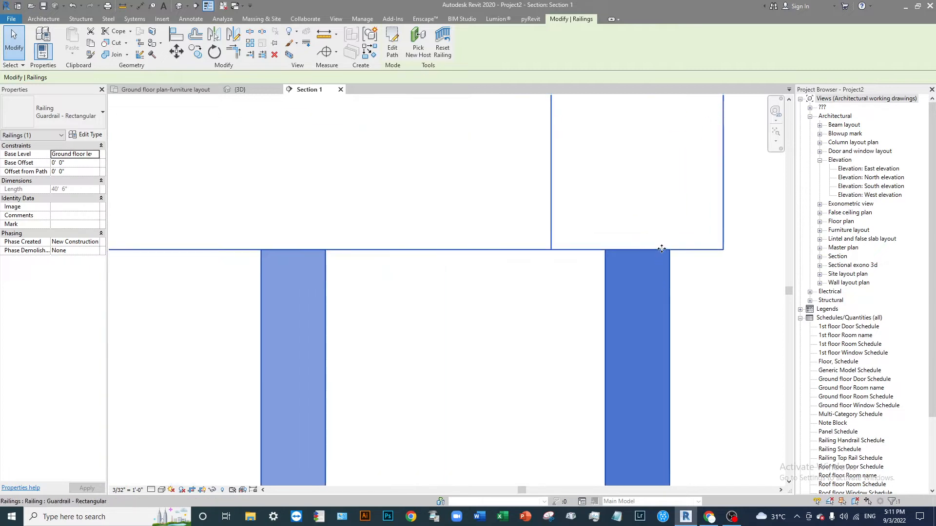
pyautogui.scroll(-1, 620, 218)
pyautogui.scroll(1, 625, 212)
pyautogui.moveTo(635, 287); pyautogui.dragTo(619, 265, button='middle')
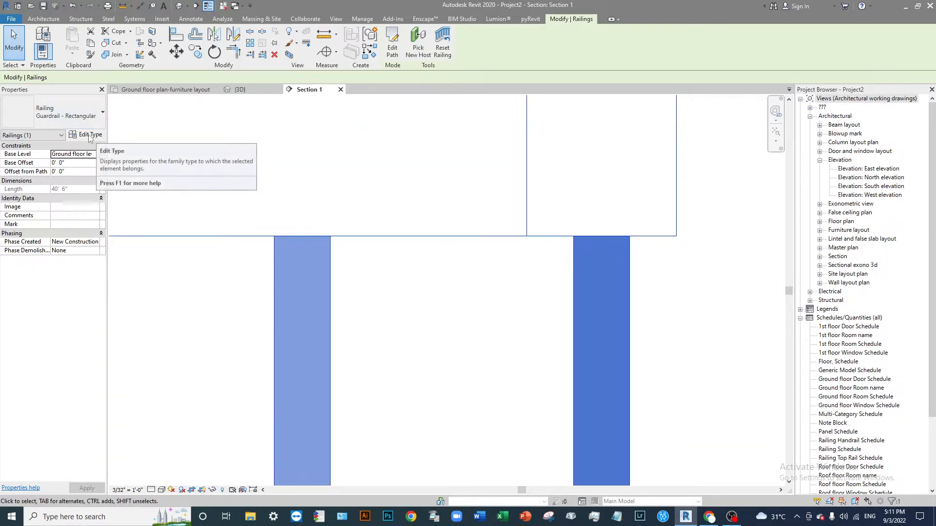
pyautogui.click(327, 39)
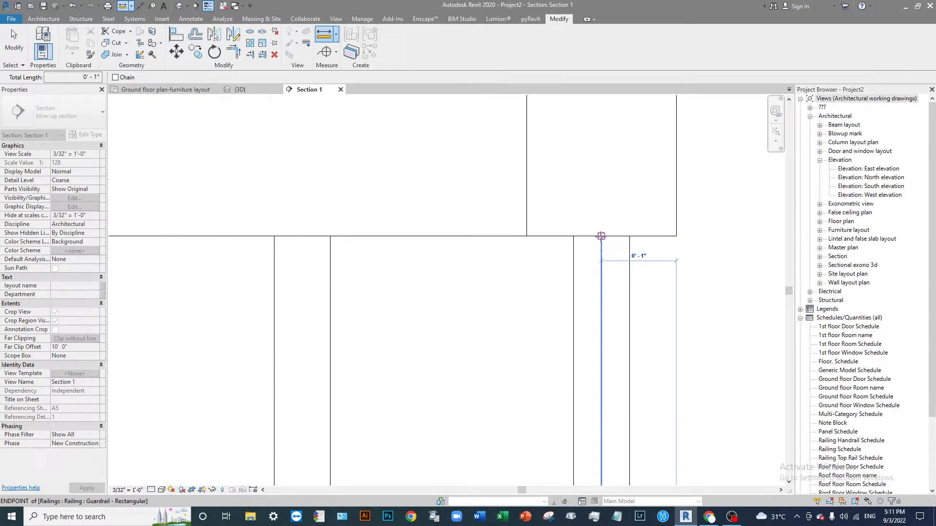
pyautogui.click(596, 236)
pyautogui.scroll(-3, 585, 234)
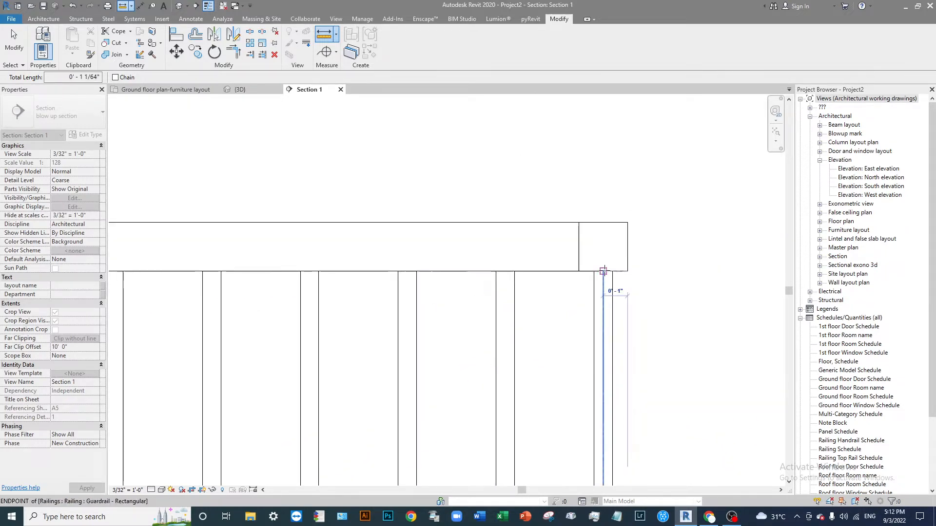
pyautogui.press('Escape')
pyautogui.press('Escape')
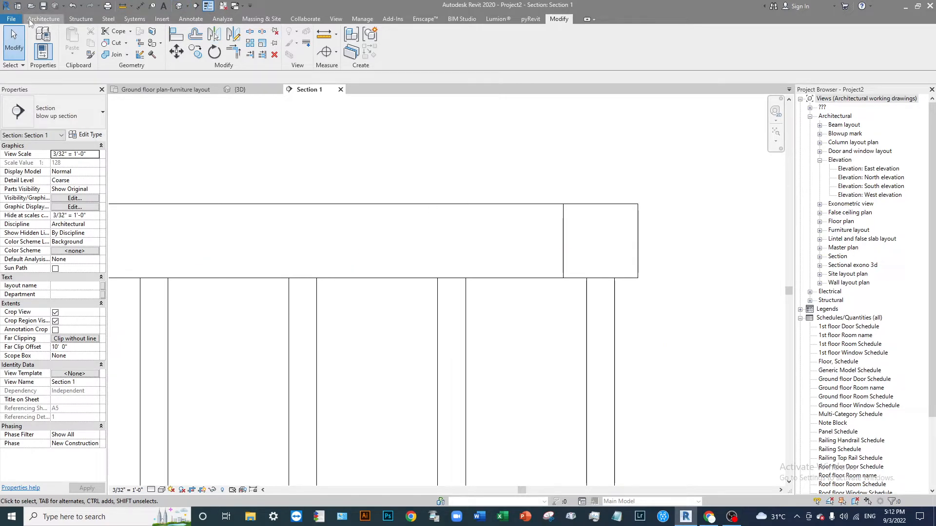
# - Check the end baluster's centring with a trial vertical detail line from the midpoint of the top rail's upper edge to the baluster
pyautogui.click(191, 18)
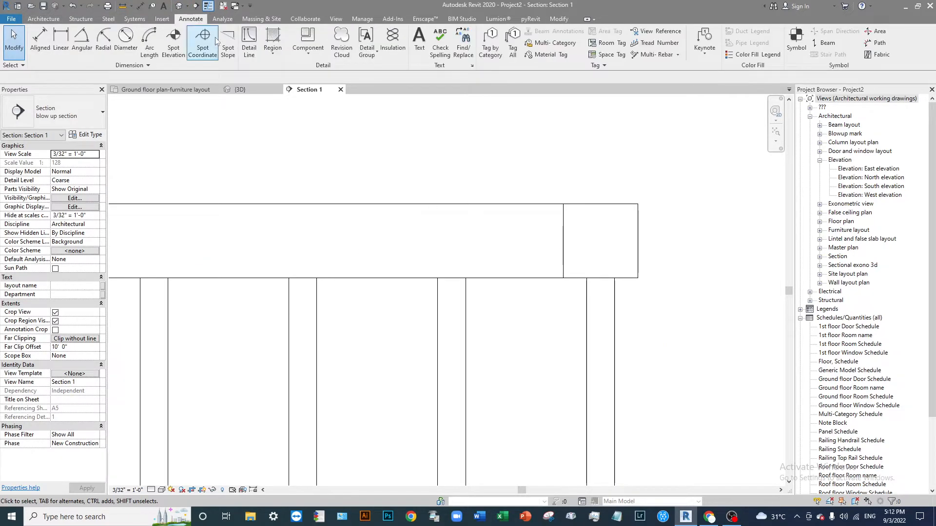
pyautogui.click(249, 42)
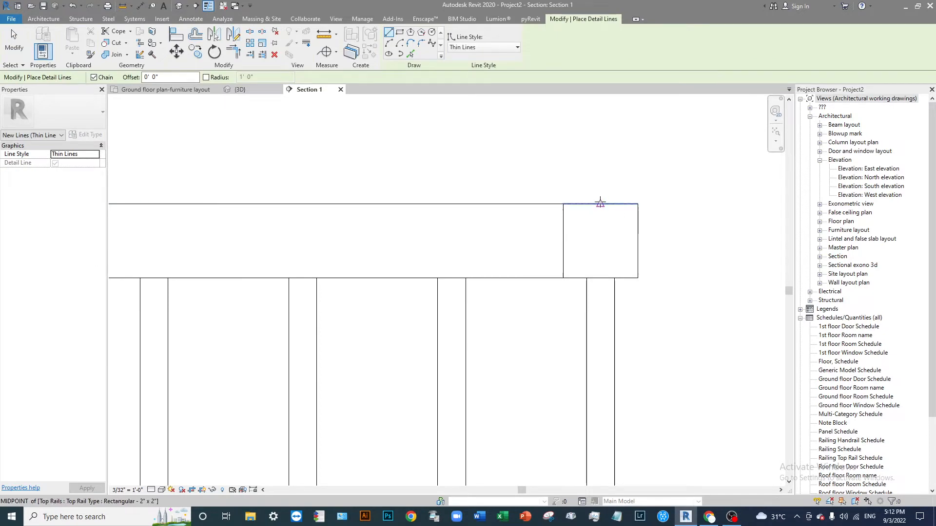
pyautogui.click(600, 203)
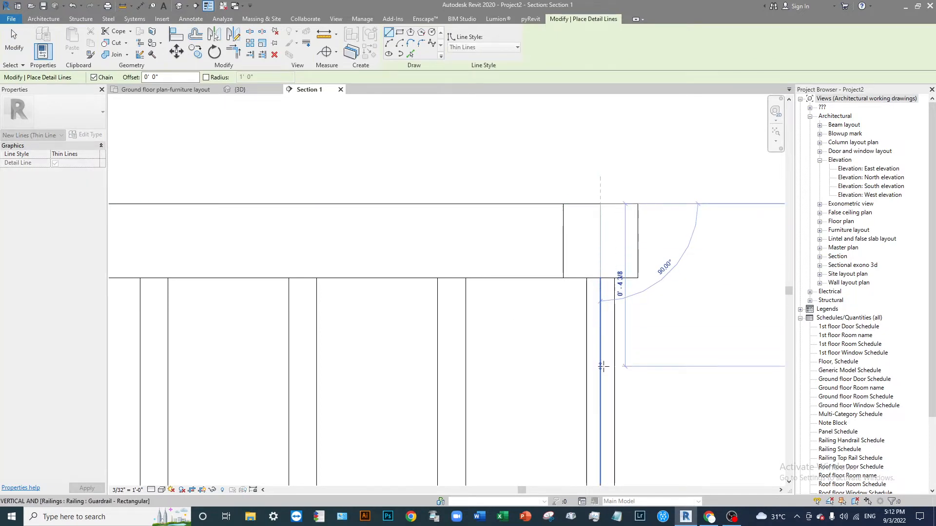
pyautogui.scroll(3, 600, 281)
pyautogui.scroll(4, 599, 274)
pyautogui.moveTo(594, 317); pyautogui.dragTo(588, 304, button='middle')
pyautogui.scroll(-5, 579, 307)
pyautogui.scroll(-5, 580, 306)
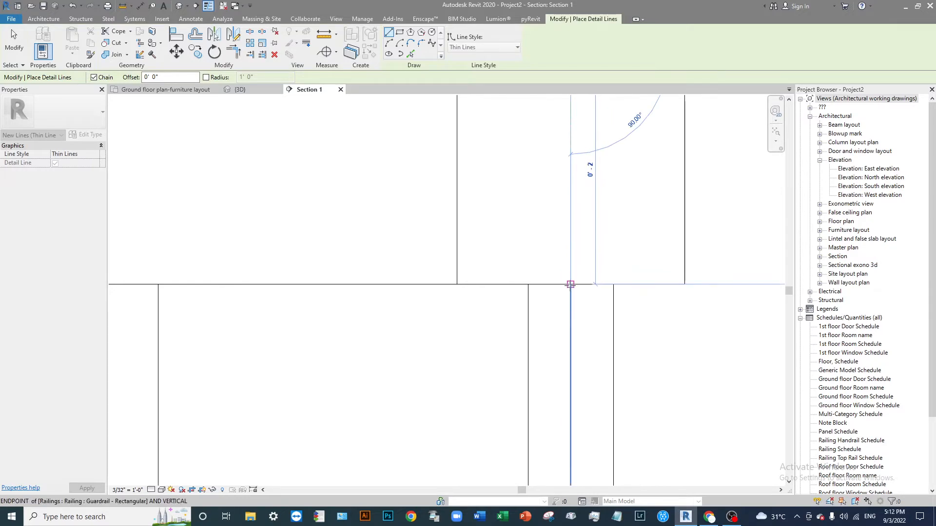
pyautogui.scroll(-3, 570, 284)
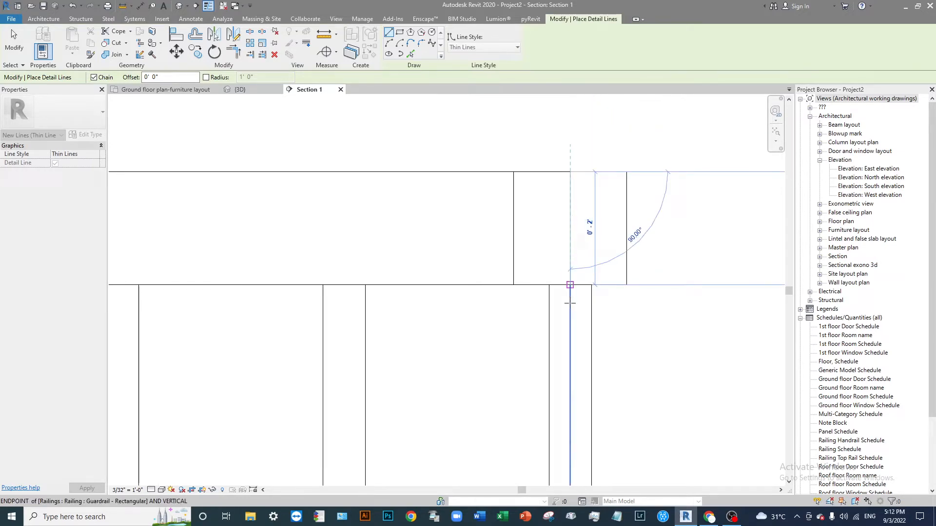
pyautogui.press('Escape')
# - Check the gaps between the end baluster's sides and the top rail's edges with trial detail lines
pyautogui.click(591, 285)
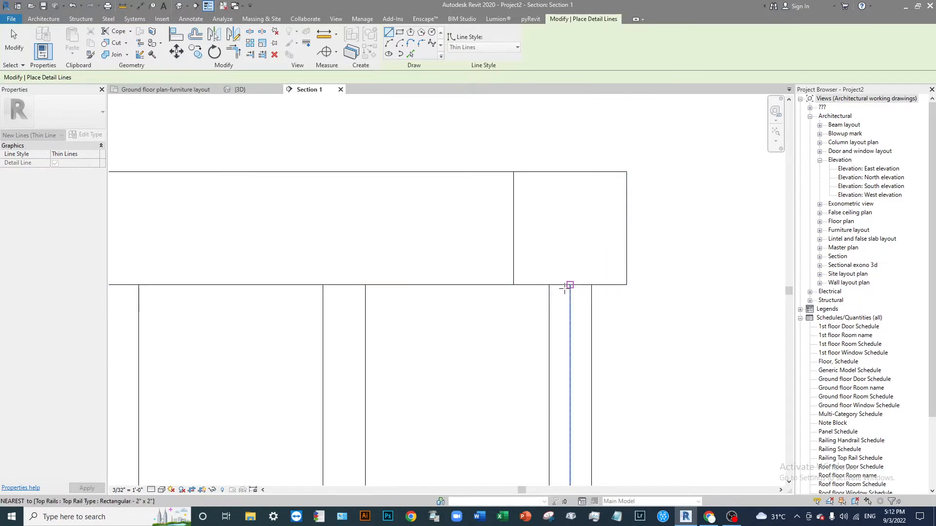
pyautogui.click(549, 284)
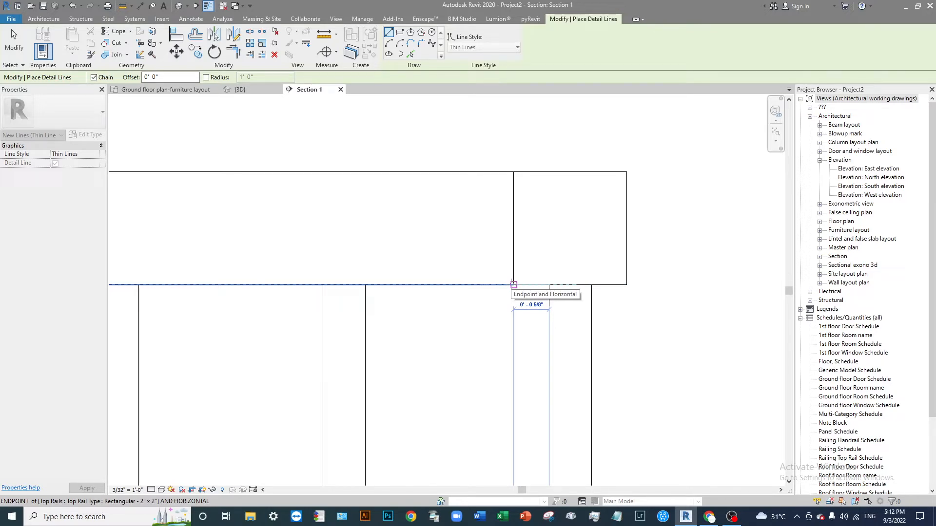
pyautogui.press('Escape')
pyautogui.press('Escape')
# - Examine how the balusters sit beneath the top rail, both close up and across the whole railing in the section
pyautogui.scroll(-4, 649, 259)
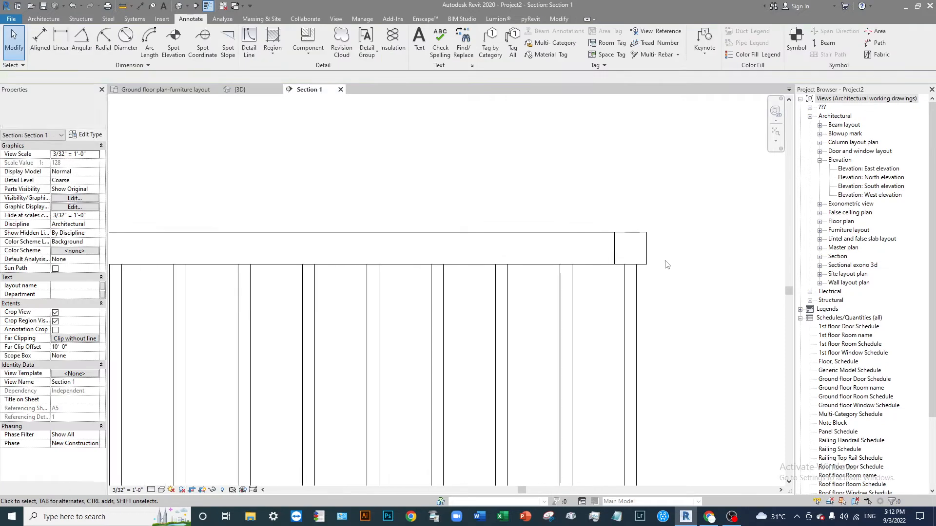
pyautogui.scroll(3, 654, 255)
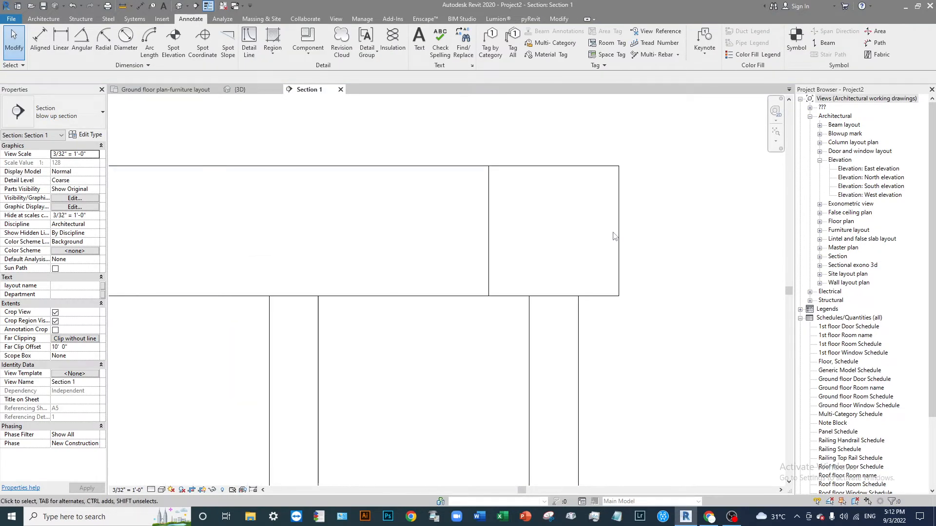
pyautogui.scroll(-4, 575, 273)
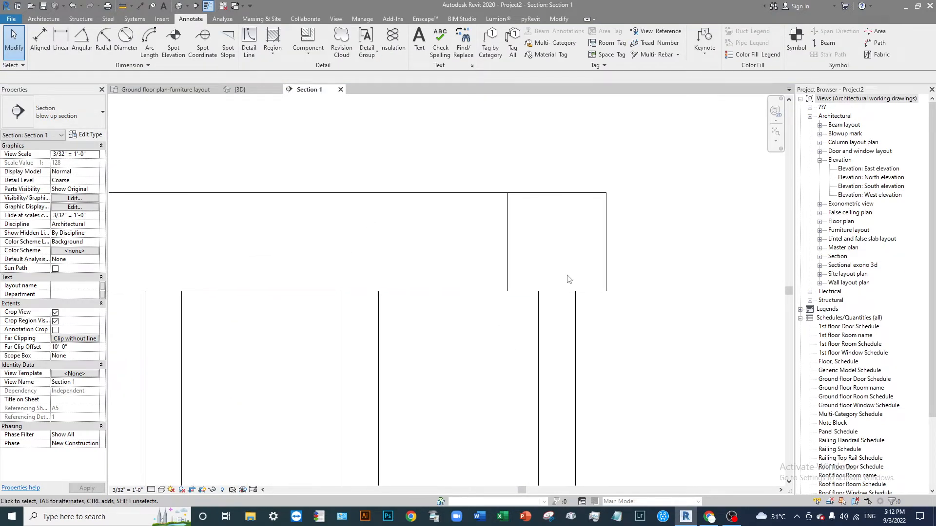
pyautogui.scroll(-1, 575, 287)
pyautogui.scroll(-3, 575, 287)
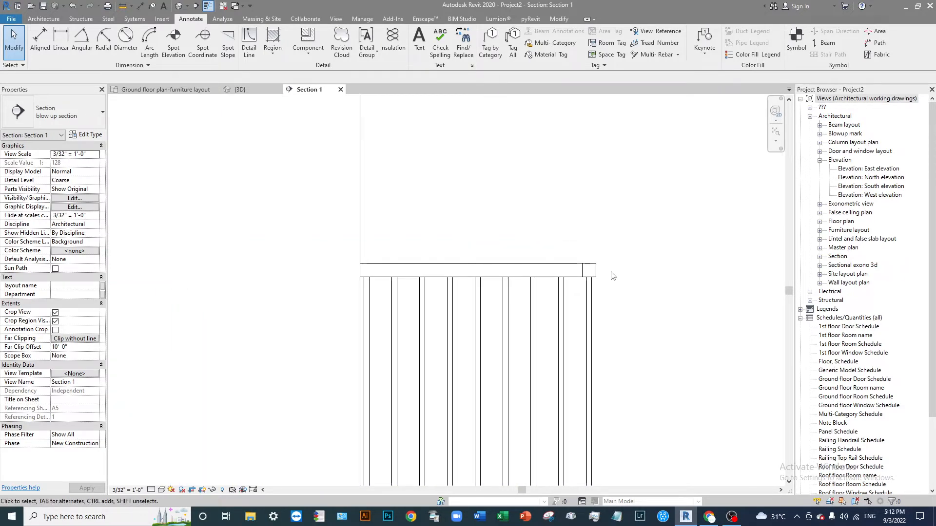
pyautogui.scroll(-2, 611, 273)
pyautogui.scroll(1, 604, 330)
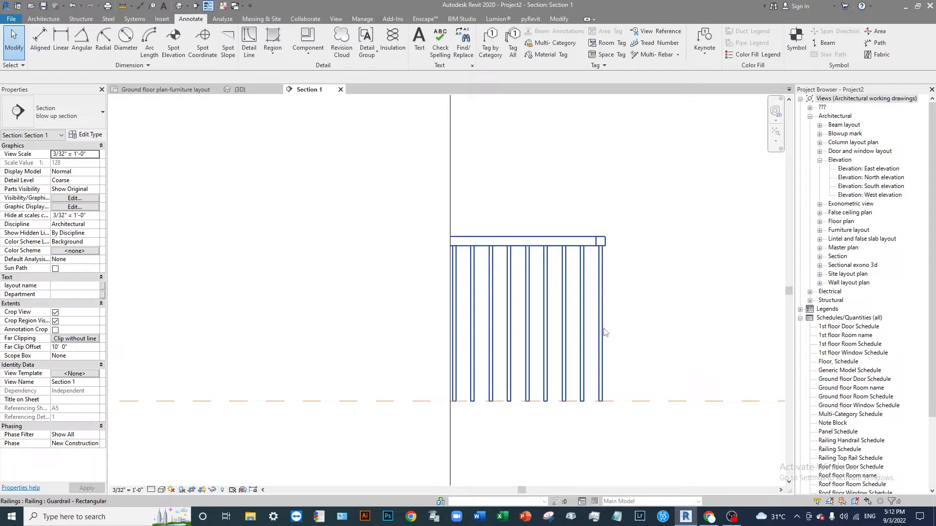
pyautogui.scroll(1, 622, 327)
pyautogui.moveTo(623, 326); pyautogui.dragTo(568, 291, button='middle')
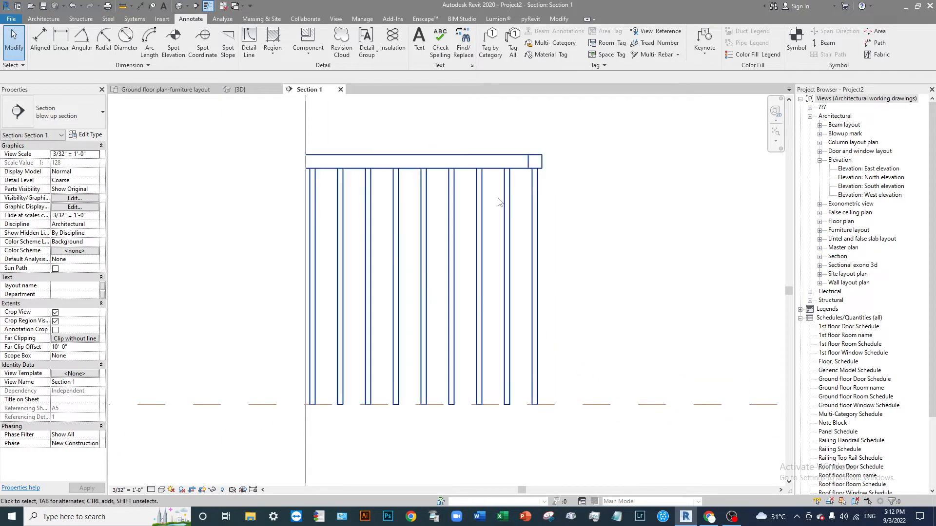
# - Open the rectangular guardrail's non-continuous rail structure from its type properties and insert a new rail
pyautogui.moveTo(569, 253); pyautogui.dragTo(620, 292, button='middle')
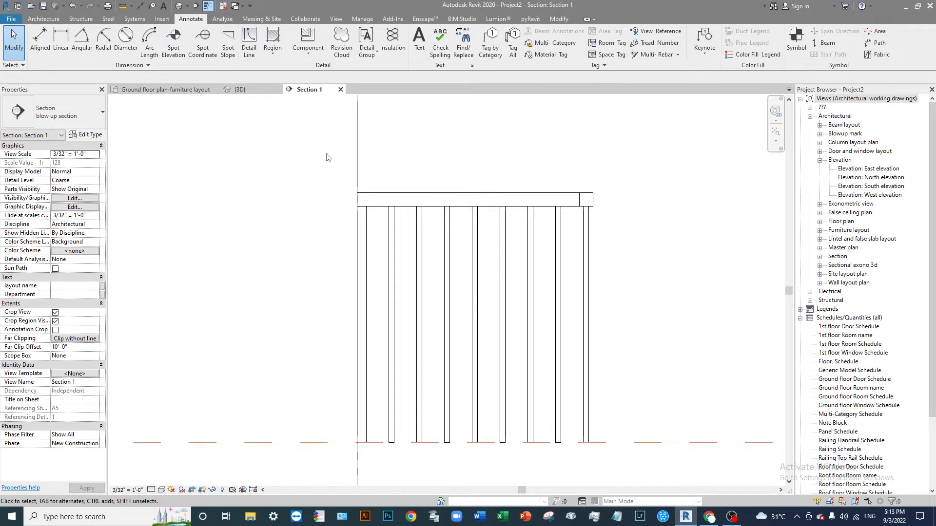
pyautogui.click(502, 217)
pyautogui.moveTo(293, 355); pyautogui.dragTo(407, 347, button='middle')
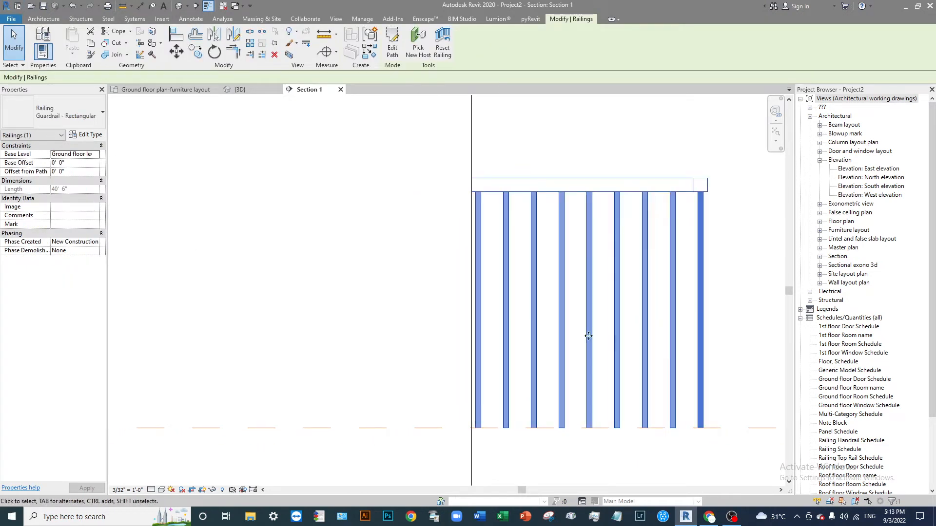
pyautogui.click(92, 136)
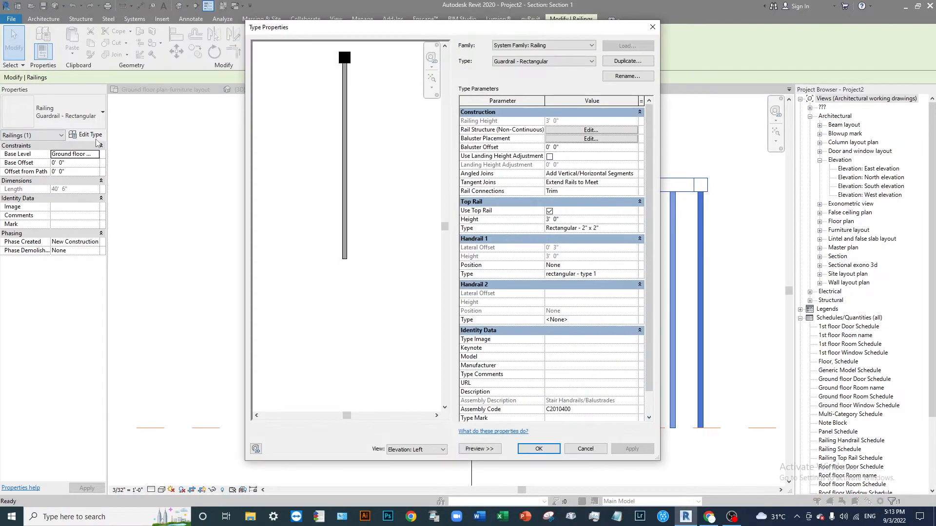
pyautogui.click(591, 131)
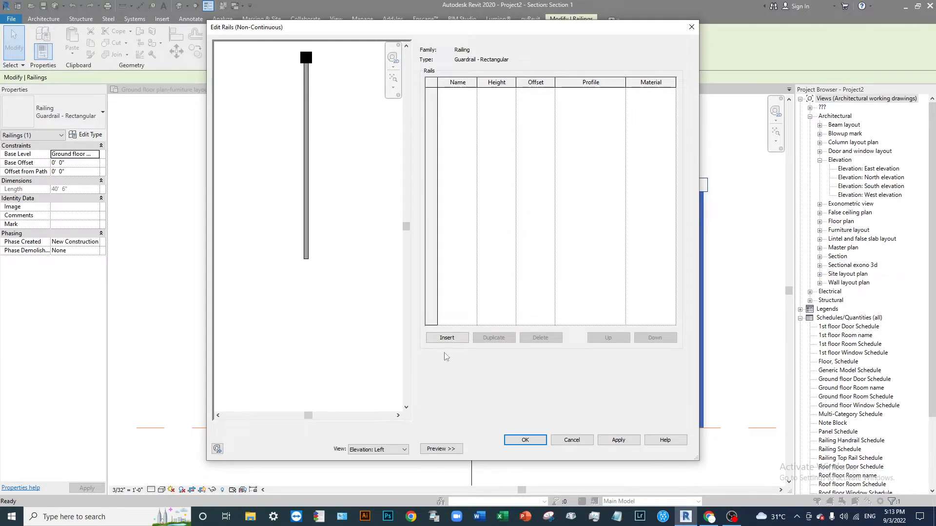
pyautogui.click(446, 339)
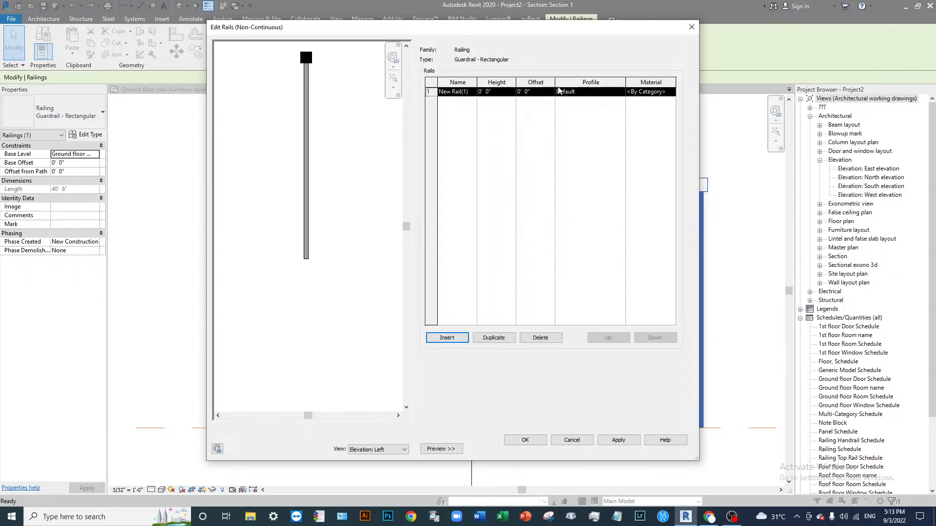
# - Assign the Square Handrail : 1/4" profile to the new rail
pyautogui.click(601, 93)
pyautogui.click(621, 92)
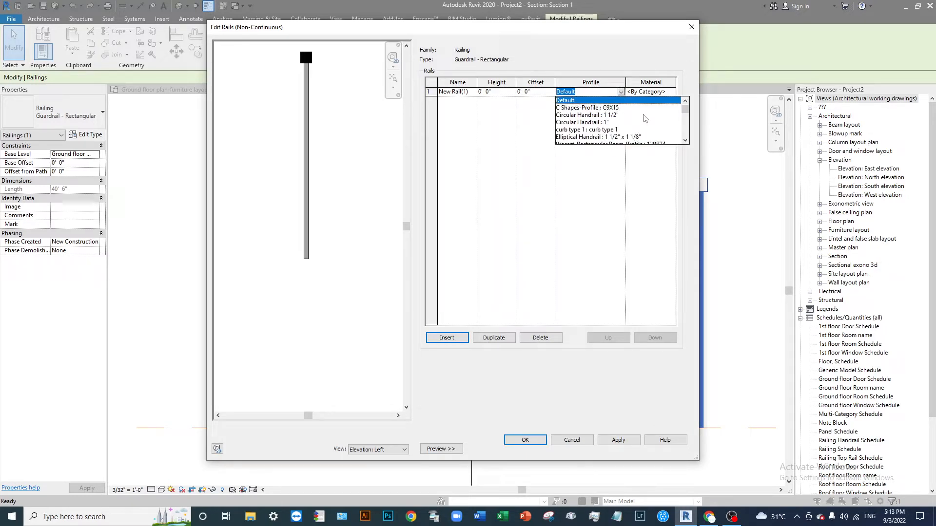
pyautogui.scroll(-1, 645, 119)
pyautogui.scroll(1, 595, 115)
pyautogui.scroll(-1, 595, 115)
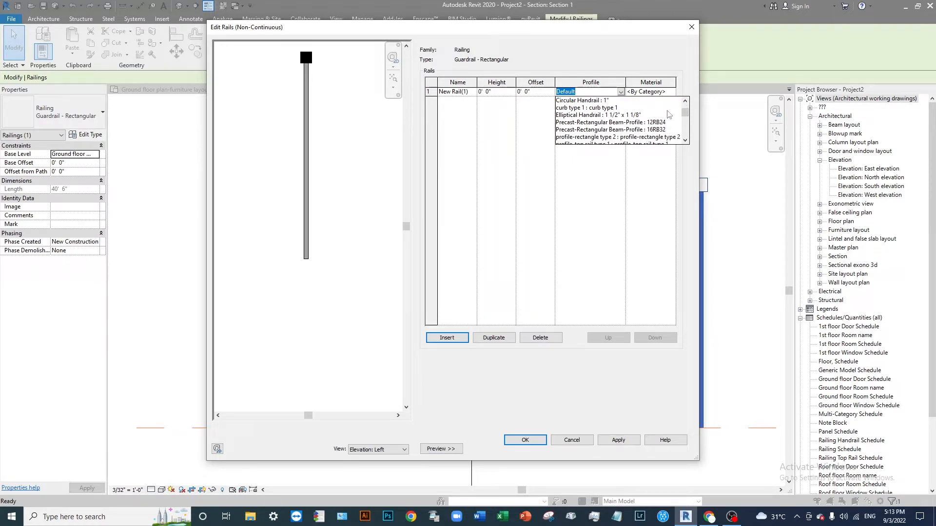
pyautogui.scroll(1, 668, 113)
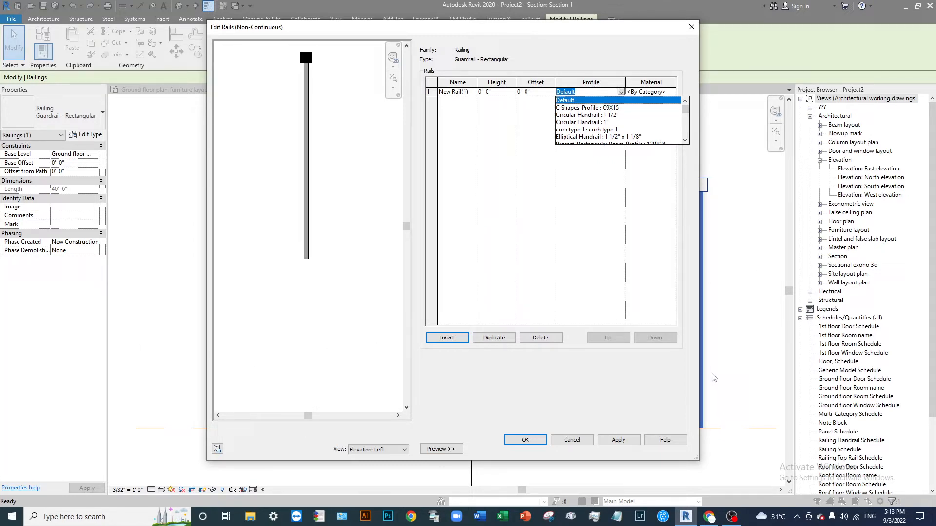
pyautogui.scroll(-1, 629, 137)
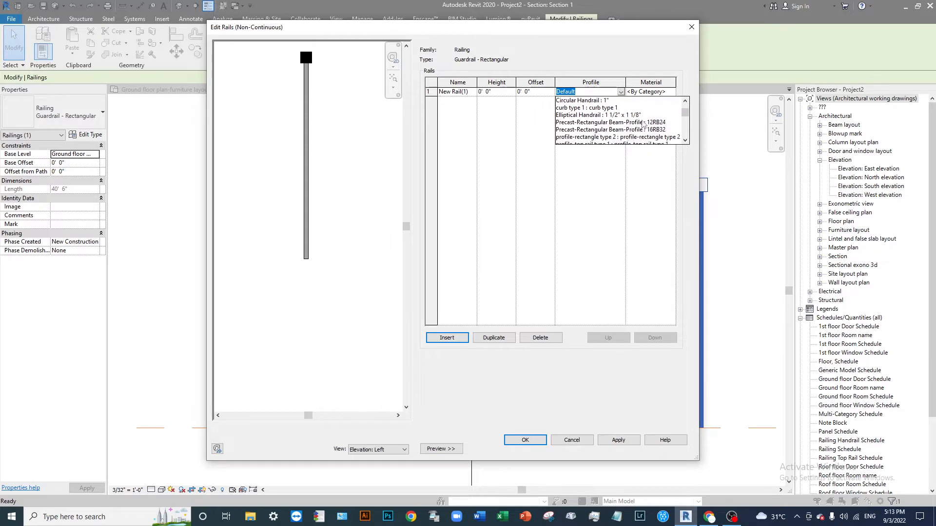
pyautogui.scroll(-1, 643, 126)
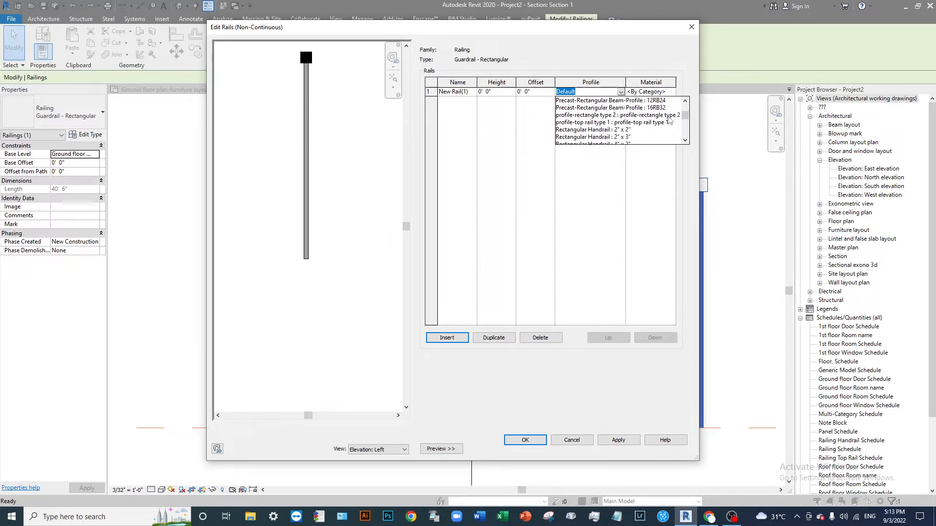
pyautogui.scroll(-1, 657, 126)
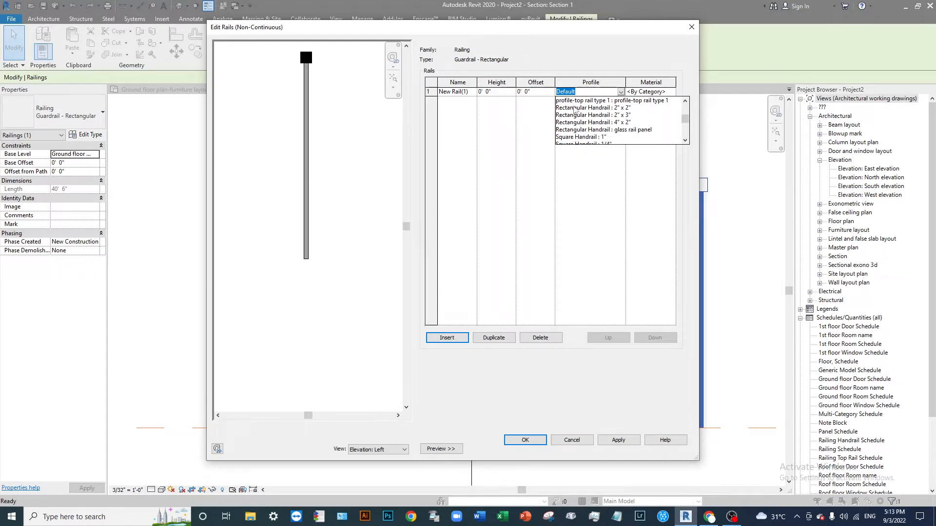
pyautogui.scroll(-1, 624, 134)
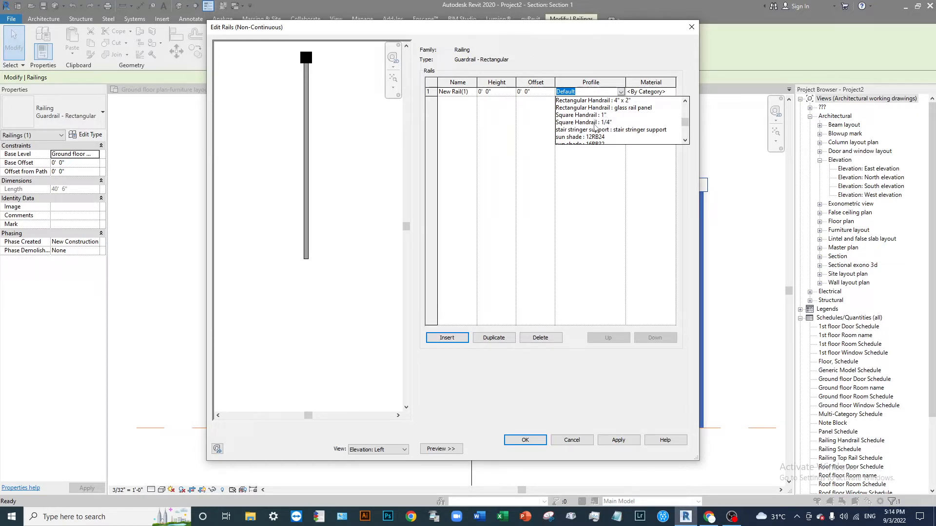
pyautogui.click(595, 123)
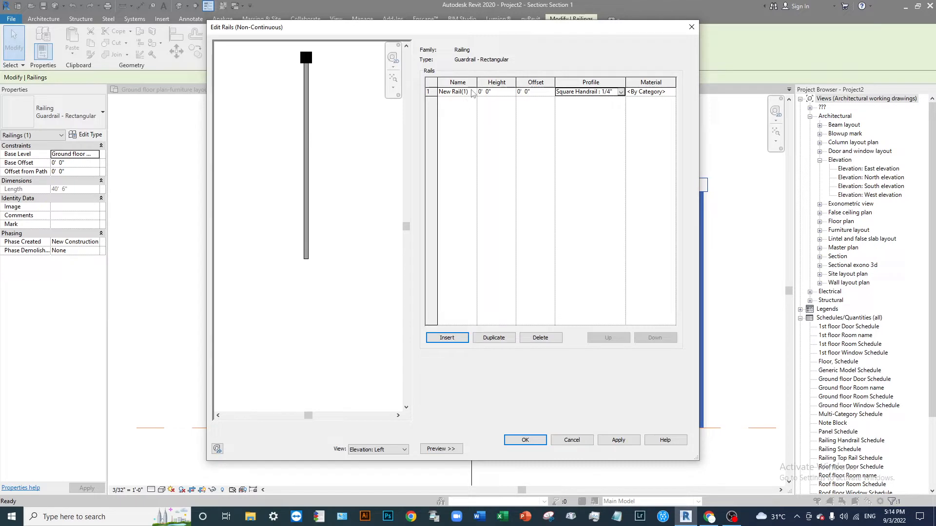
# - Apply the new rail and examine its size and position at the baluster's base in the preview
pyautogui.click(621, 93)
pyautogui.click(621, 92)
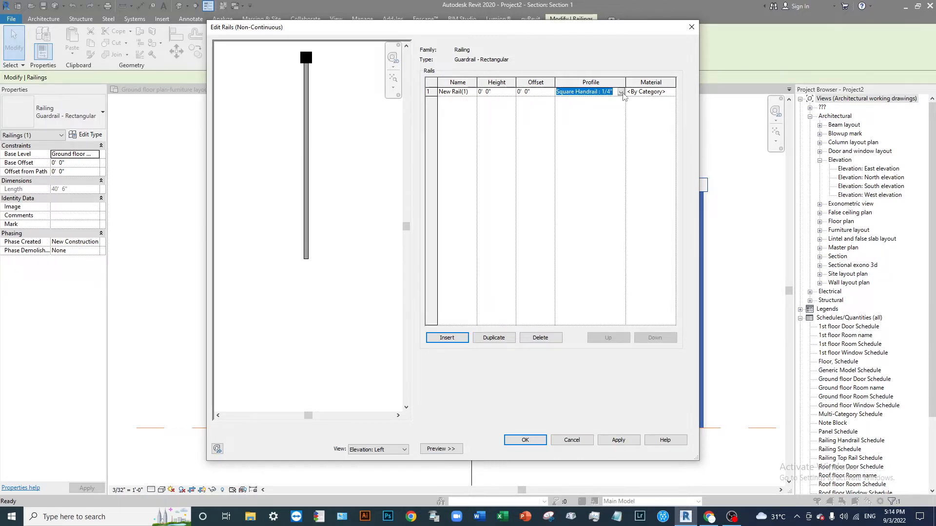
pyautogui.click(621, 93)
pyautogui.click(621, 93)
pyautogui.click(430, 92)
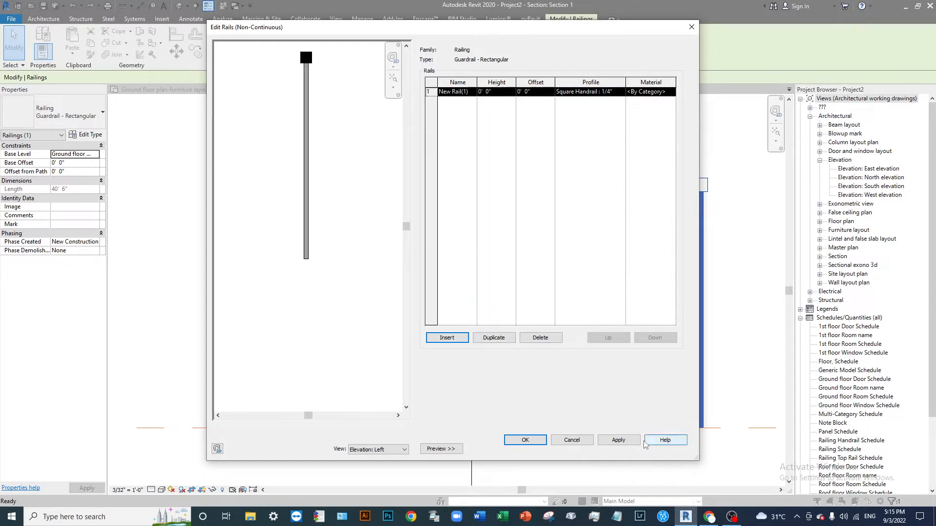
pyautogui.click(618, 440)
pyautogui.scroll(5, 299, 253)
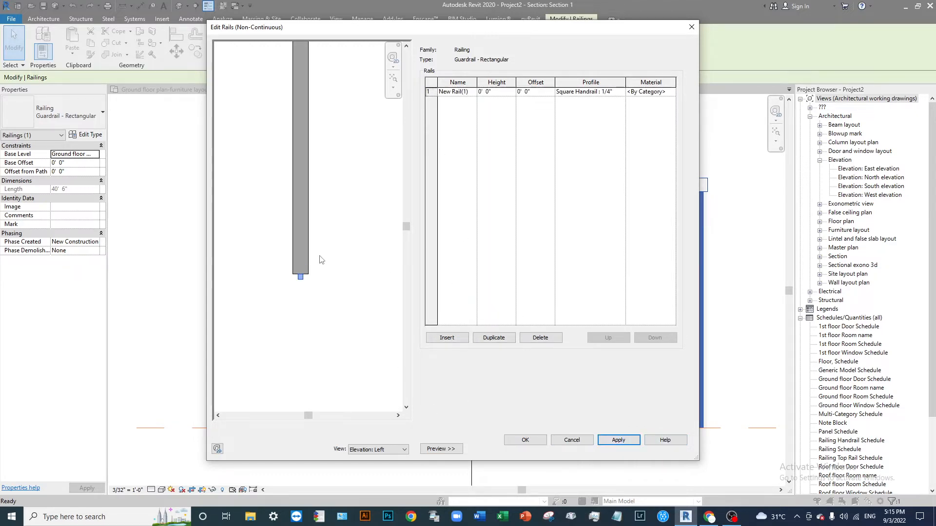
pyautogui.scroll(2, 342, 326)
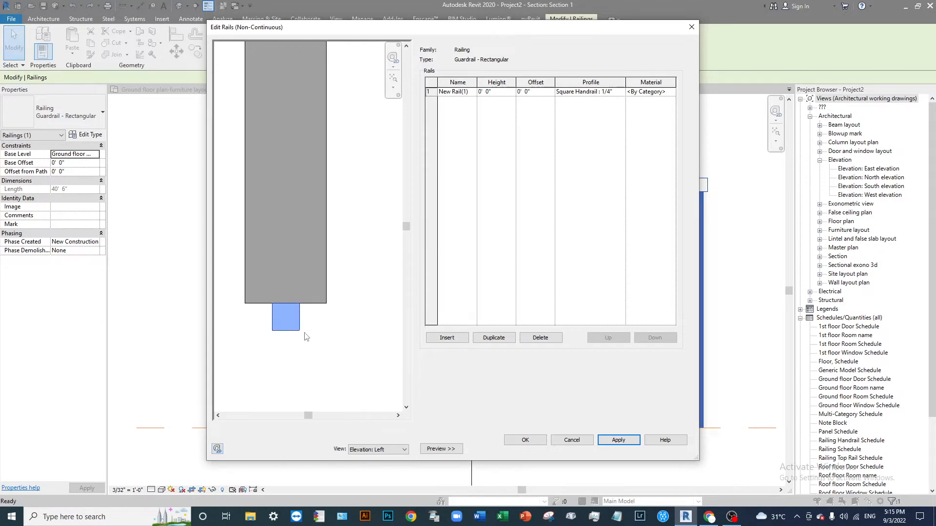
pyautogui.scroll(-4, 333, 324)
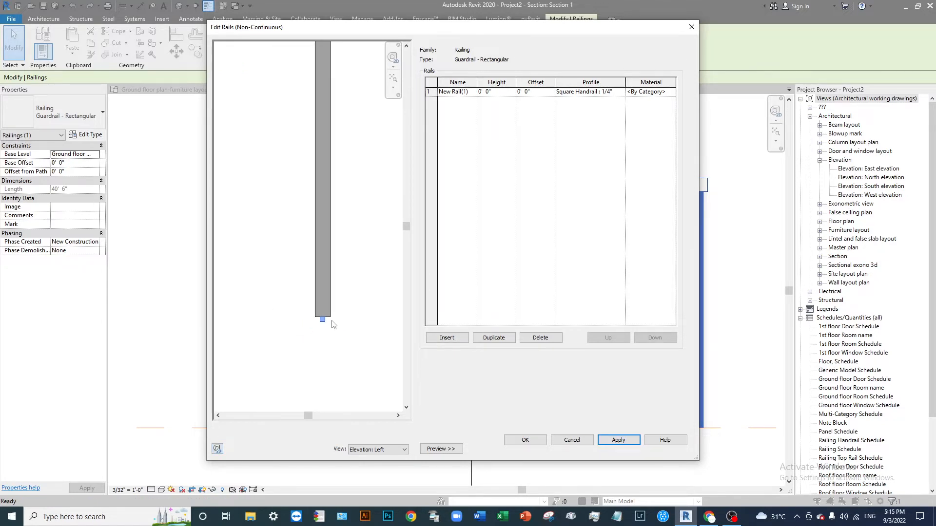
pyautogui.scroll(2, 332, 322)
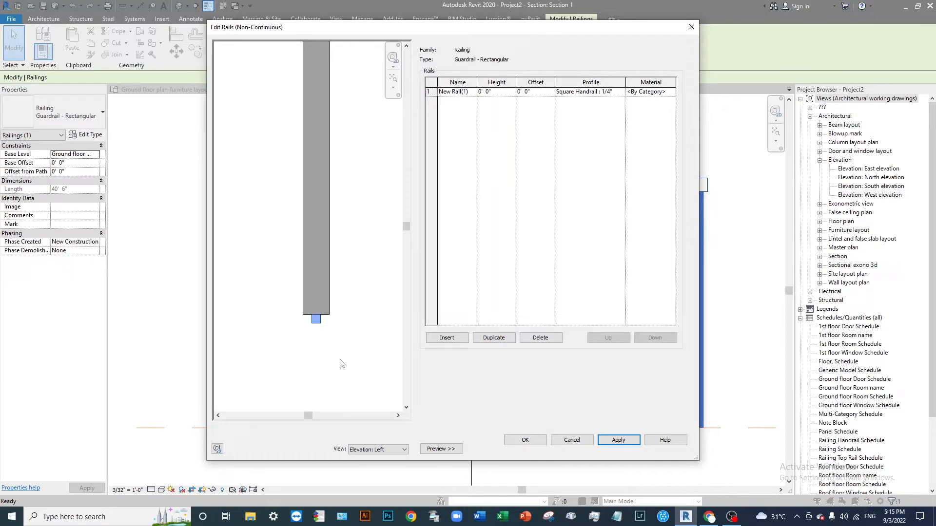
pyautogui.scroll(-3, 342, 363)
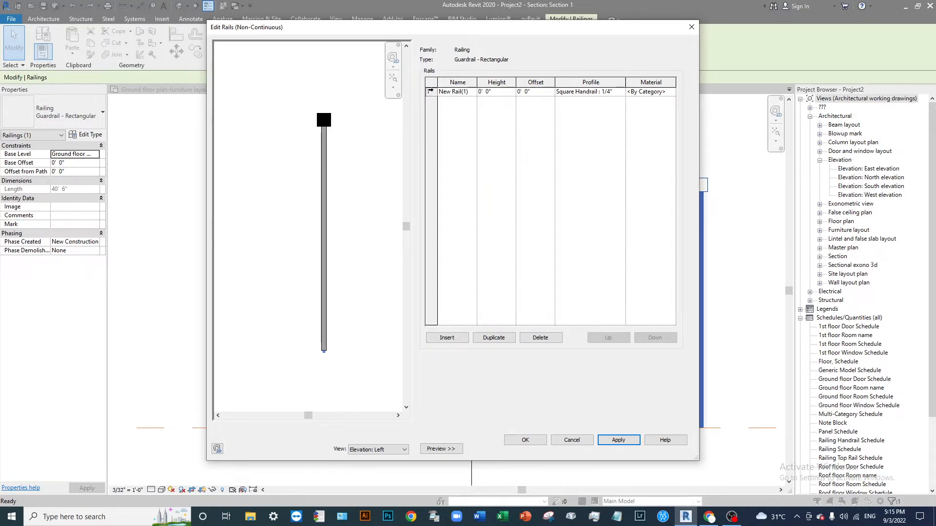
# - Set the first rail's height to 6" and apply the change
pyautogui.click(429, 91)
pyautogui.click(504, 92)
pyautogui.write('6')
pyautogui.press('Tab')
pyautogui.click(632, 440)
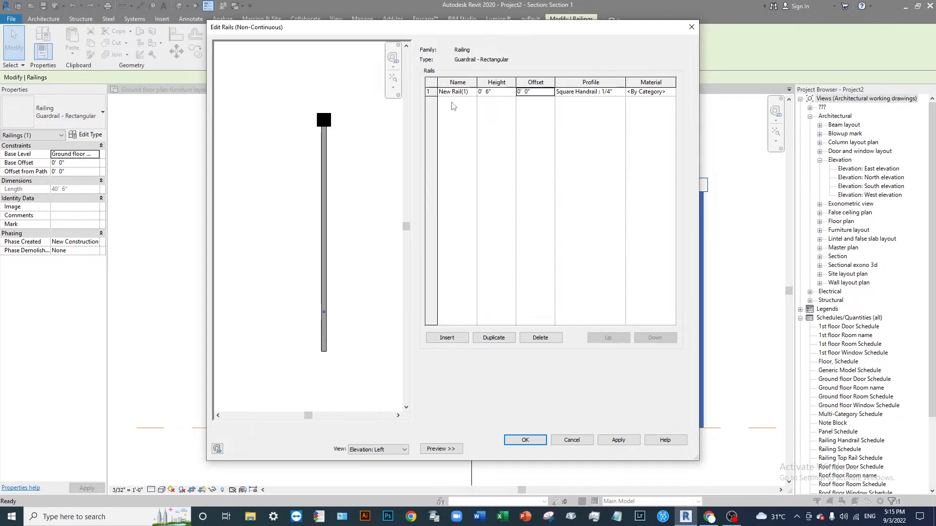
# - Duplicate the 6" high rail, set the copy's height to 9" and apply the change
pyautogui.click(427, 92)
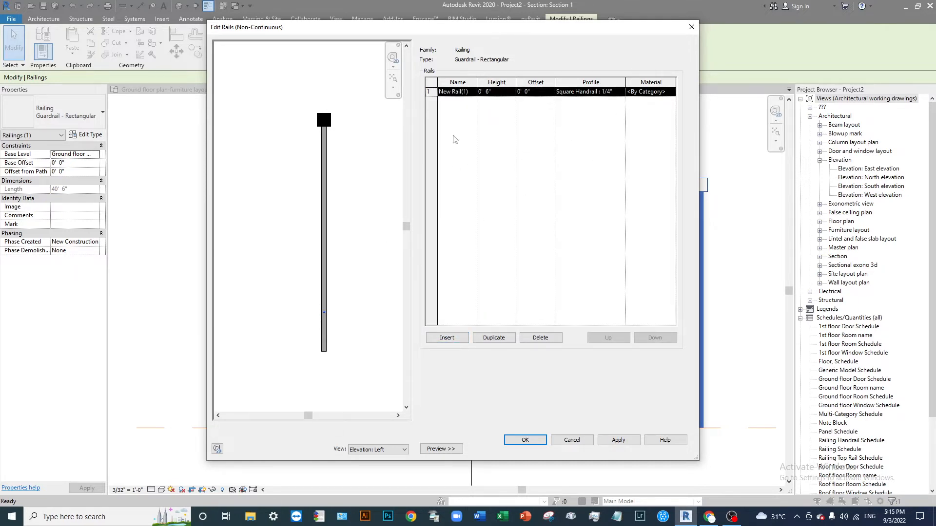
pyautogui.click(493, 338)
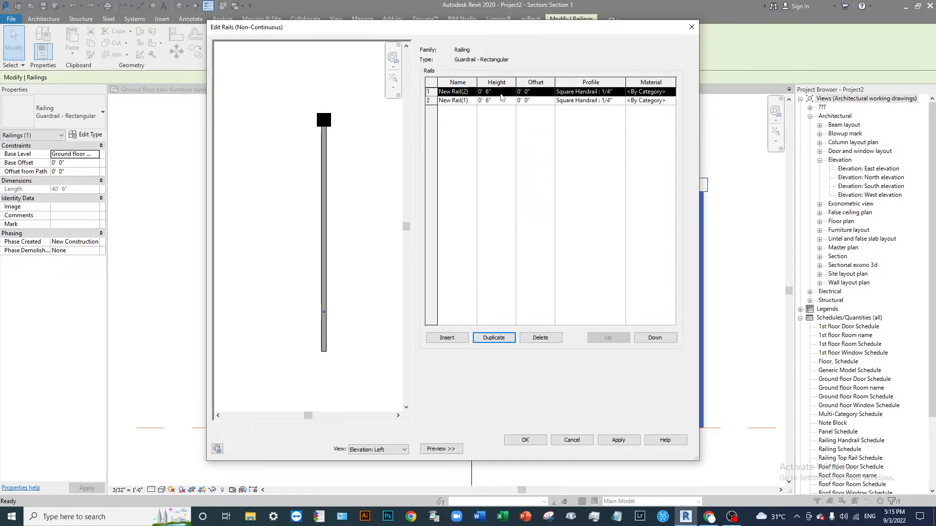
pyautogui.click(500, 94)
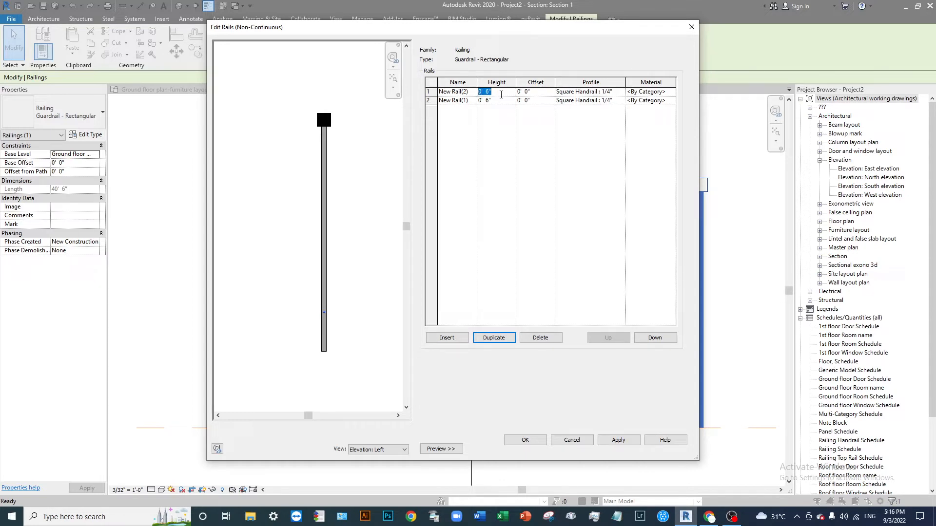
pyautogui.write('9"')
pyautogui.press('Tab')
pyautogui.click(618, 440)
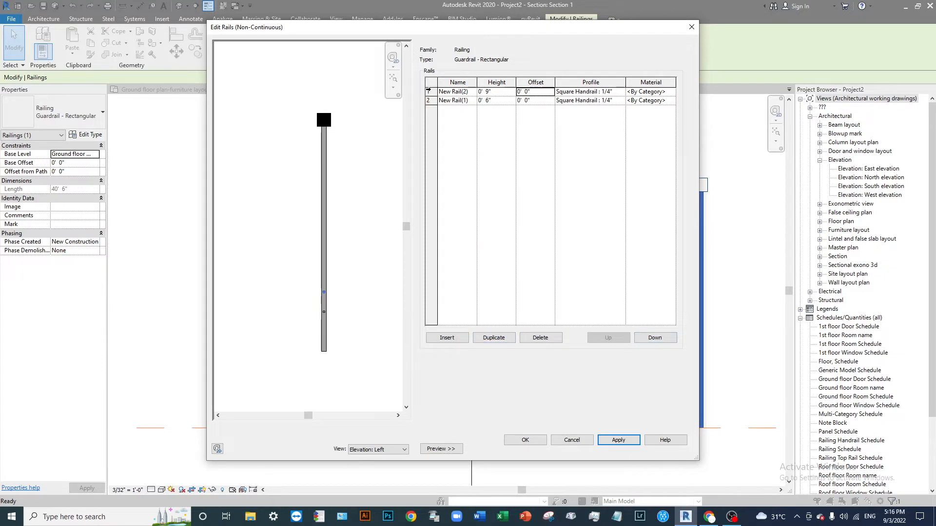
# - Duplicate the 9" high rail and set the copy's height to 12"
pyautogui.click(429, 90)
pyautogui.click(513, 338)
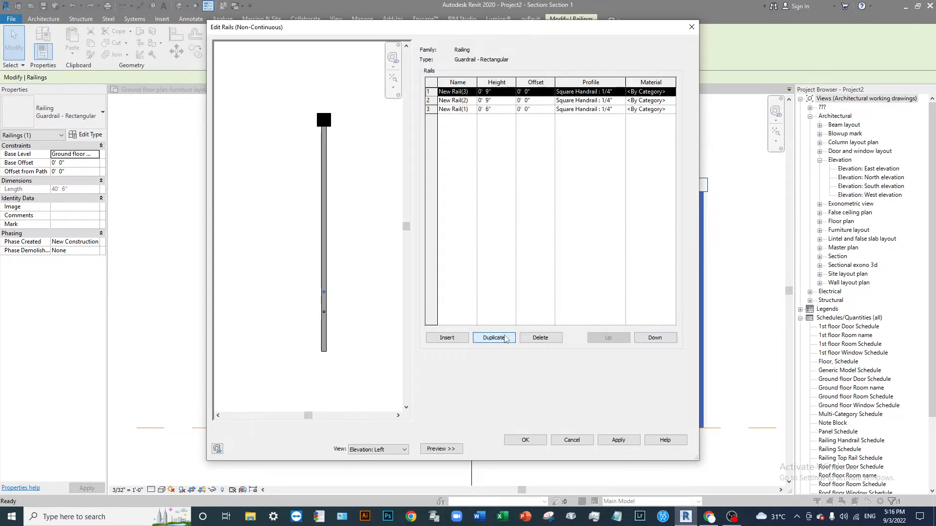
pyautogui.click(509, 92)
pyautogui.write('12')
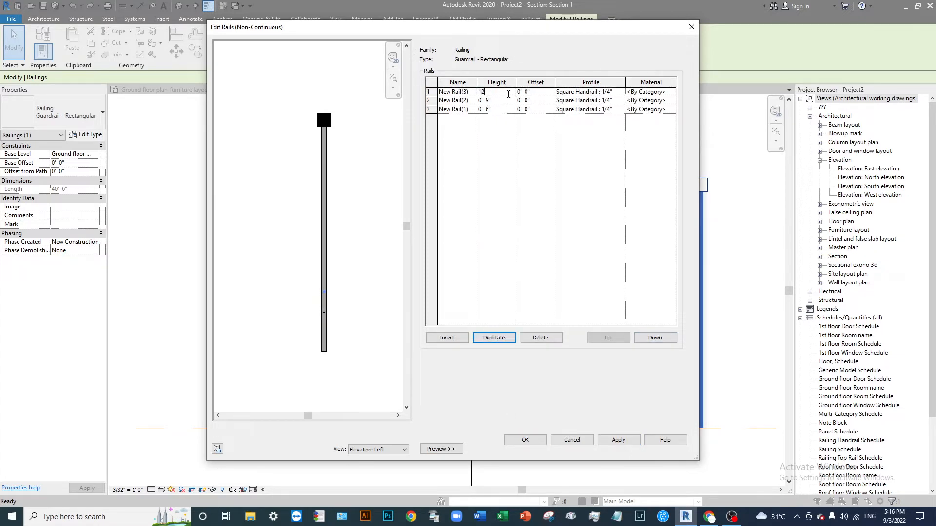
pyautogui.write('"')
pyautogui.press('Tab')
# - Duplicate the 12" high rail and set the copy's height to 15"
pyautogui.click(502, 339)
pyautogui.click(493, 338)
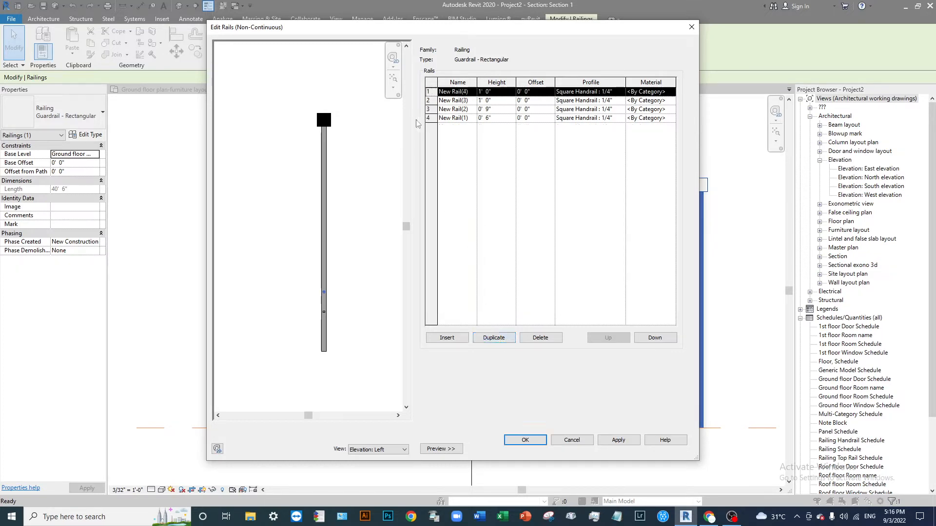
pyautogui.click(501, 92)
pyautogui.write('15"')
pyautogui.press('Tab')
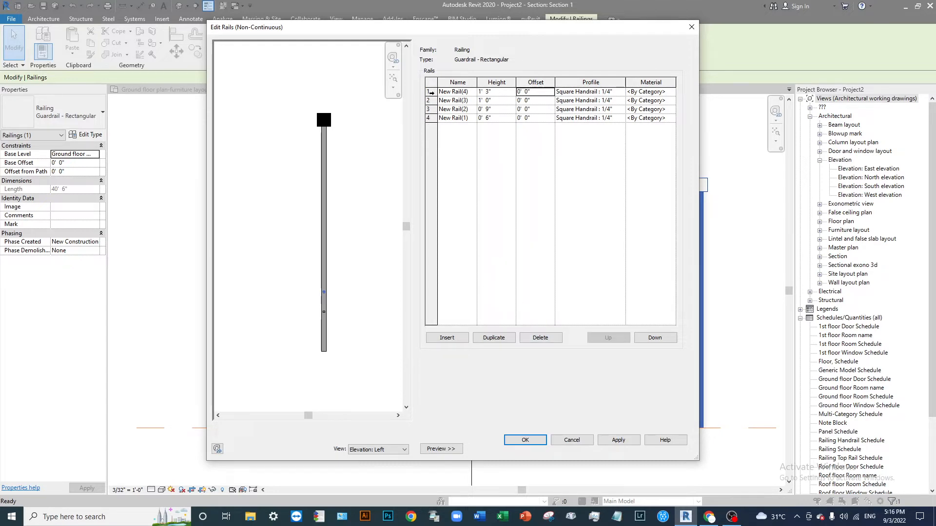
# - Duplicate the 15" high rail and set the copy's height to 1' 6"
pyautogui.click(494, 338)
pyautogui.click(502, 93)
pyautogui.write('1\' 6"')
pyautogui.press('Tab')
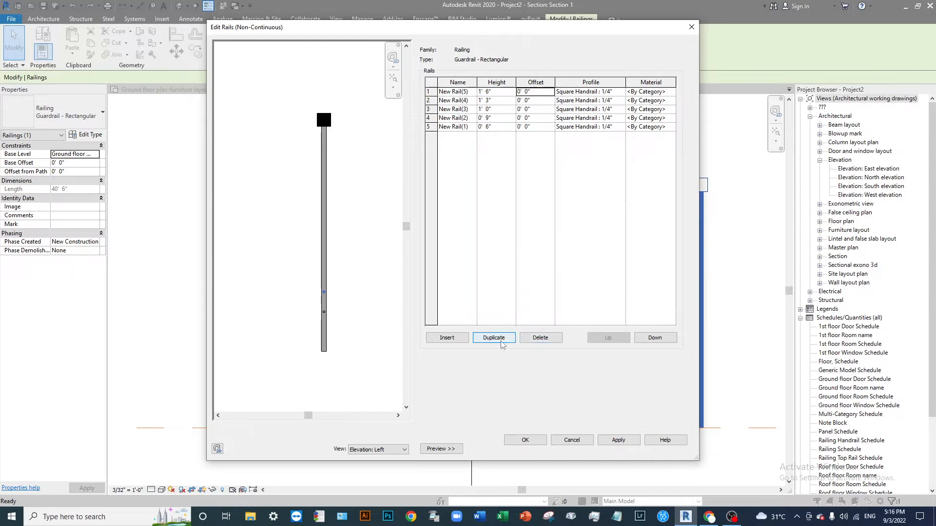
# - Duplicate the 1' 6" high rail, set the copy's height to 24" and apply the rails
pyautogui.click(428, 91)
pyautogui.click(493, 337)
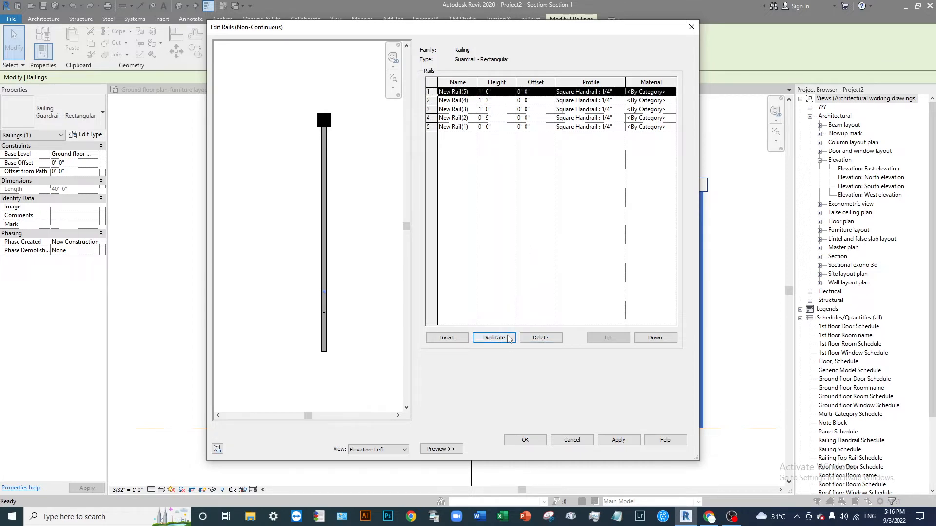
pyautogui.click(503, 93)
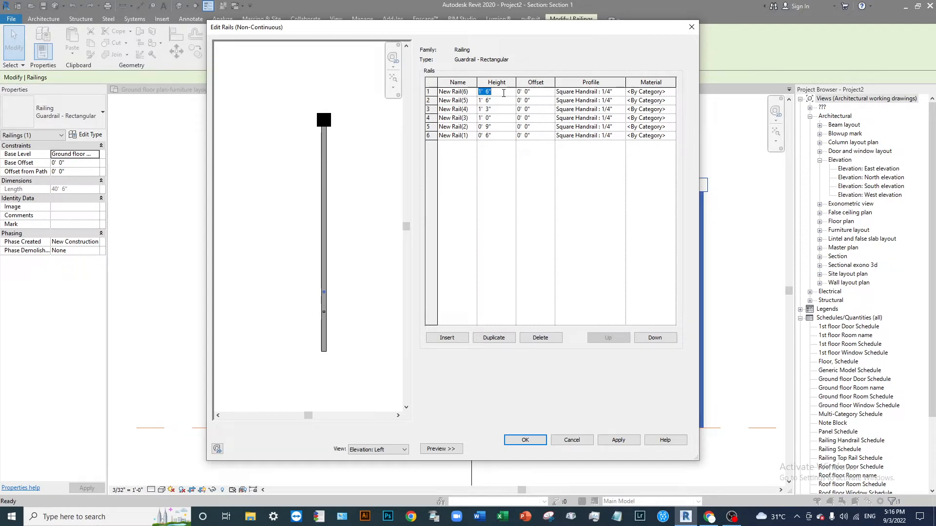
pyautogui.write('2')
pyautogui.write('4"')
pyautogui.press('Tab')
pyautogui.click(628, 442)
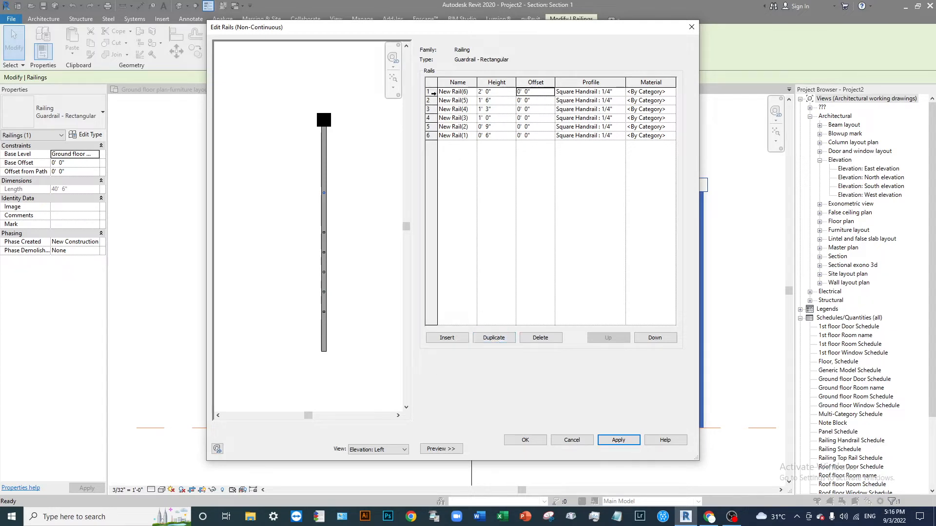
# - Duplicate the 2' 0" high rail, set the copy's height to 27", and apply and accept the rail structure
pyautogui.click(430, 91)
pyautogui.click(494, 337)
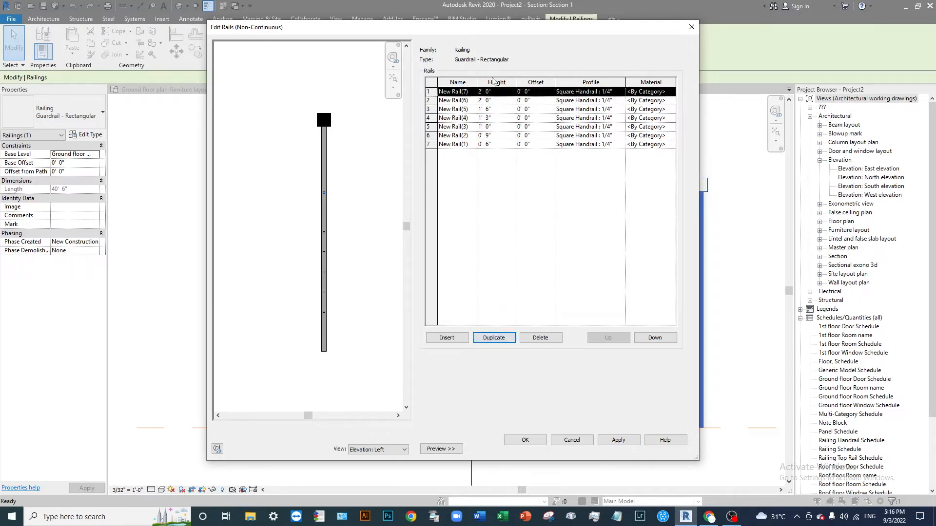
pyautogui.click(512, 92)
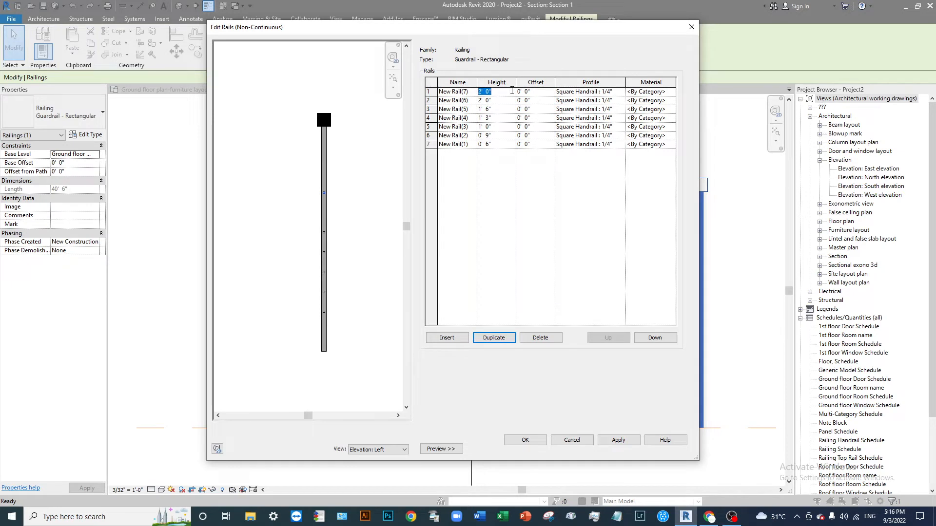
pyautogui.write('27')
pyautogui.press('Tab')
pyautogui.click(618, 440)
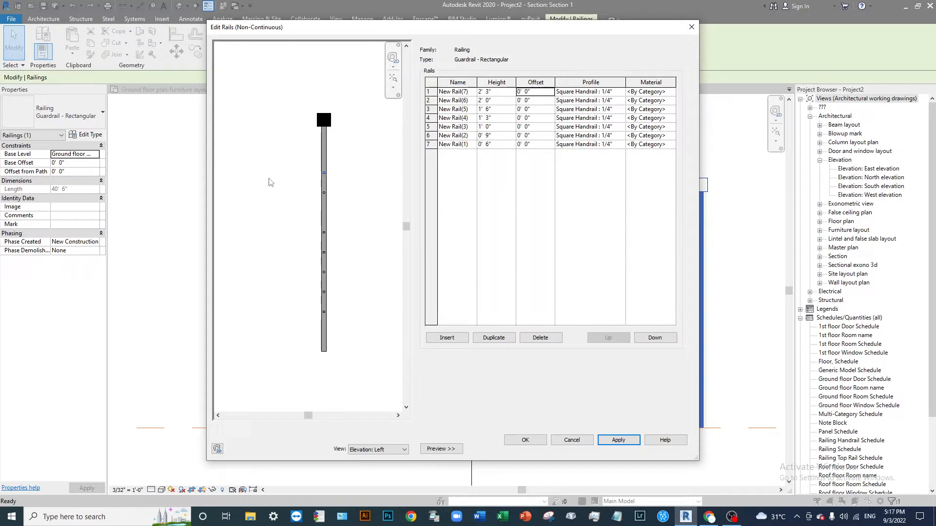
pyautogui.click(526, 441)
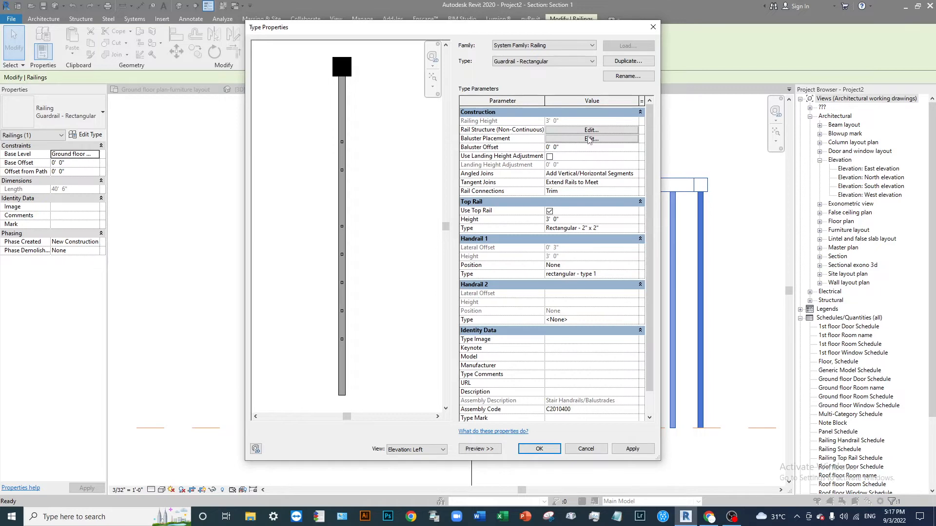
# - In the baluster placement, change the regular baluster's family to Baluster - Steel Flat Upright : 2" x 1/2"
pyautogui.click(590, 139)
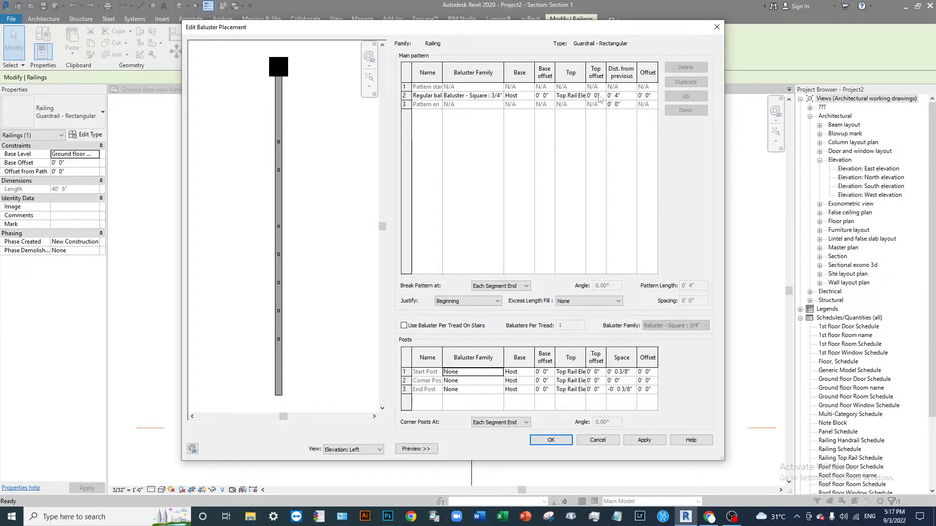
pyautogui.click(499, 96)
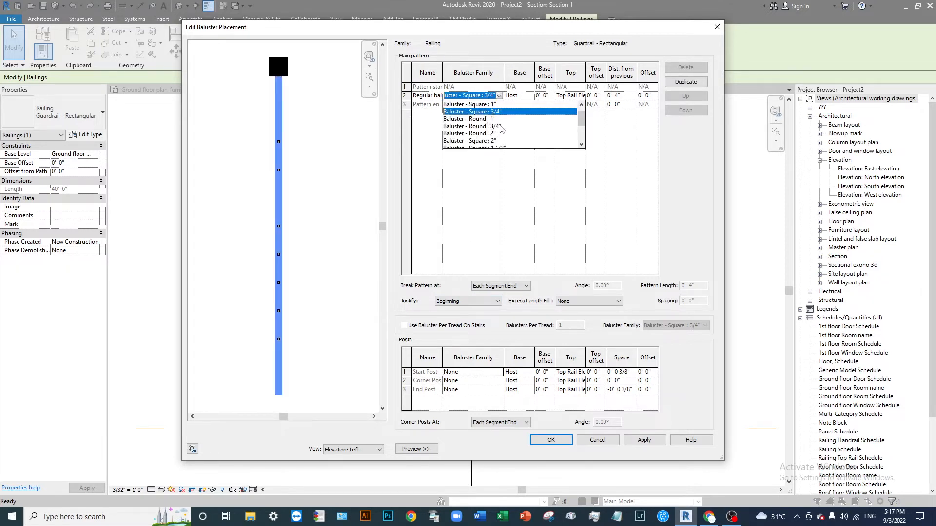
pyautogui.scroll(-2, 497, 128)
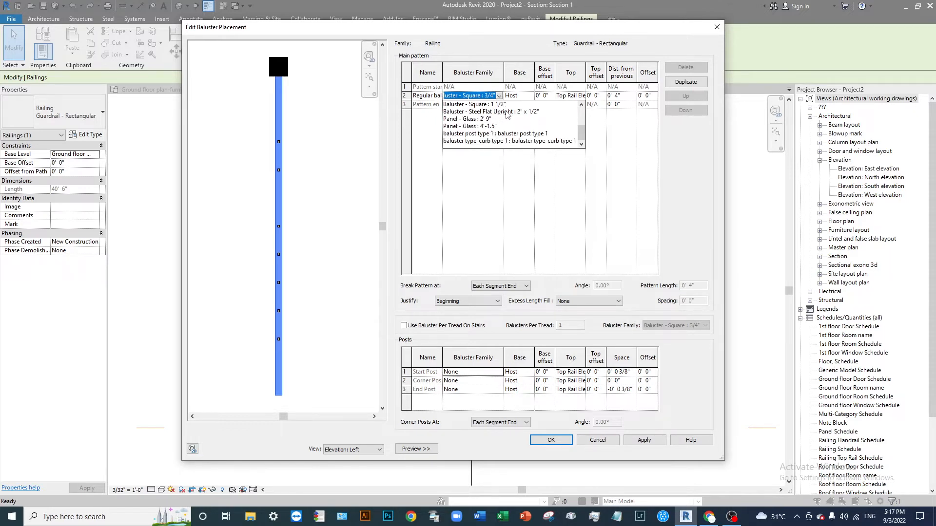
pyautogui.click(524, 113)
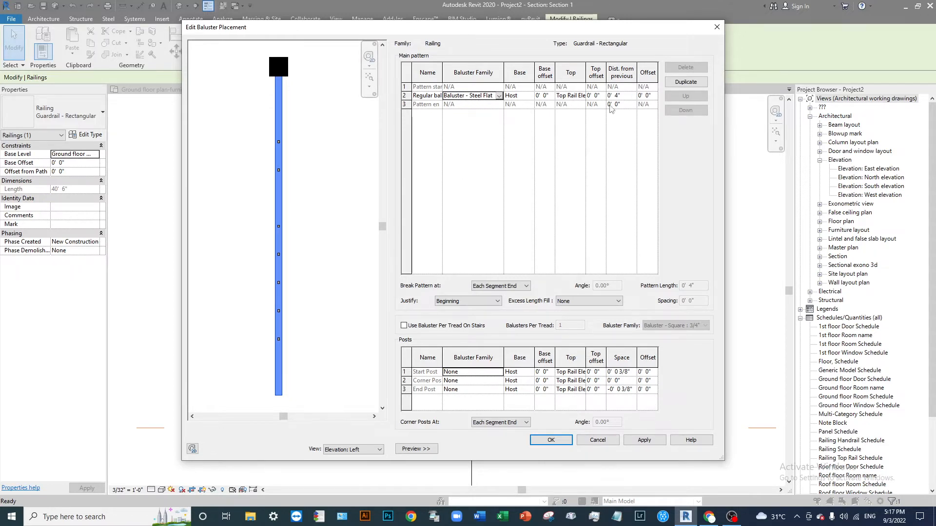
# - Set the distance from previous to 1' for both the regular baluster and the pattern end, and apply the railing type changes
pyautogui.click(630, 96)
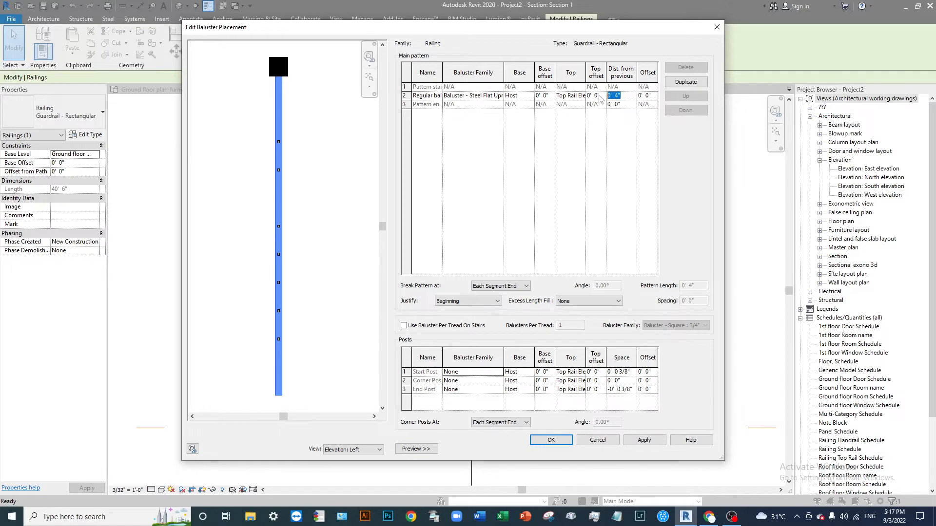
pyautogui.write('1')
pyautogui.press('Tab')
pyautogui.click(630, 105)
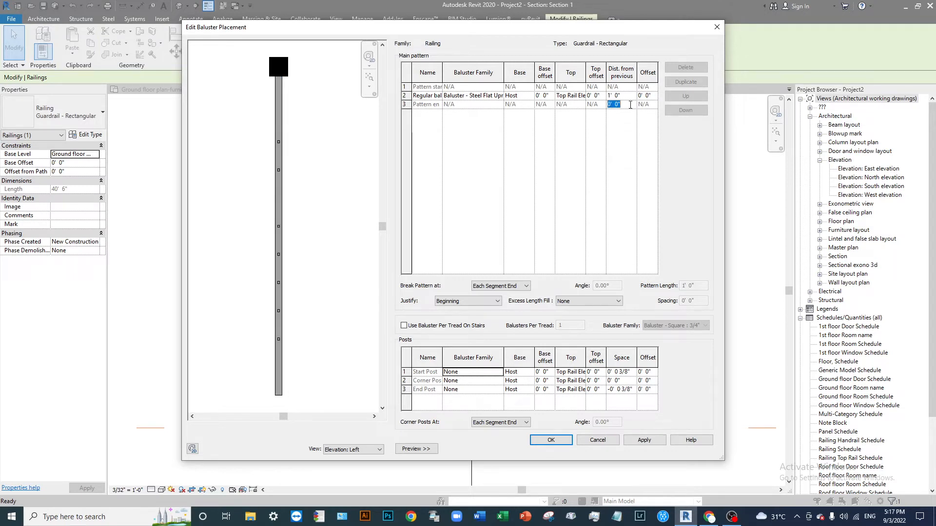
pyautogui.write('1')
pyautogui.press('Return')
pyautogui.click(644, 440)
pyautogui.click(551, 440)
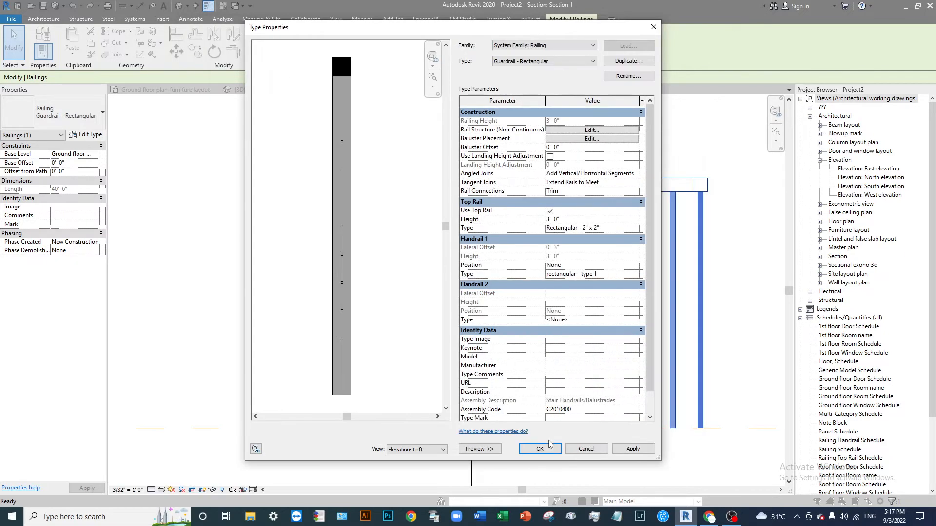
pyautogui.click(633, 448)
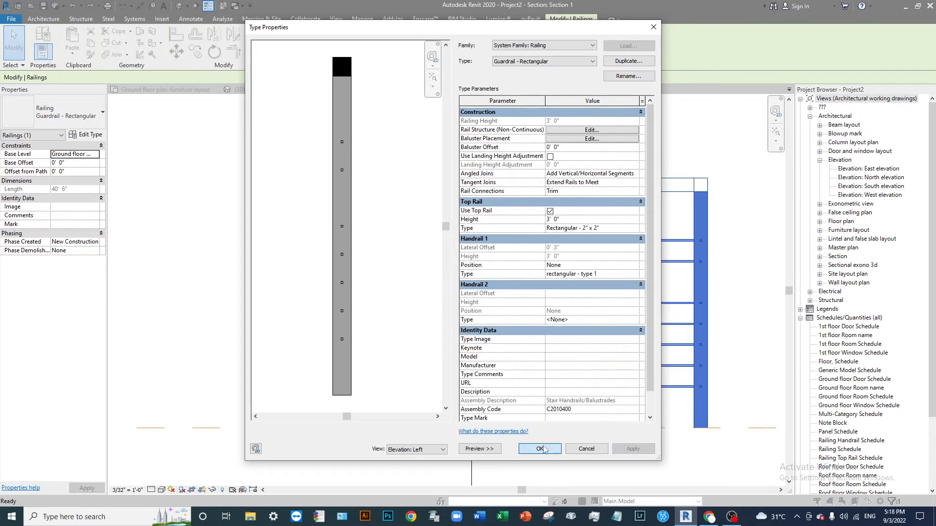
pyautogui.click(539, 449)
pyautogui.click(629, 215)
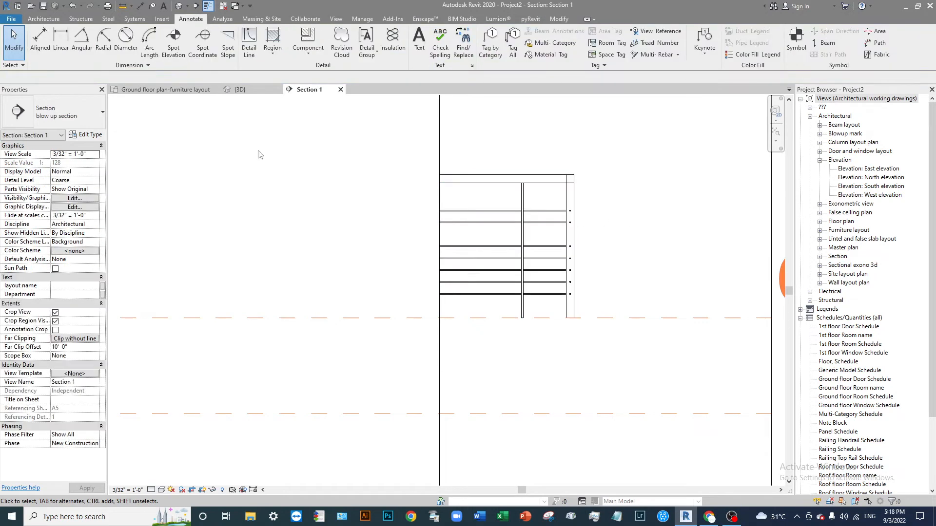
# - Examine the railing's flat balusters and horizontal rails in the 3D view, up close and from several angles
pyautogui.click(239, 89)
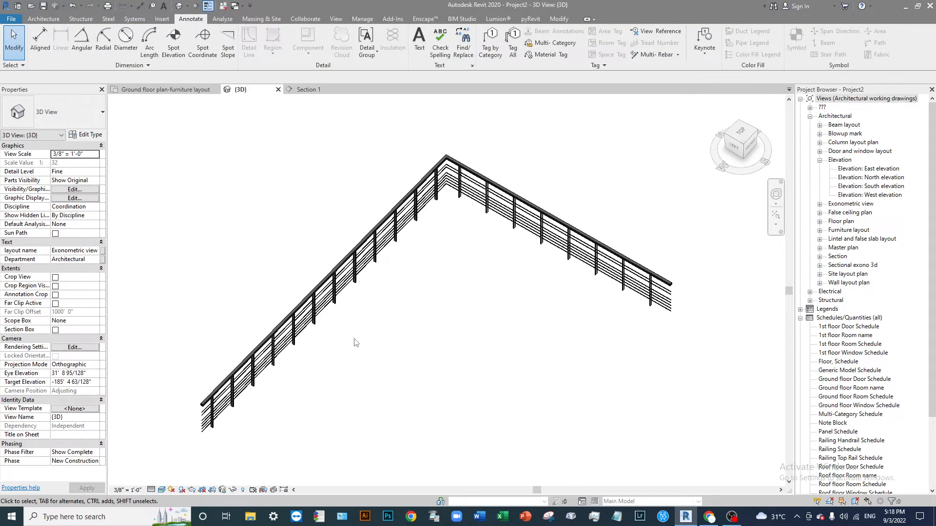
pyautogui.keyDown('shift'); pyautogui.moveTo(406, 284); pyautogui.dragTo(372, 363, button='middle'); pyautogui.keyUp('shift')
pyautogui.scroll(5, 348, 266)
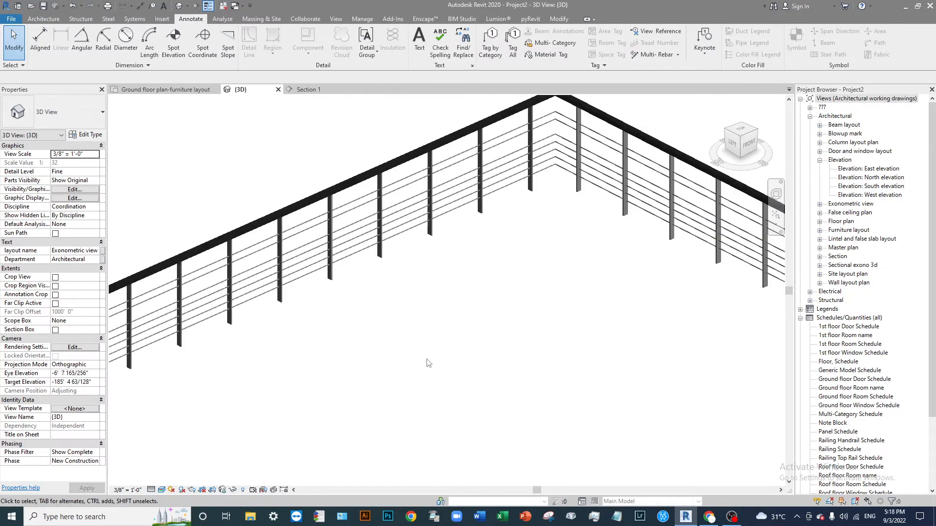
pyautogui.moveTo(347, 262); pyautogui.dragTo(411, 361, button='middle')
pyautogui.scroll(2, 366, 243)
pyautogui.keyDown('shift'); pyautogui.moveTo(466, 298); pyautogui.dragTo(505, 218, button='middle'); pyautogui.keyUp('shift')
pyautogui.scroll(2, 341, 309)
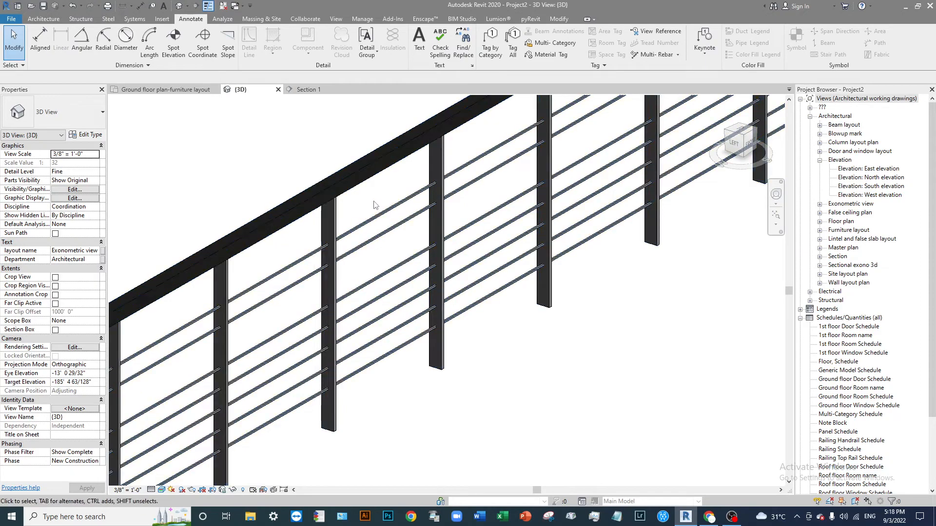
pyautogui.keyDown('shift'); pyautogui.moveTo(464, 288); pyautogui.dragTo(476, 256, button='middle'); pyautogui.keyUp('shift')
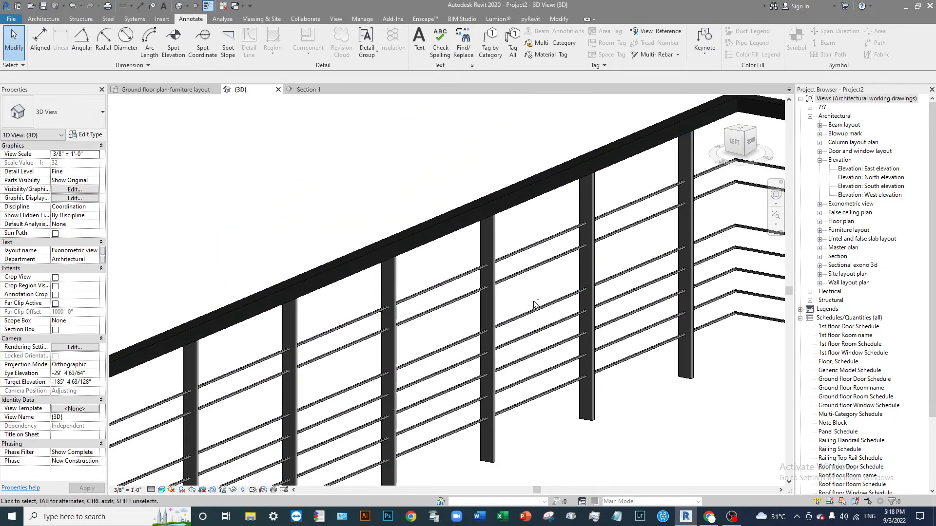
pyautogui.scroll(-3, 411, 234)
pyautogui.keyDown('shift'); pyautogui.moveTo(619, 305); pyautogui.dragTo(387, 271, button='middle'); pyautogui.keyUp('shift')
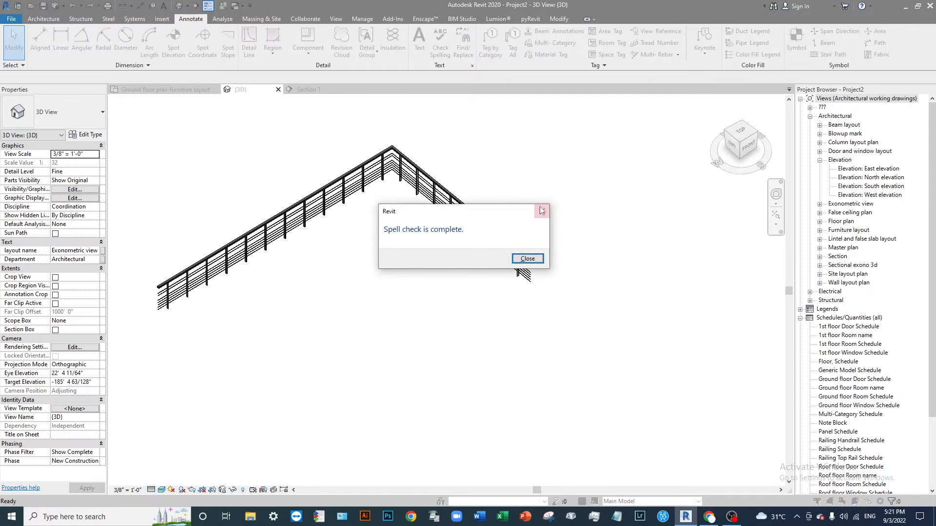
pyautogui.click(541, 211)
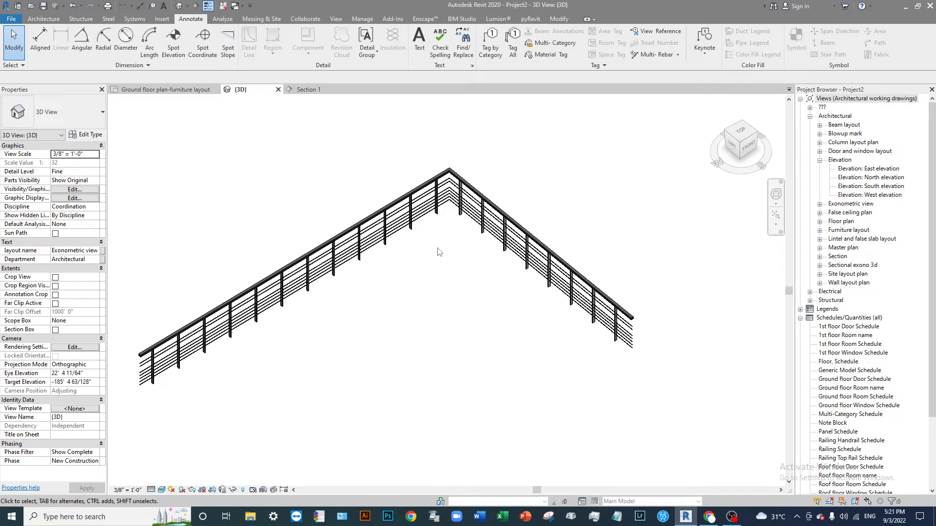
pyautogui.keyDown('shift'); pyautogui.moveTo(439, 251); pyautogui.dragTo(288, 259, button='middle'); pyautogui.keyUp('shift')
pyautogui.scroll(6, 288, 259)
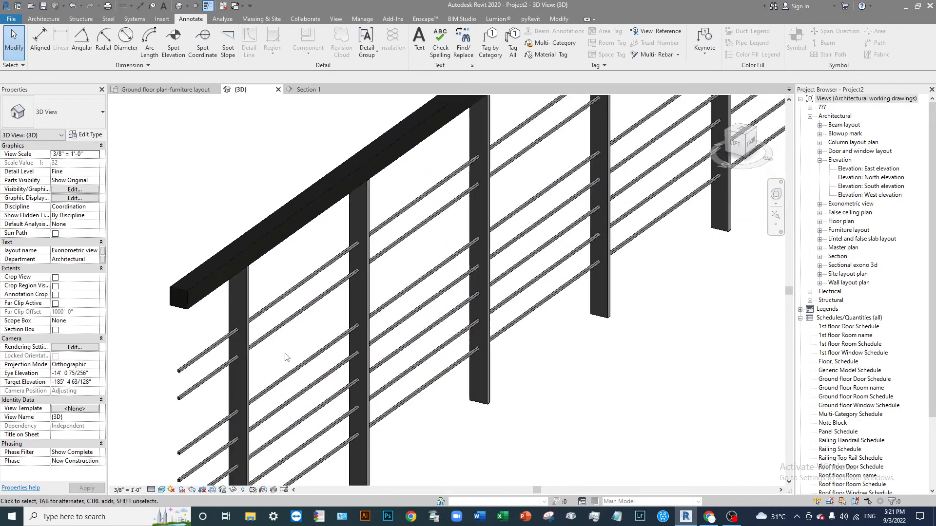
pyautogui.keyDown('shift'); pyautogui.moveTo(322, 275); pyautogui.dragTo(360, 242, button='middle'); pyautogui.keyUp('shift')
pyautogui.moveTo(354, 311); pyautogui.dragTo(325, 289, button='middle')
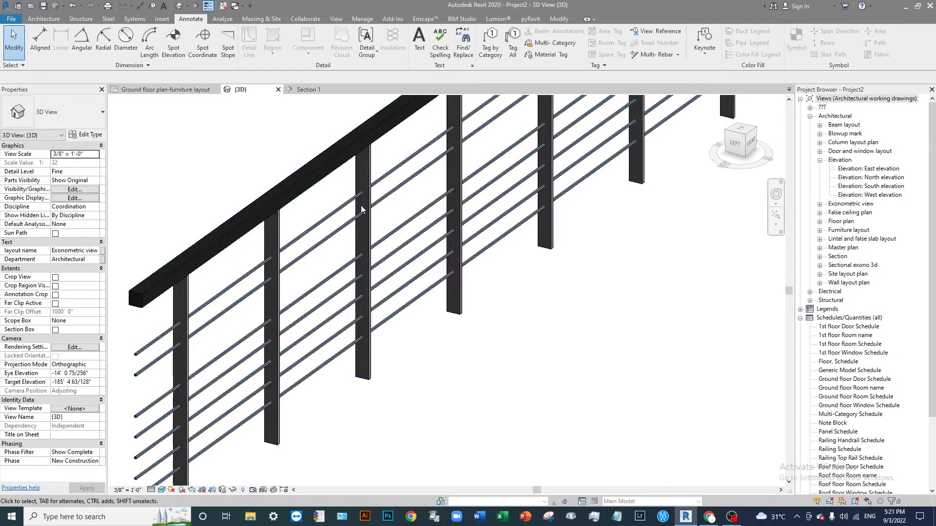
pyautogui.keyDown('shift'); pyautogui.moveTo(359, 181); pyautogui.dragTo(181, 405, button='middle'); pyautogui.keyUp('shift')
pyautogui.scroll(-6, 402, 305)
pyautogui.moveTo(597, 262); pyautogui.dragTo(372, 265, button='middle')
pyautogui.scroll(-2, 371, 265)
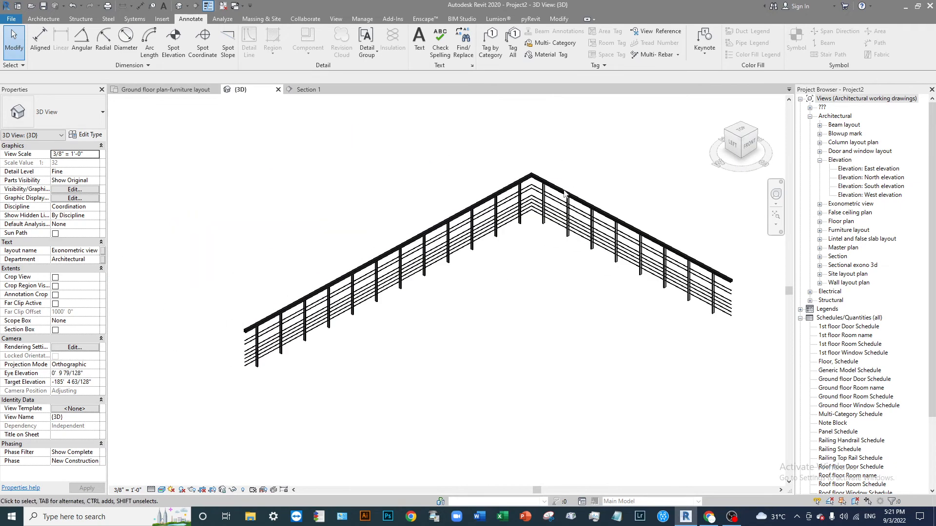
# - Open the non-continuous rail structure of the guardrail's type for editing
pyautogui.click(563, 198)
pyautogui.moveTo(541, 274); pyautogui.dragTo(378, 262, button='middle')
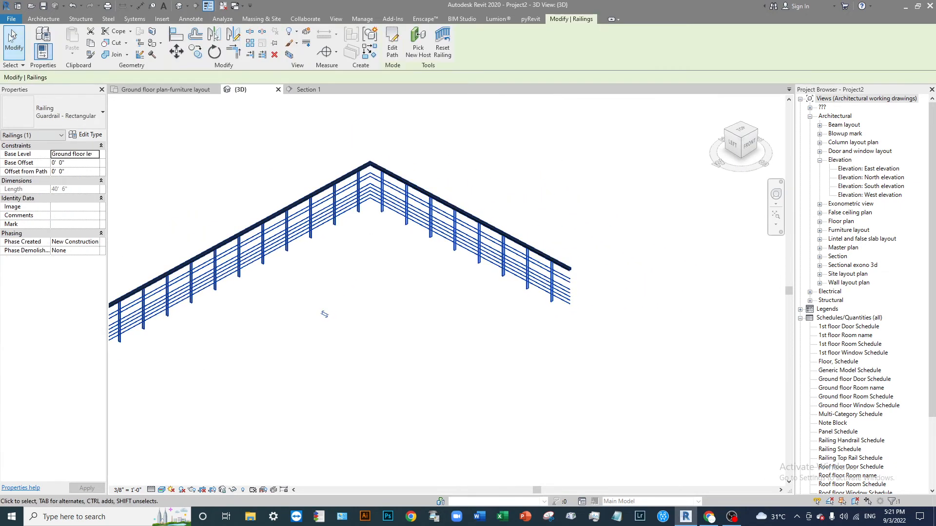
pyautogui.click(80, 135)
pyautogui.moveTo(542, 31); pyautogui.dragTo(692, 27)
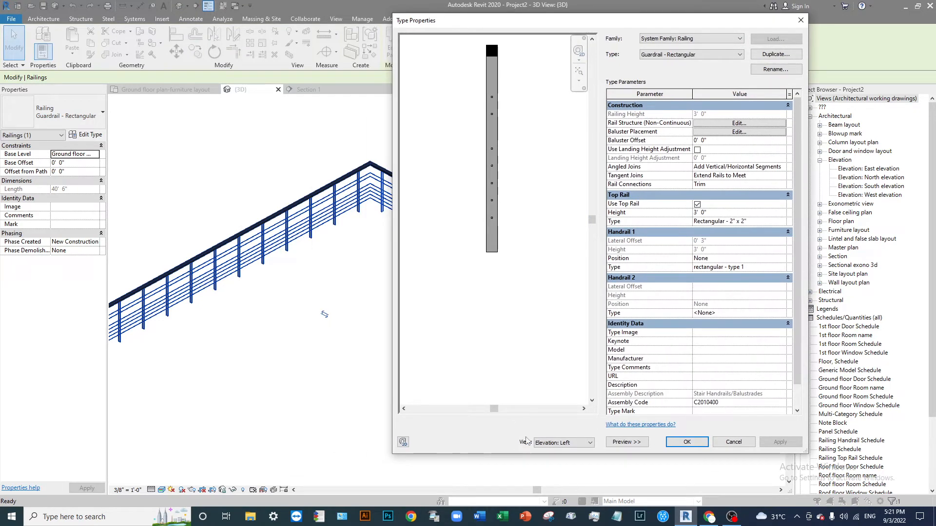
pyautogui.click(561, 444)
pyautogui.click(559, 441)
pyautogui.click(739, 124)
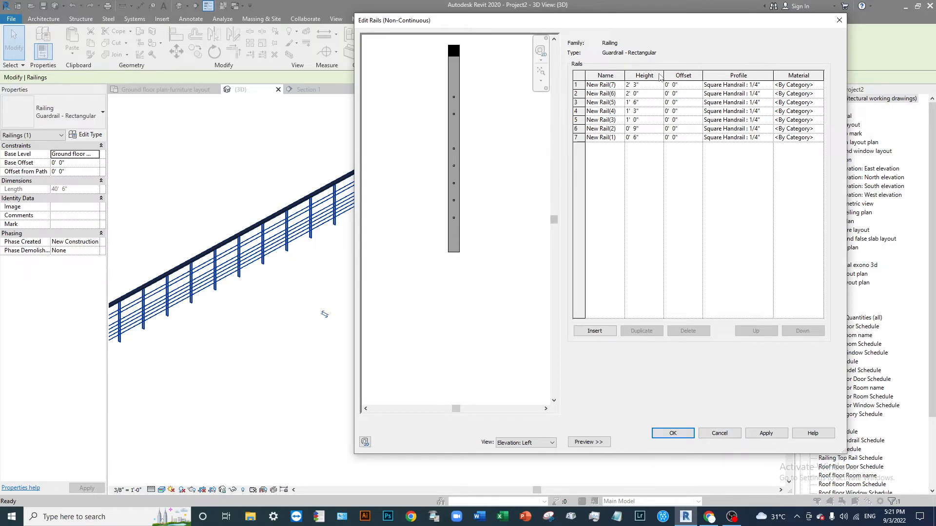
# - Duplicate the 2' 3" high rail, set the copy's height to 30" and accept the rail structure
pyautogui.click(644, 85)
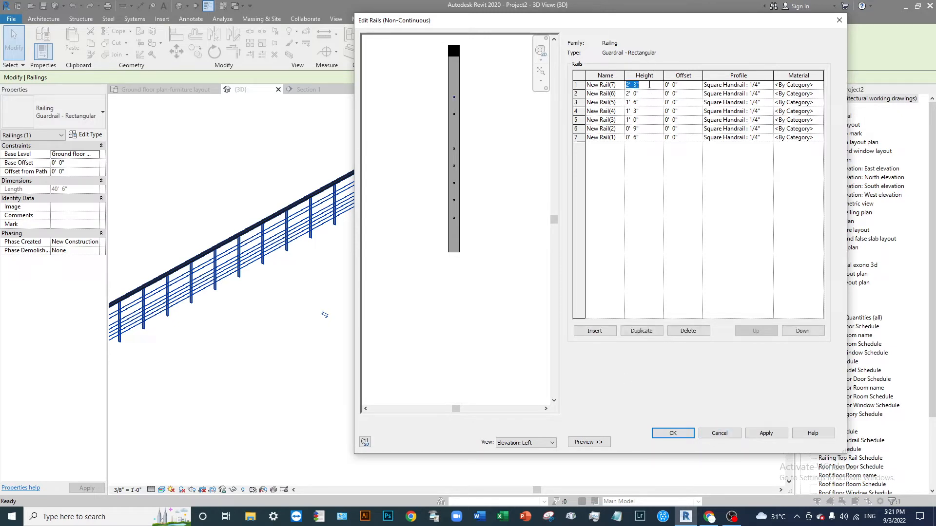
pyautogui.click(578, 84)
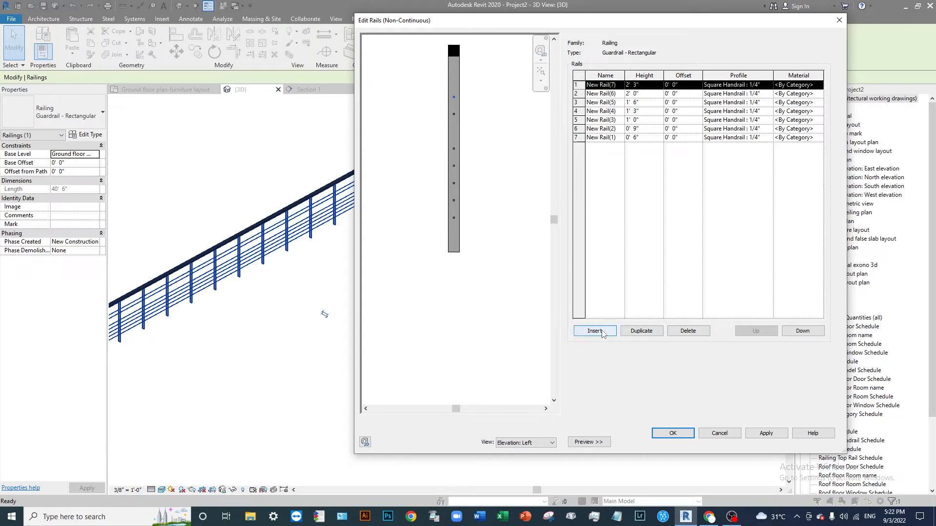
pyautogui.click(633, 331)
pyautogui.click(652, 85)
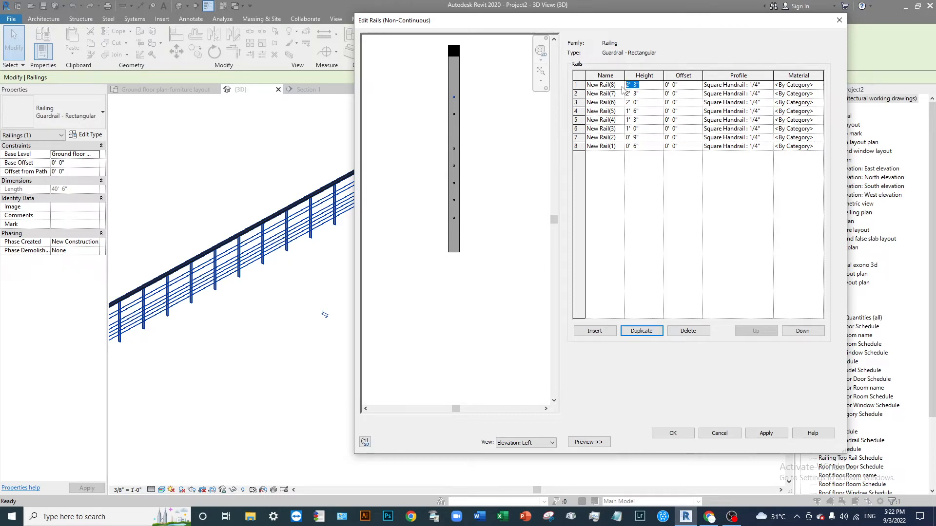
pyautogui.write('30')
pyautogui.press('Tab')
pyautogui.click(673, 434)
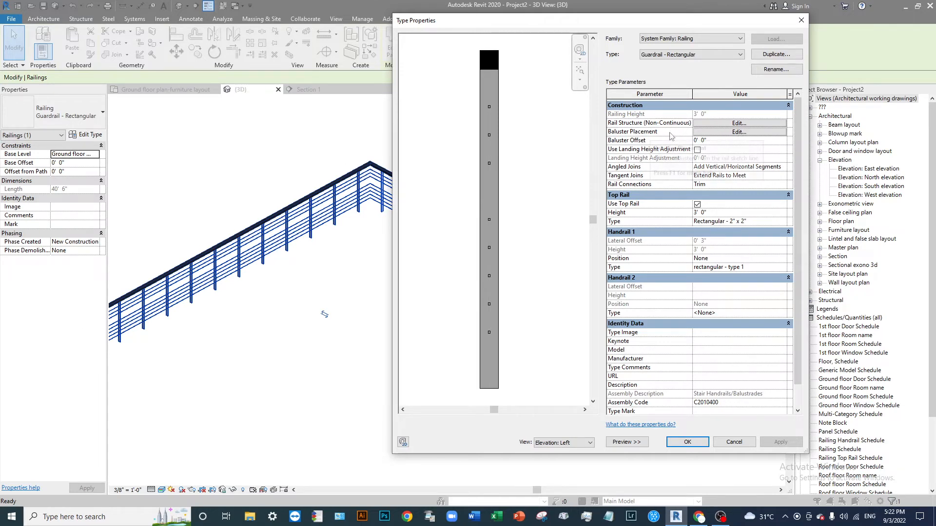
# - Set the distance from previous to 2' for both the regular baluster and the pattern end, and apply the railing type changes
pyautogui.click(713, 132)
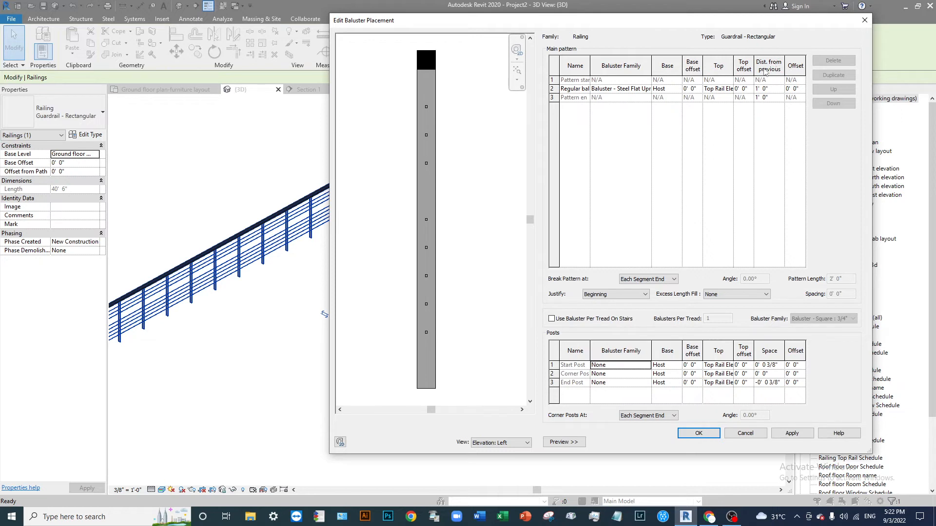
pyautogui.click(778, 89)
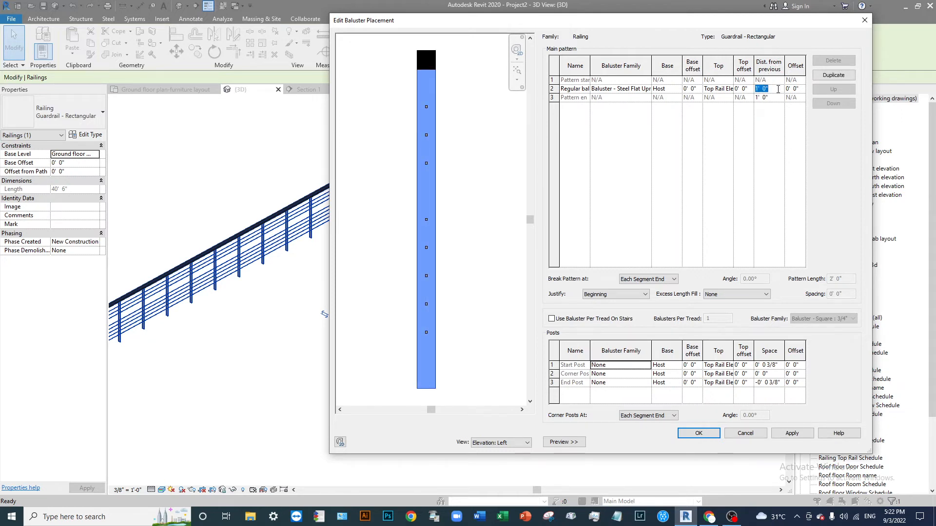
pyautogui.write('2')
pyautogui.press('Tab')
pyautogui.click(779, 98)
pyautogui.write('2')
pyautogui.press('Return')
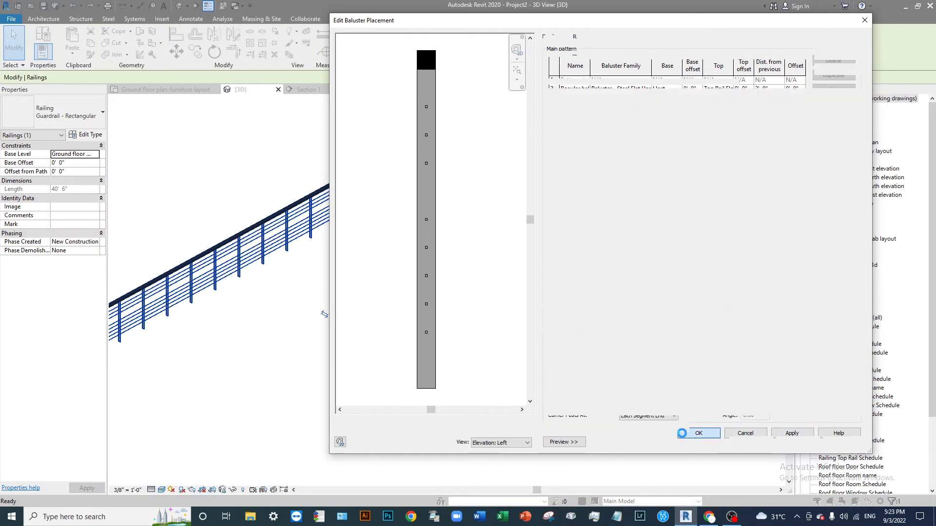
pyautogui.click(714, 432)
pyautogui.click(781, 442)
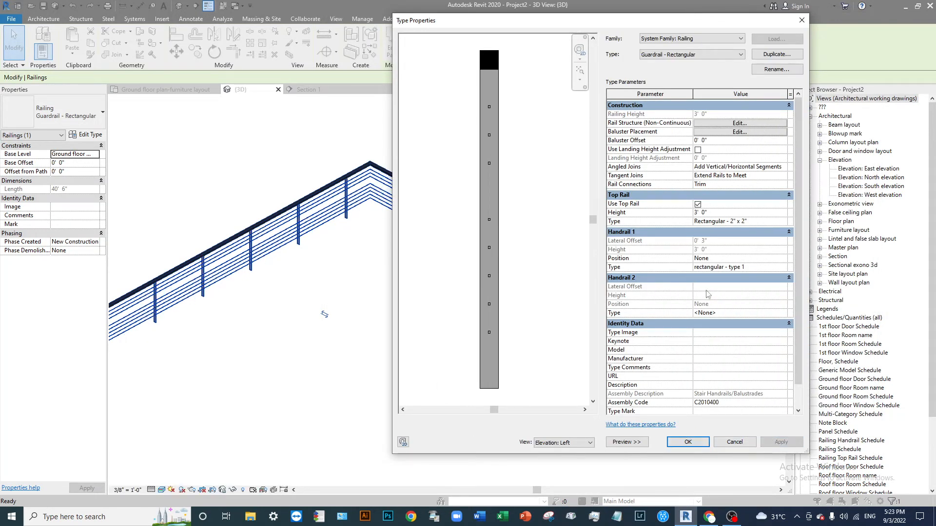
pyautogui.moveTo(658, 25); pyautogui.dragTo(742, 45)
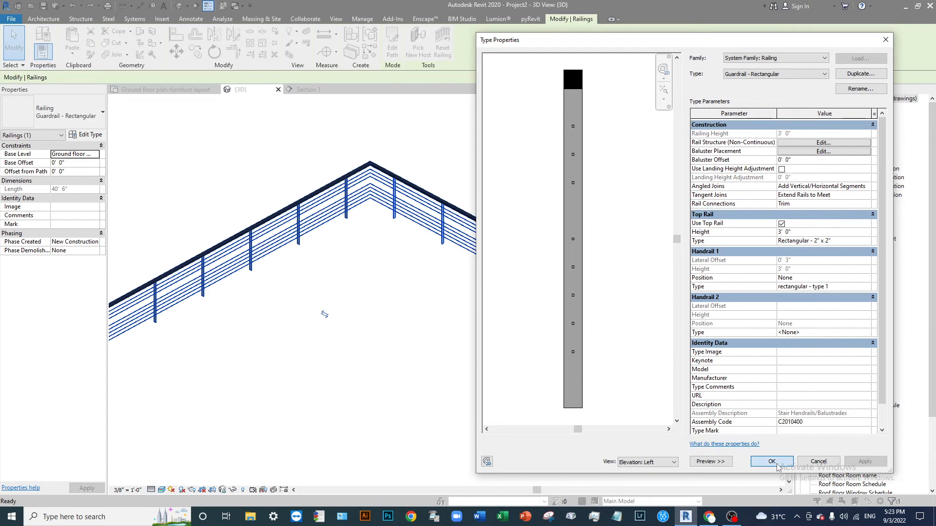
pyautogui.click(772, 461)
pyautogui.moveTo(469, 311); pyautogui.dragTo(605, 272, button='middle')
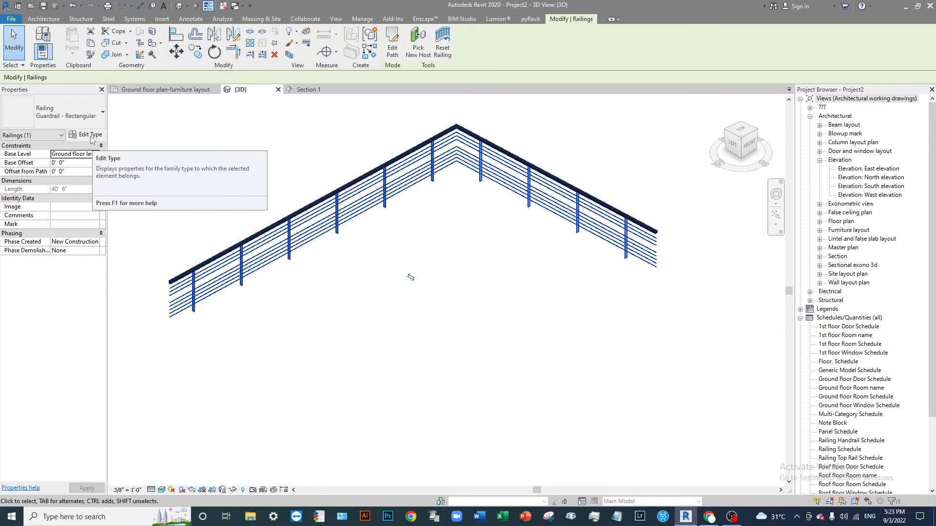
# - Set the beginning/bottom extension style of the guardrail's 2" x 2" top rail type to Floor and accept the type changes
pyautogui.click(89, 136)
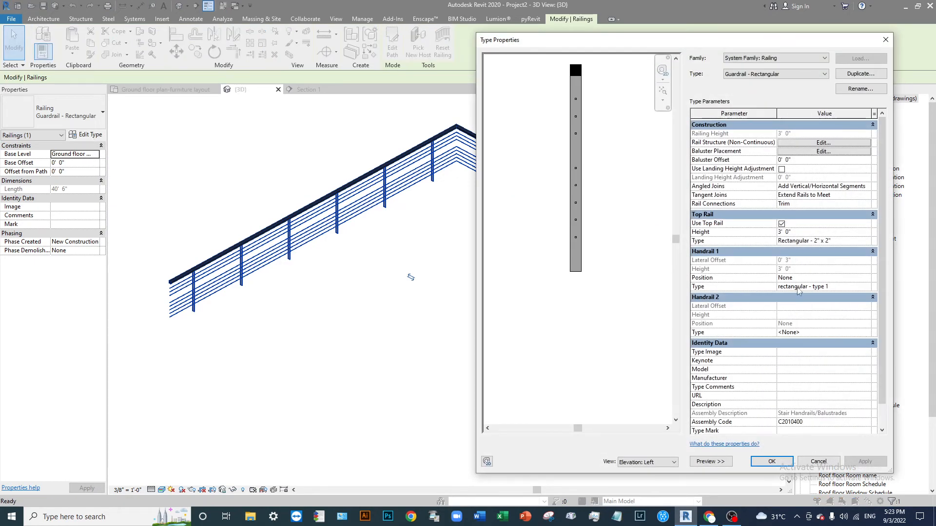
pyautogui.click(824, 143)
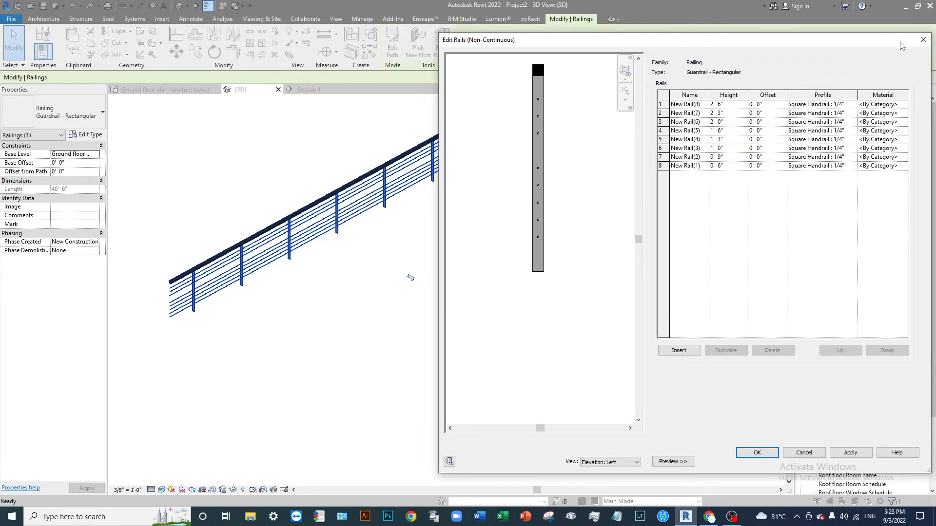
pyautogui.click(923, 39)
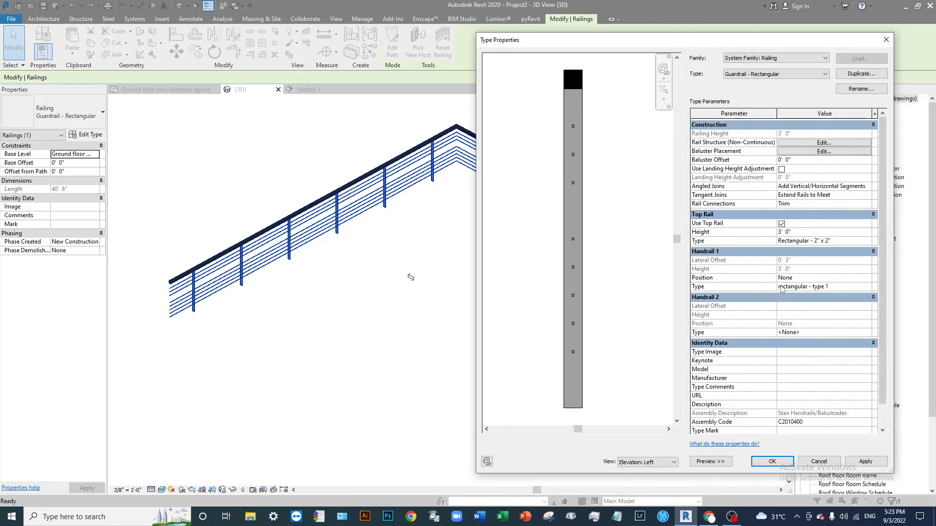
pyautogui.click(869, 241)
pyautogui.click(869, 241)
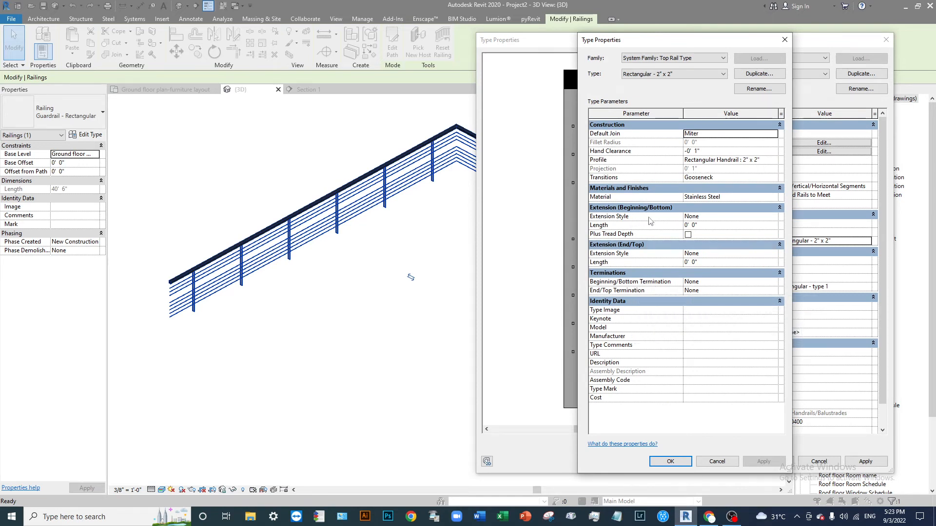
pyautogui.click(773, 217)
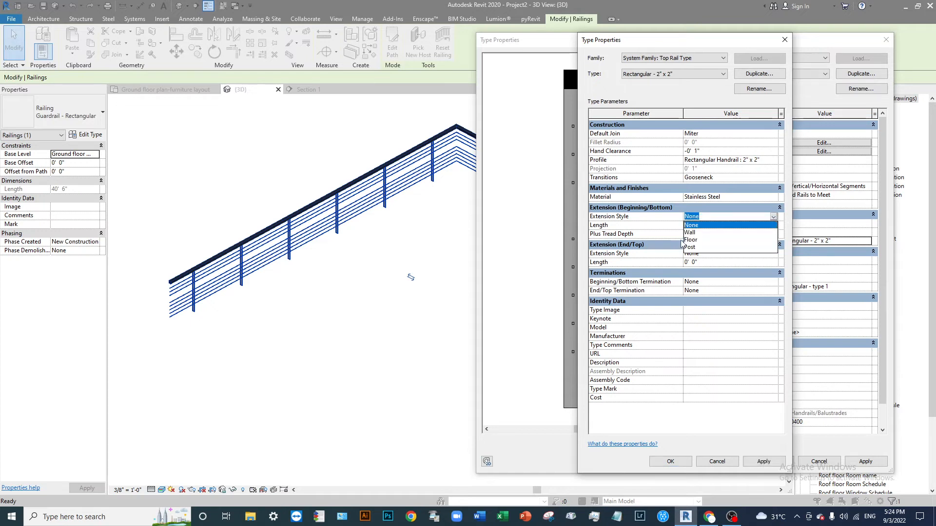
pyautogui.click(691, 240)
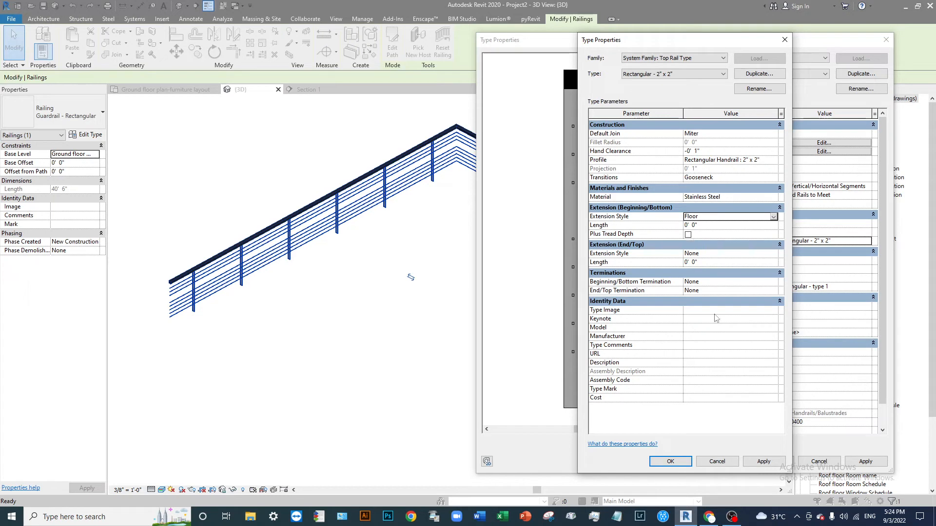
pyautogui.click(764, 462)
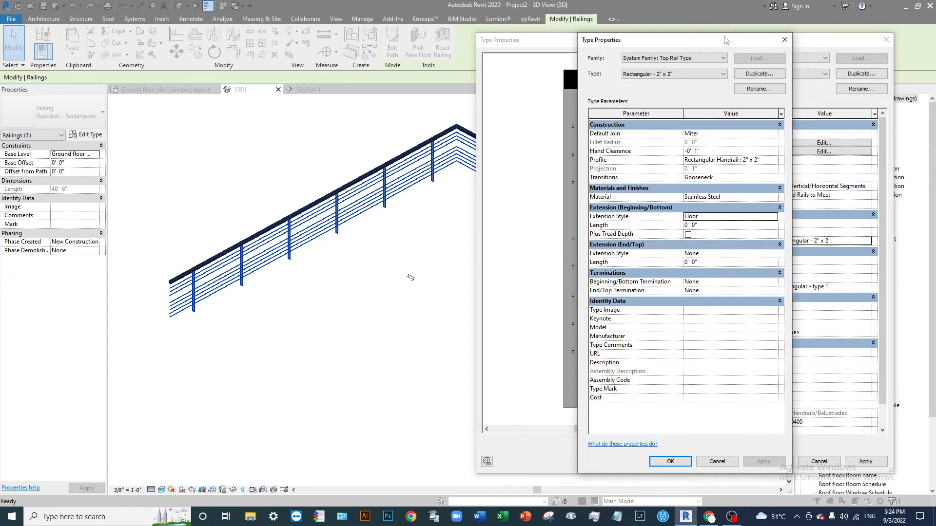
pyautogui.moveTo(724, 42)
pyautogui.mouseDown()
pyautogui.moveTo(548, 109)
pyautogui.moveTo(733, 12)
pyautogui.moveTo(739, 34)
pyautogui.mouseUp()
pyautogui.click(696, 454)
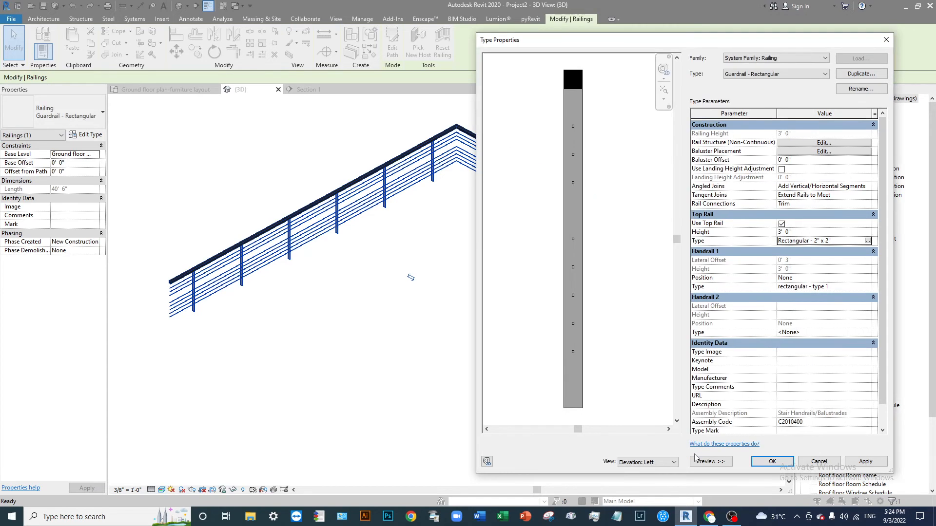
pyautogui.click(779, 463)
# - Reopen the guardrail's top rail type, set the beginning/bottom extension length to 3" and apply it
pyautogui.moveTo(457, 298); pyautogui.dragTo(405, 310, button='middle')
pyautogui.scroll(-2, 464, 279)
pyautogui.moveTo(487, 286); pyautogui.dragTo(455, 271, button='middle')
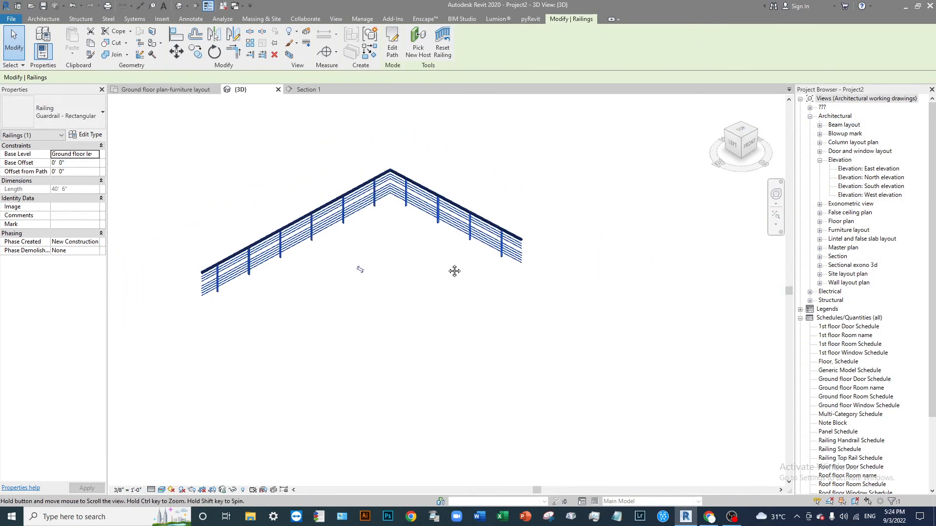
pyautogui.click(88, 135)
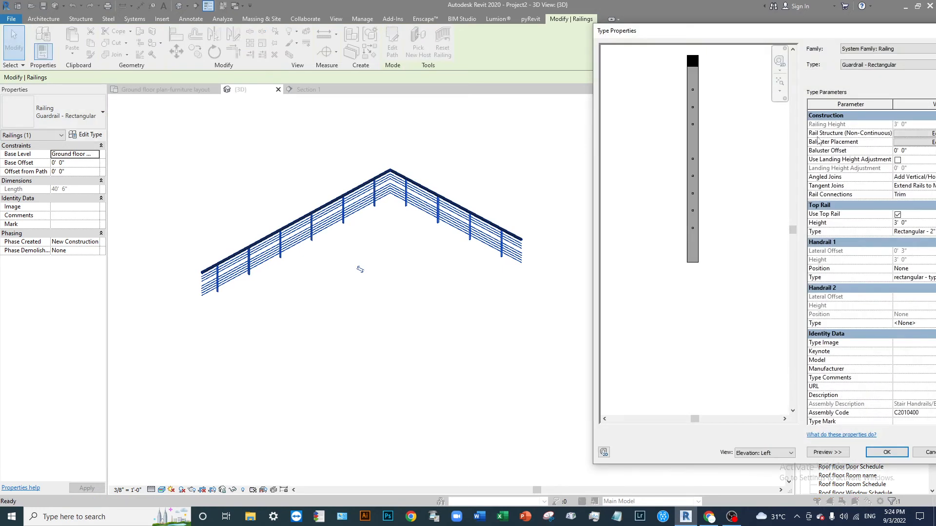
pyautogui.moveTo(848, 35); pyautogui.dragTo(806, 13)
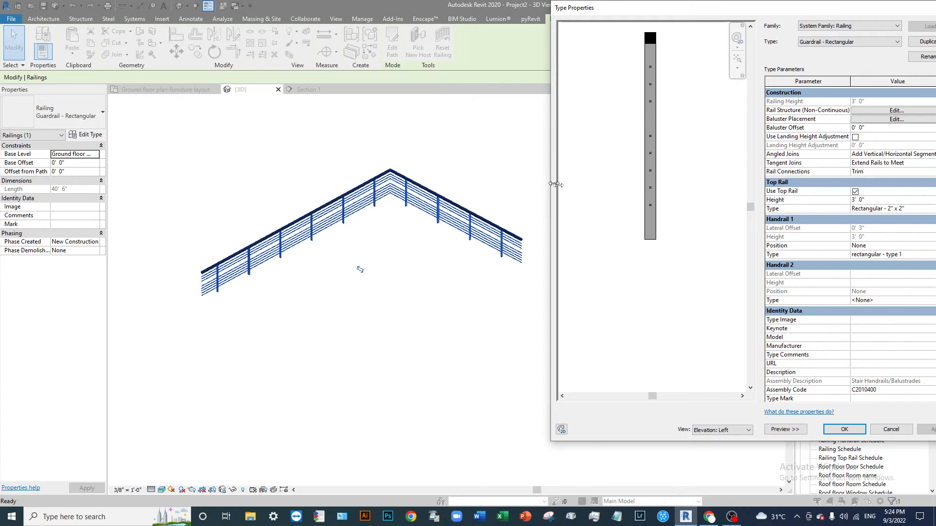
pyautogui.moveTo(828, 4); pyautogui.dragTo(755, 4)
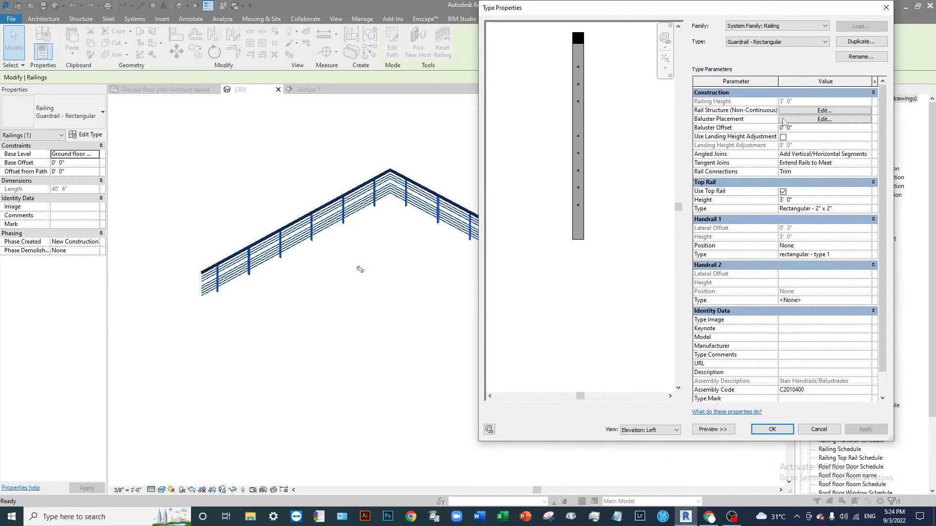
pyautogui.click(869, 210)
pyautogui.click(868, 209)
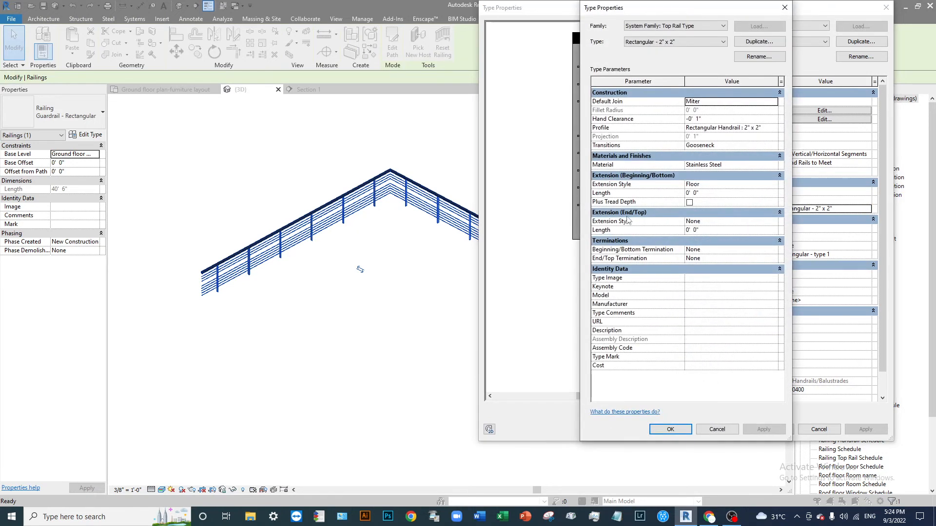
pyautogui.click(713, 193)
pyautogui.write('0\' 3"')
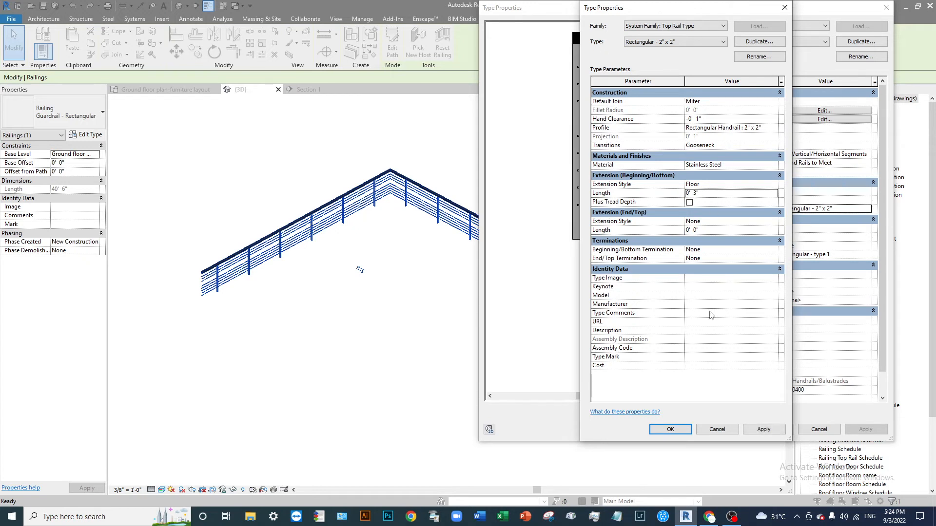
pyautogui.click(758, 427)
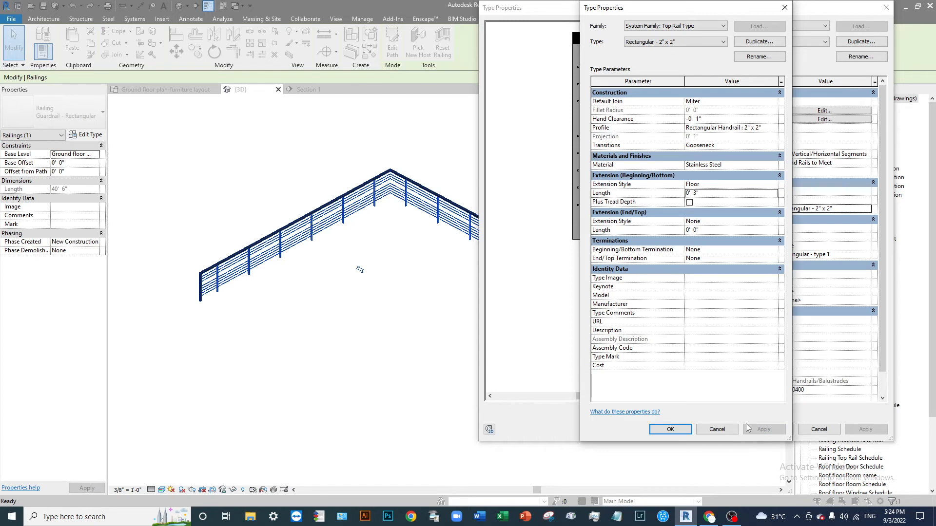
# - Try to apply a 1" length to the top rail's beginning/bottom extension
pyautogui.click(710, 194)
pyautogui.write('0\' 1"')
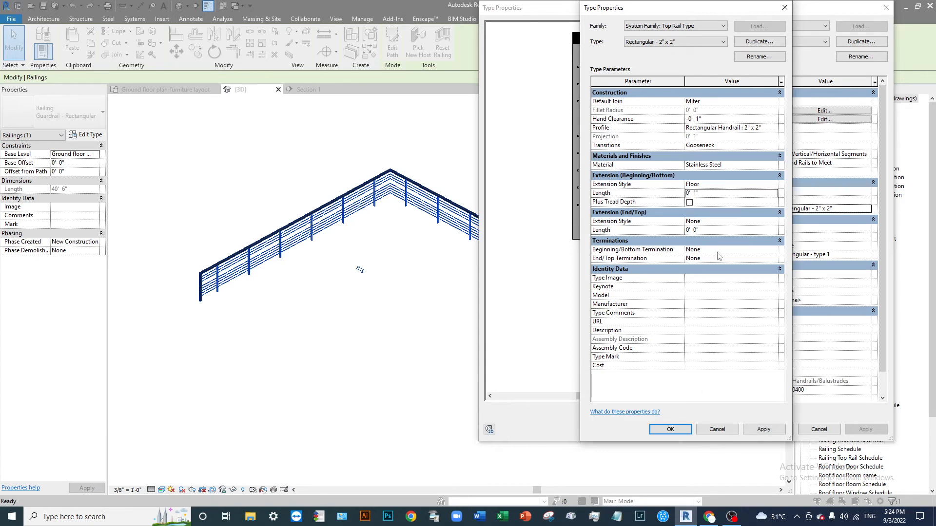
pyautogui.click(763, 429)
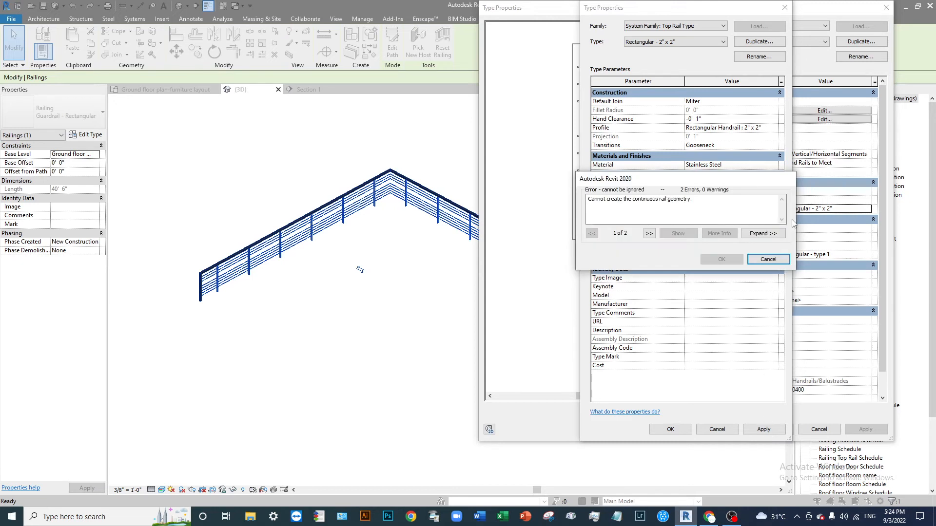
pyautogui.click(768, 259)
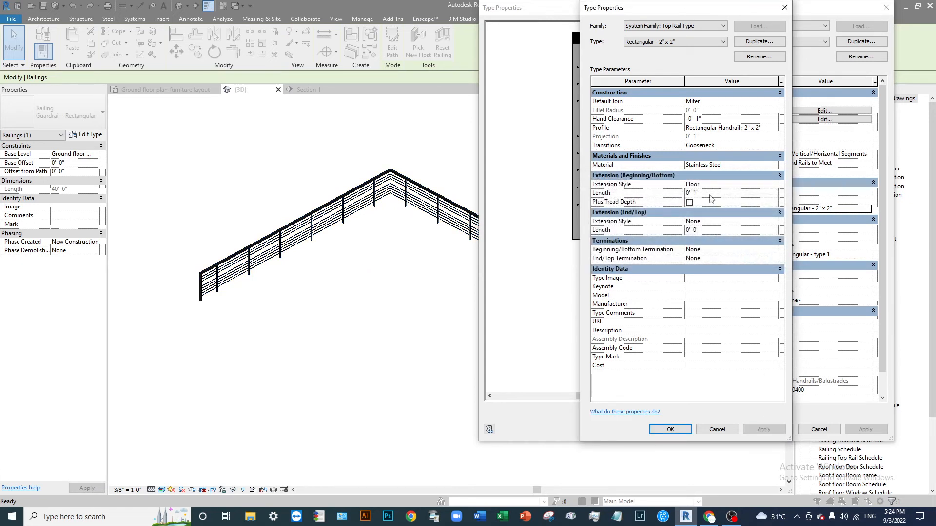
# - Set the top rail's beginning/bottom extension length to 2" and apply it
pyautogui.click(710, 194)
pyautogui.write('2')
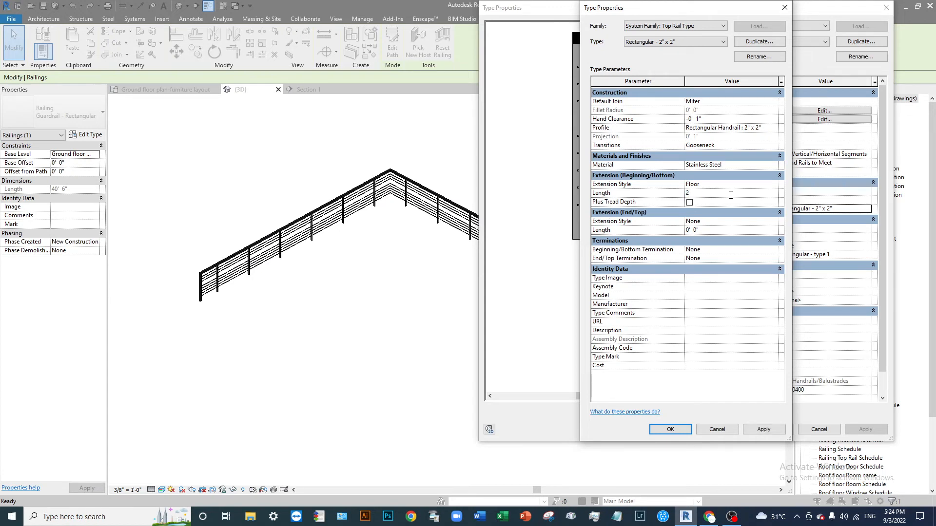
pyautogui.write('"')
pyautogui.press('Return')
pyautogui.click(764, 429)
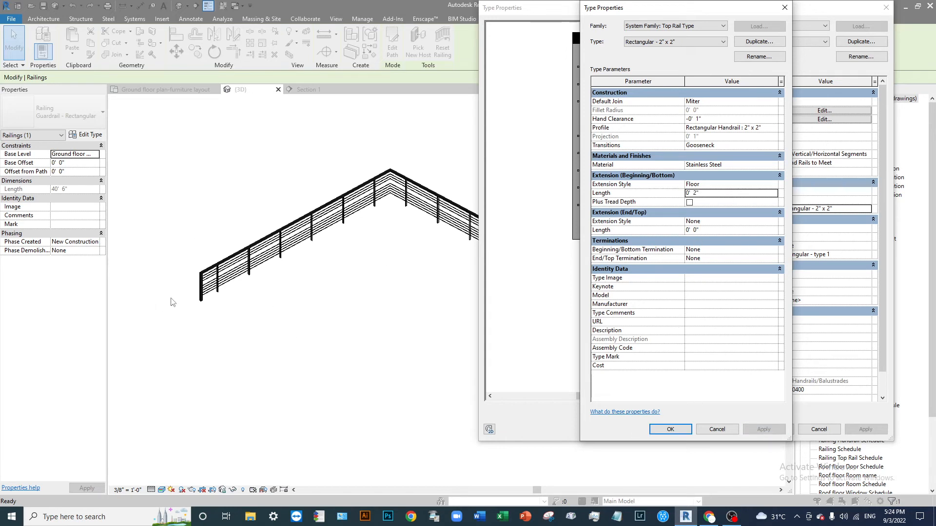
# - Turn on Plus Tread Depth for the top rail's beginning/bottom extension and accept the top rail type
pyautogui.moveTo(680, 11); pyautogui.dragTo(633, 40)
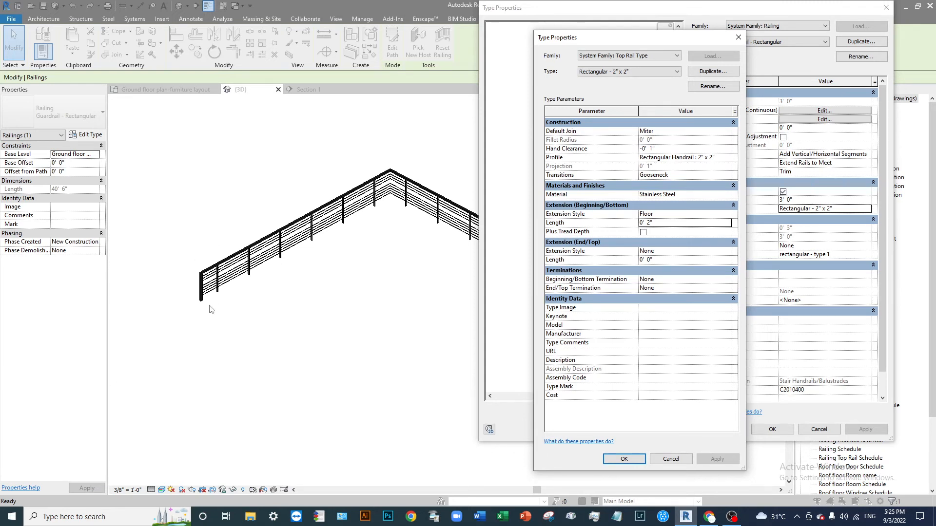
pyautogui.click(643, 232)
pyautogui.click(717, 459)
pyautogui.click(605, 461)
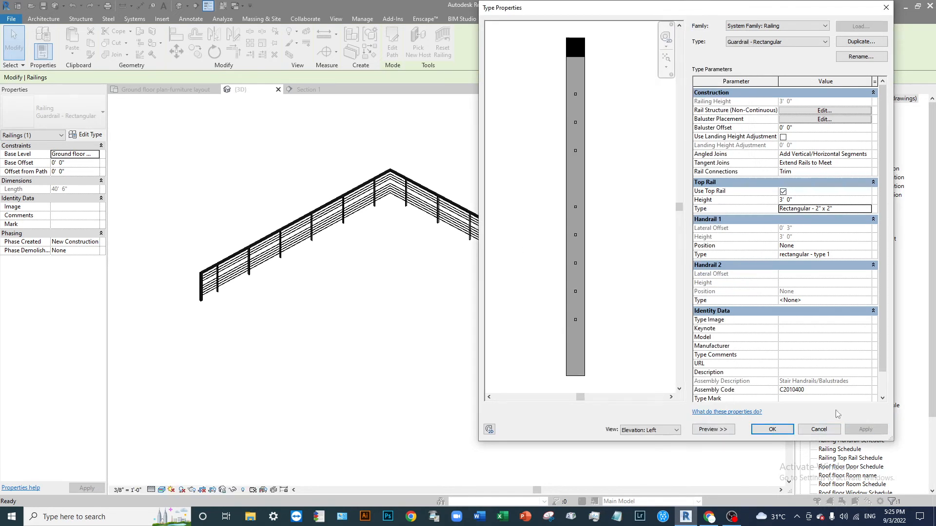
# - Switch the railing type's preview to 3D View 1 and uncover the railing in the model view
pyautogui.click(642, 430)
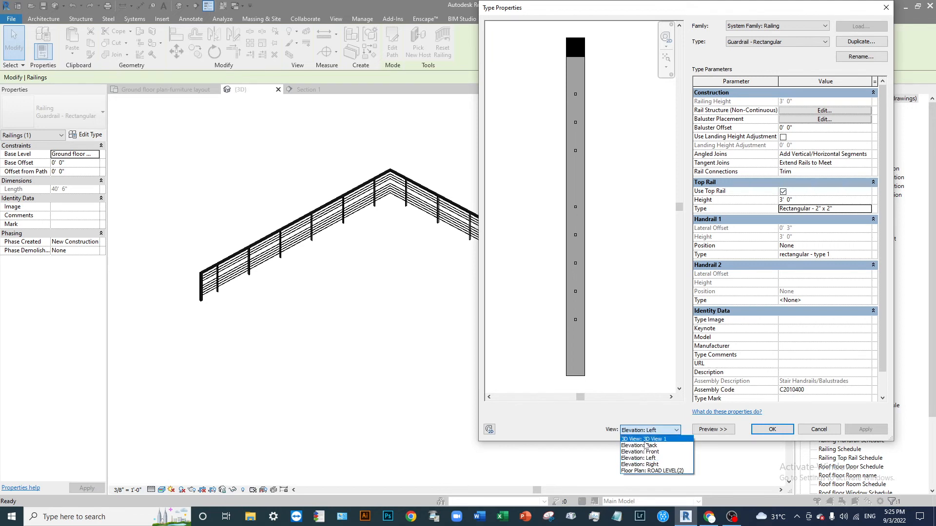
pyautogui.click(643, 439)
pyautogui.scroll(-4, 577, 226)
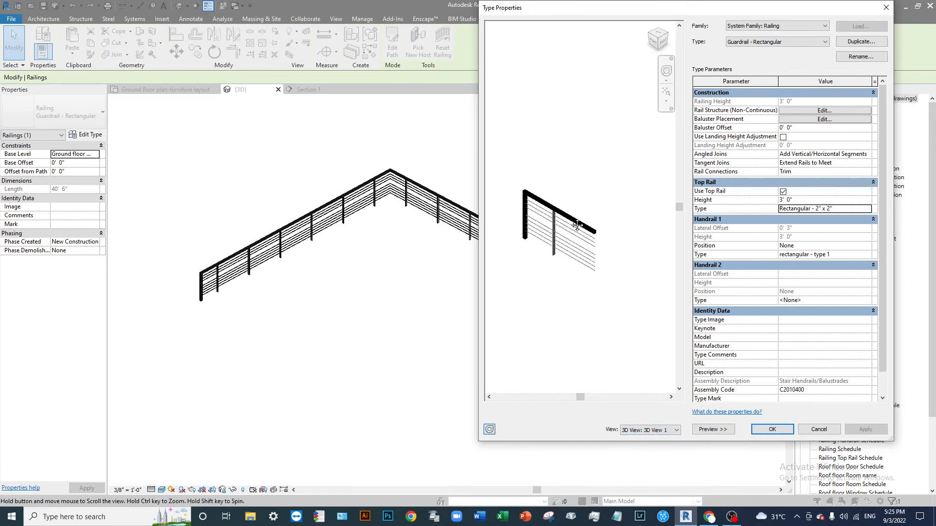
pyautogui.moveTo(724, 13); pyautogui.dragTo(781, 13)
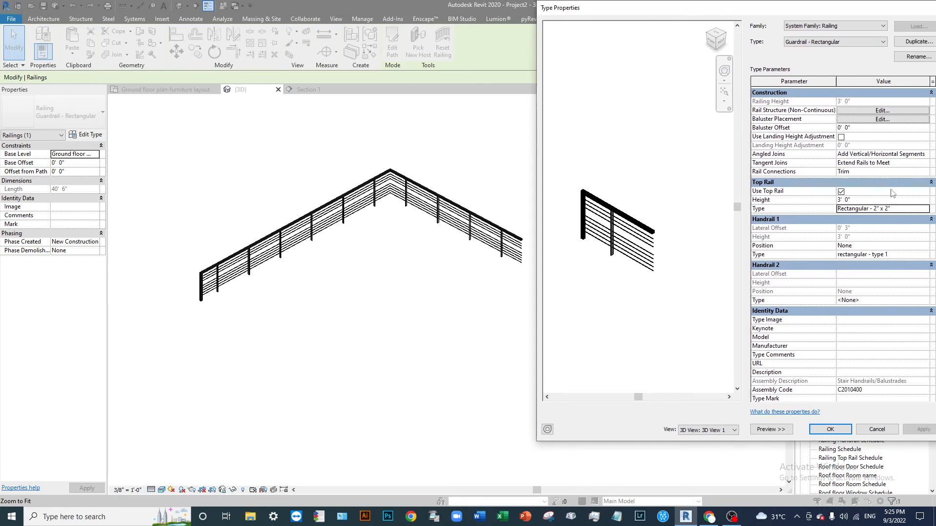
# - Set the top rail type's end/top extension style to Floor and apply it
pyautogui.click(908, 210)
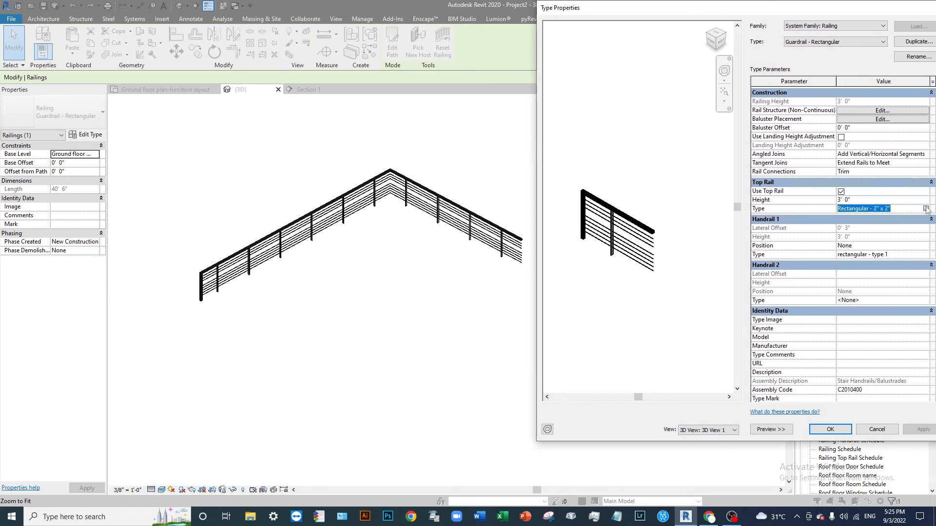
pyautogui.click(925, 209)
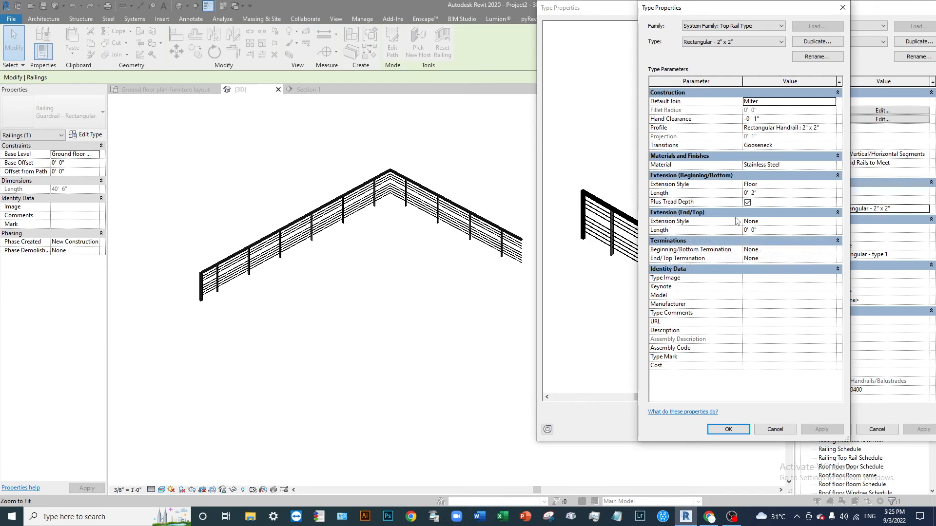
pyautogui.click(833, 223)
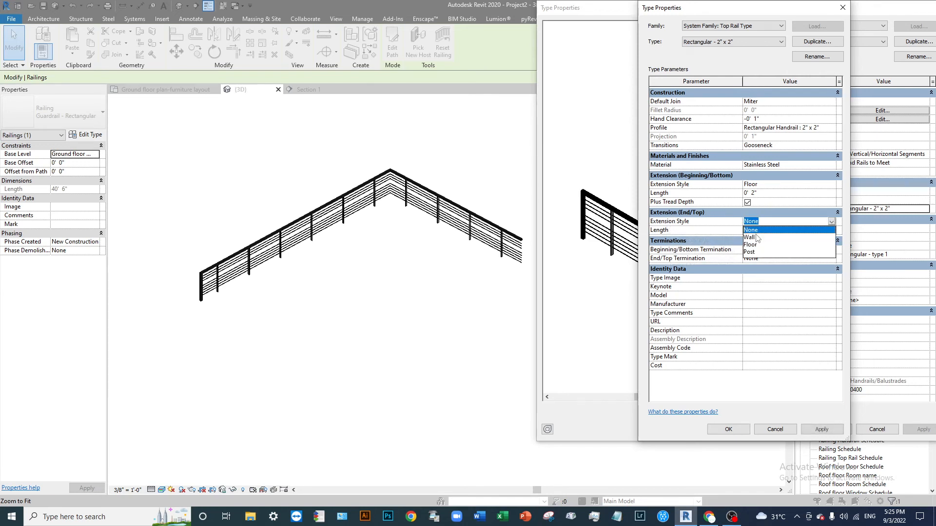
pyautogui.click(751, 245)
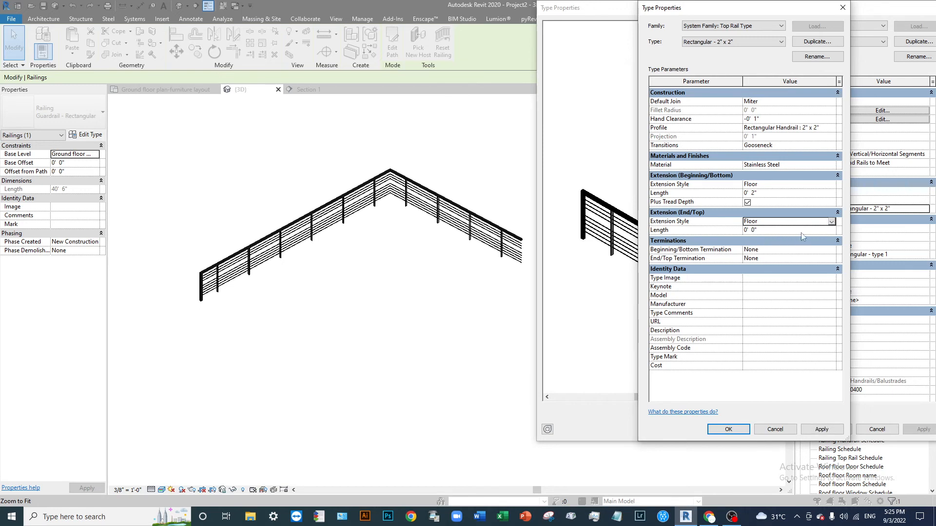
pyautogui.click(822, 429)
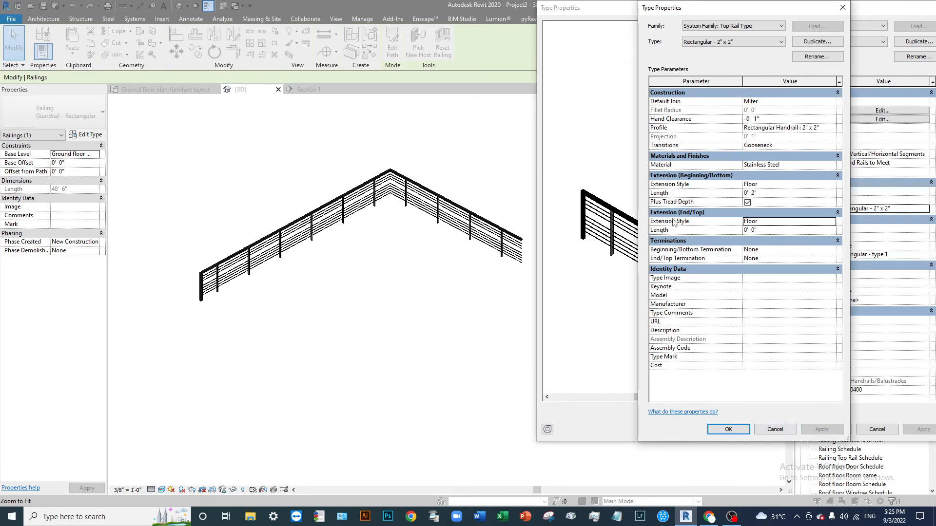
# - Set the top rail's end/top extension length to 2" and apply it
pyautogui.click(770, 231)
pyautogui.write('2"')
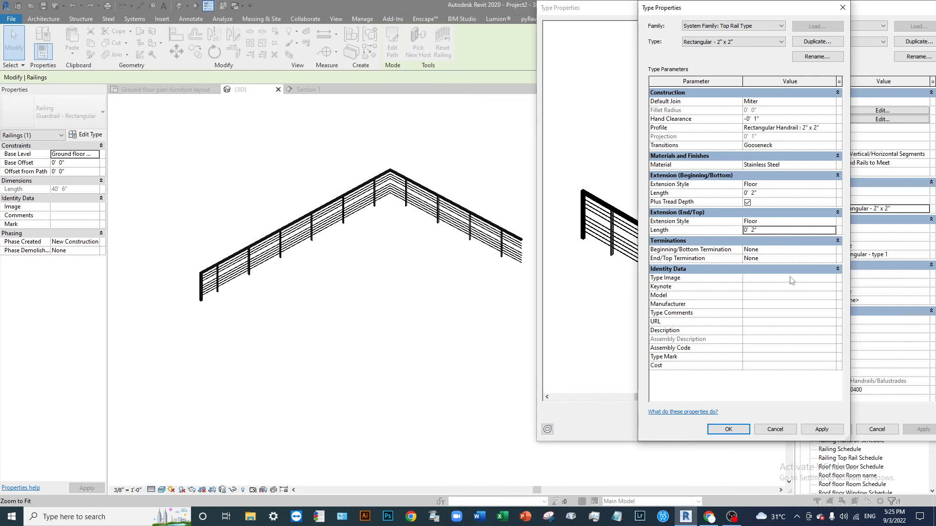
pyautogui.click(822, 430)
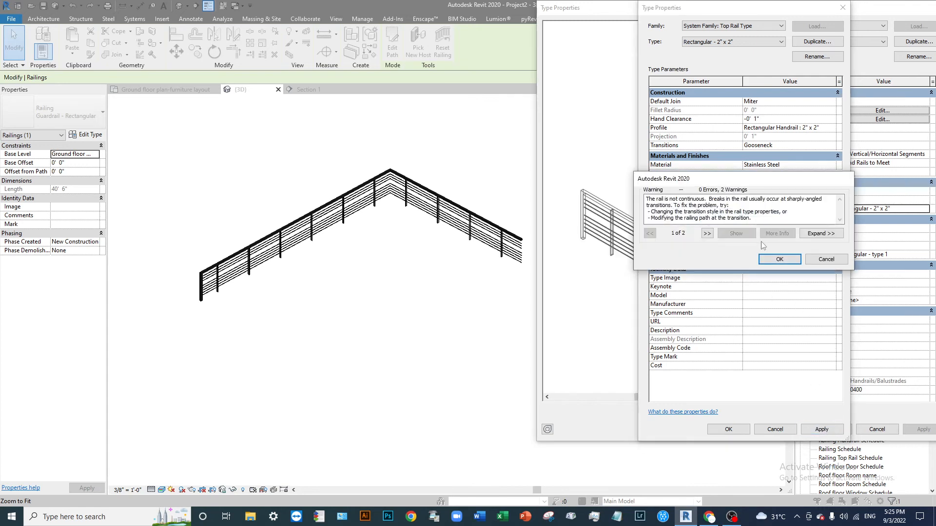
pyautogui.click(788, 260)
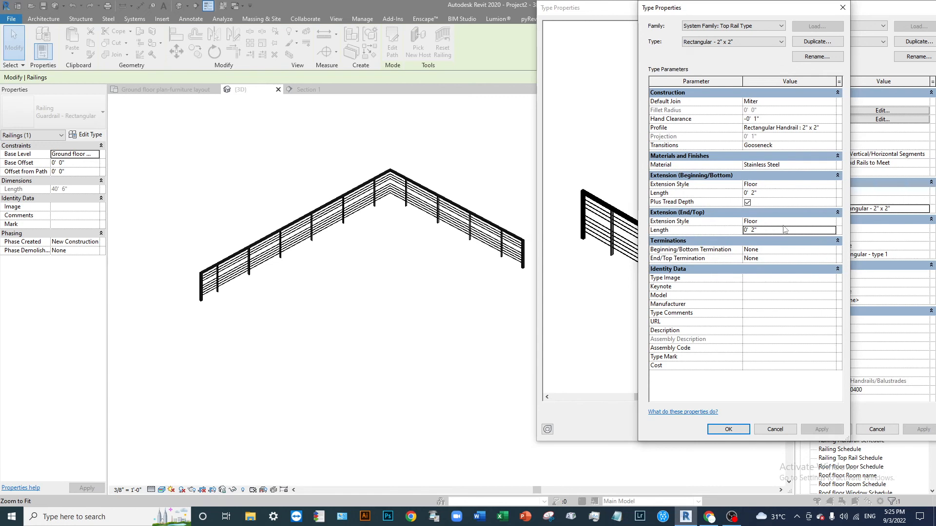
# - Set the top rail's end/top extension length to 3" and accept both the top rail and railing types
pyautogui.click(770, 230)
pyautogui.write('3"')
pyautogui.press('Return')
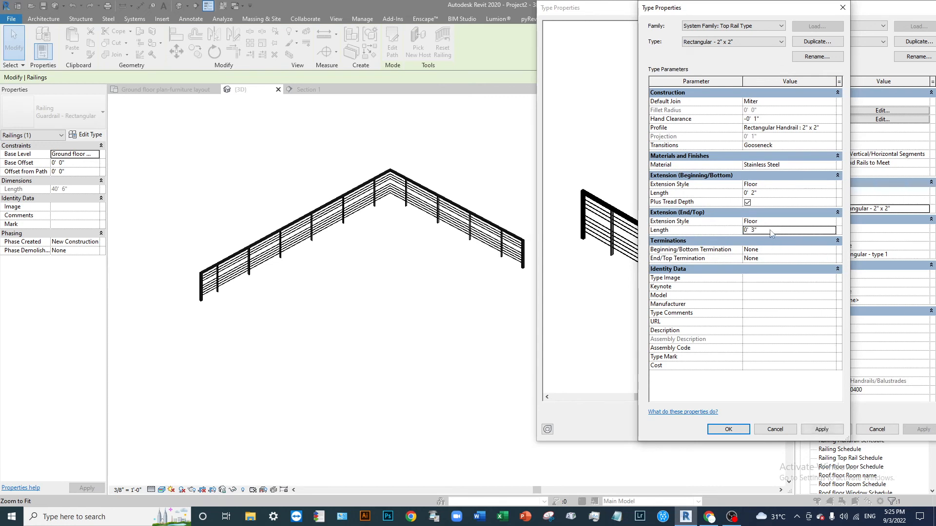
pyautogui.click(731, 429)
pyautogui.click(828, 424)
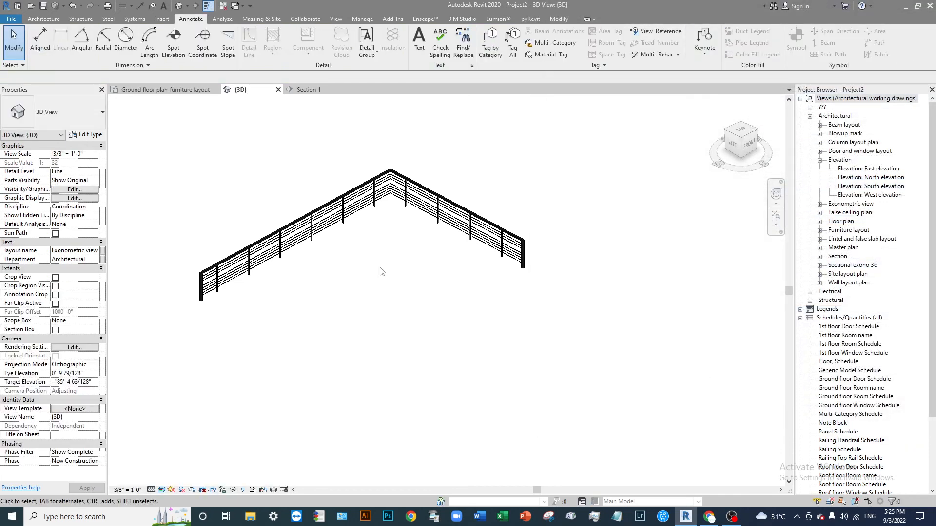
# - Examine the guardrail in the 3D view, checking the top rail's floor extensions at both ends, the corner, the rails and the balusters
pyautogui.scroll(1, 312, 257)
pyautogui.scroll(1, 517, 253)
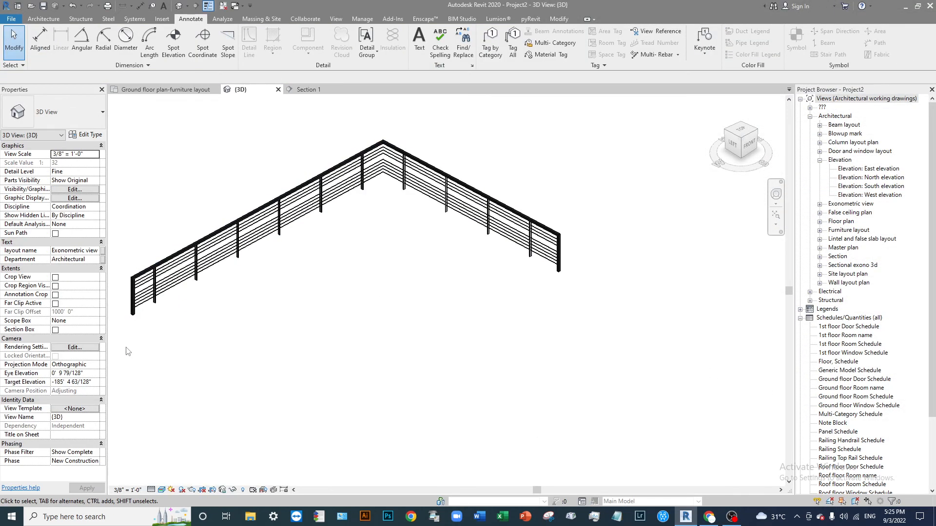
pyautogui.moveTo(180, 302); pyautogui.dragTo(276, 284, button='middle')
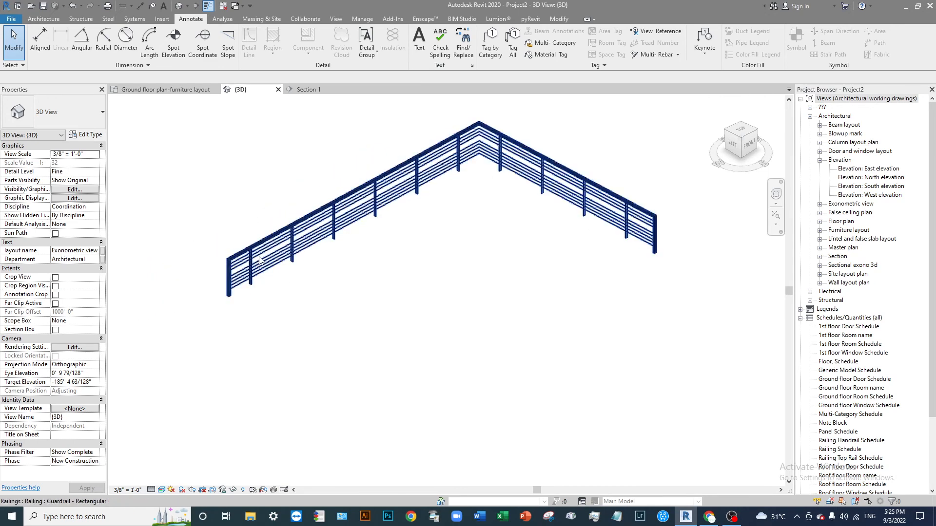
pyautogui.moveTo(308, 278); pyautogui.dragTo(153, 275, button='middle')
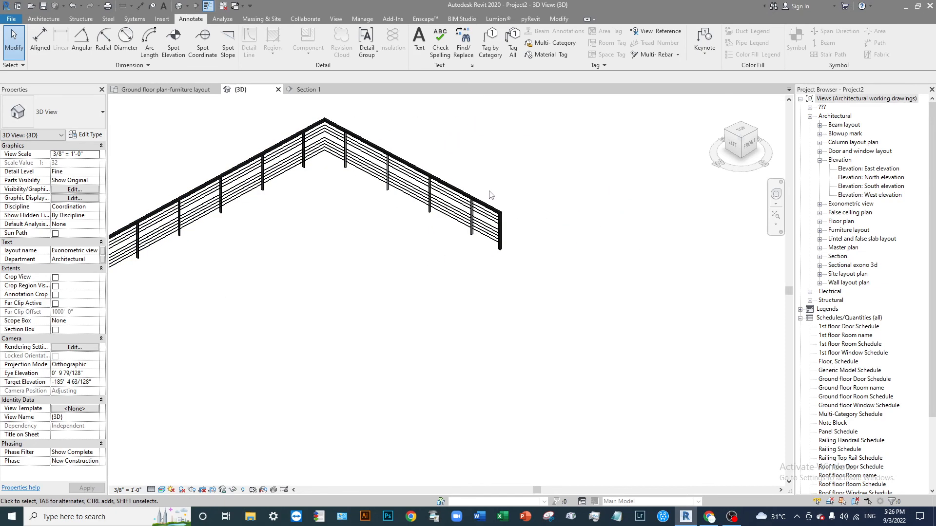
pyautogui.moveTo(490, 171); pyautogui.dragTo(549, 317)
pyautogui.moveTo(534, 263); pyautogui.dragTo(585, 299, button='middle')
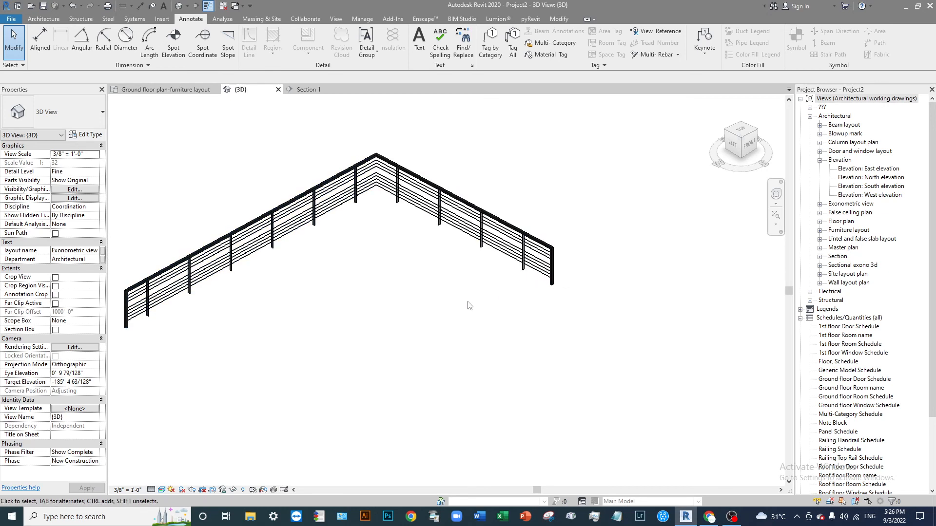
pyautogui.moveTo(382, 303); pyautogui.dragTo(457, 296, button='middle')
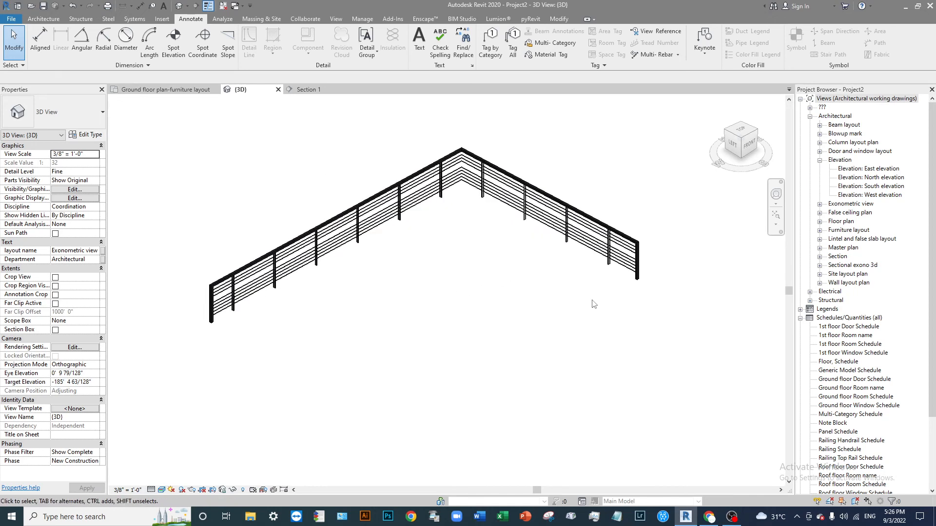
pyautogui.moveTo(406, 288); pyautogui.dragTo(368, 340, button='middle')
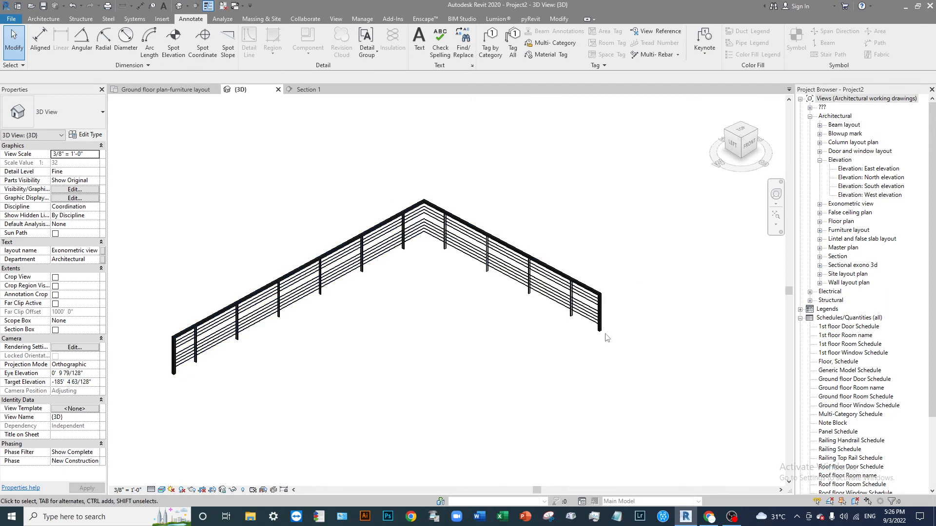
pyautogui.moveTo(396, 253); pyautogui.dragTo(425, 231, button='middle')
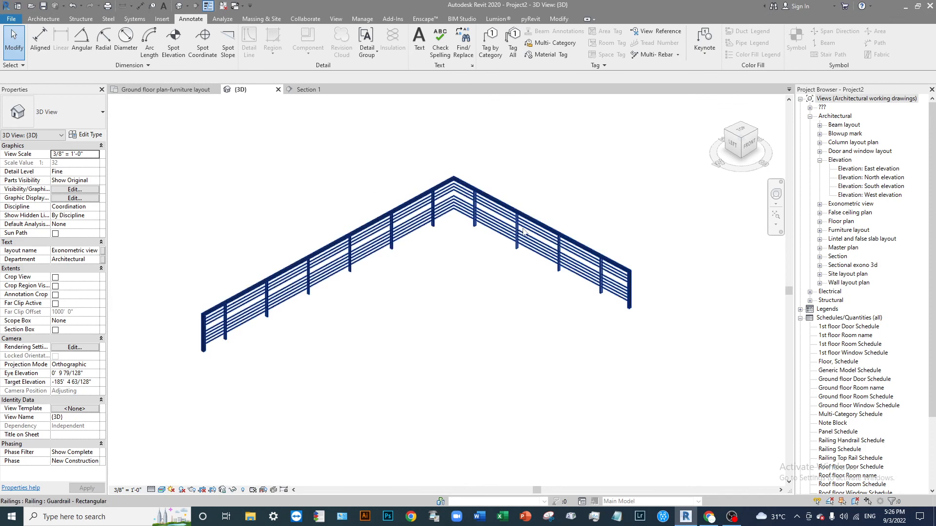
pyautogui.moveTo(458, 216); pyautogui.dragTo(470, 266, button='middle')
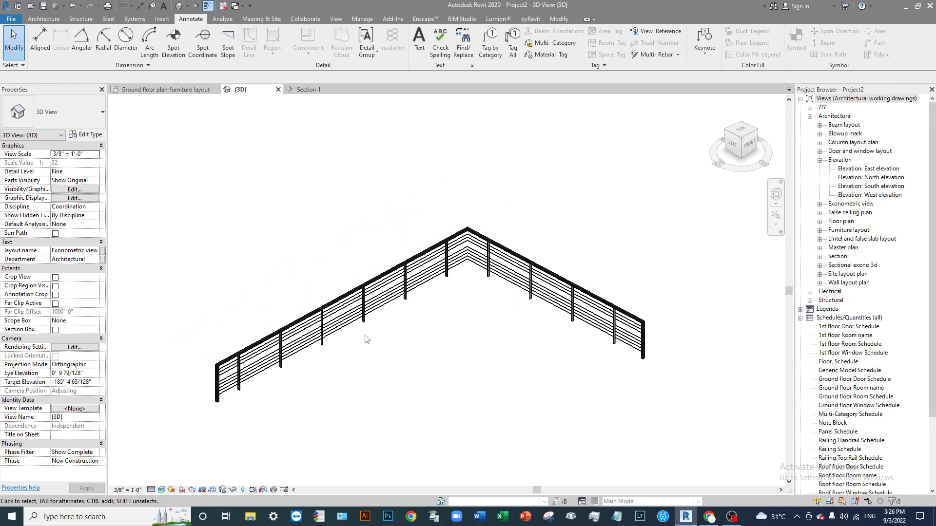